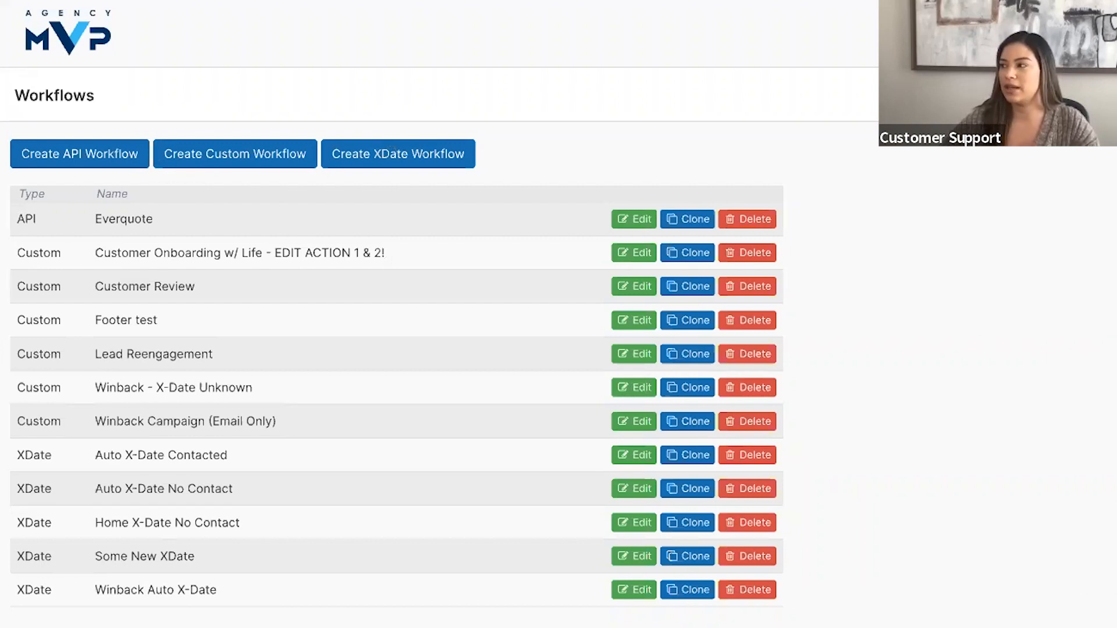
Step: Open the default API workflow Internet Lead from the default workflows list and dismiss its reminder
click(930, 137)
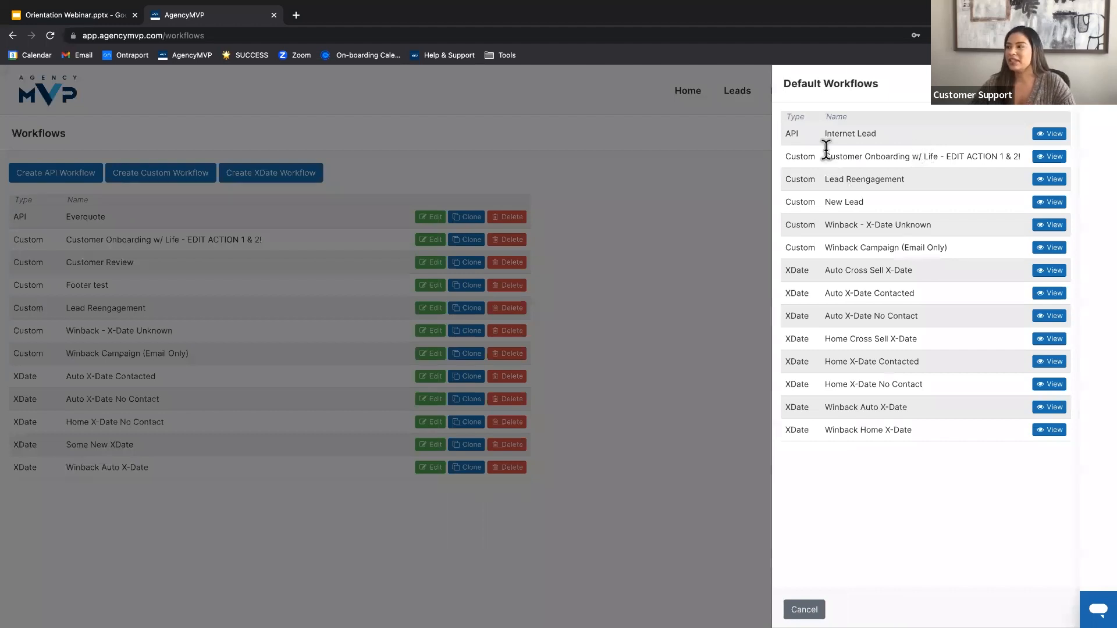
drag(897, 134, 772, 134)
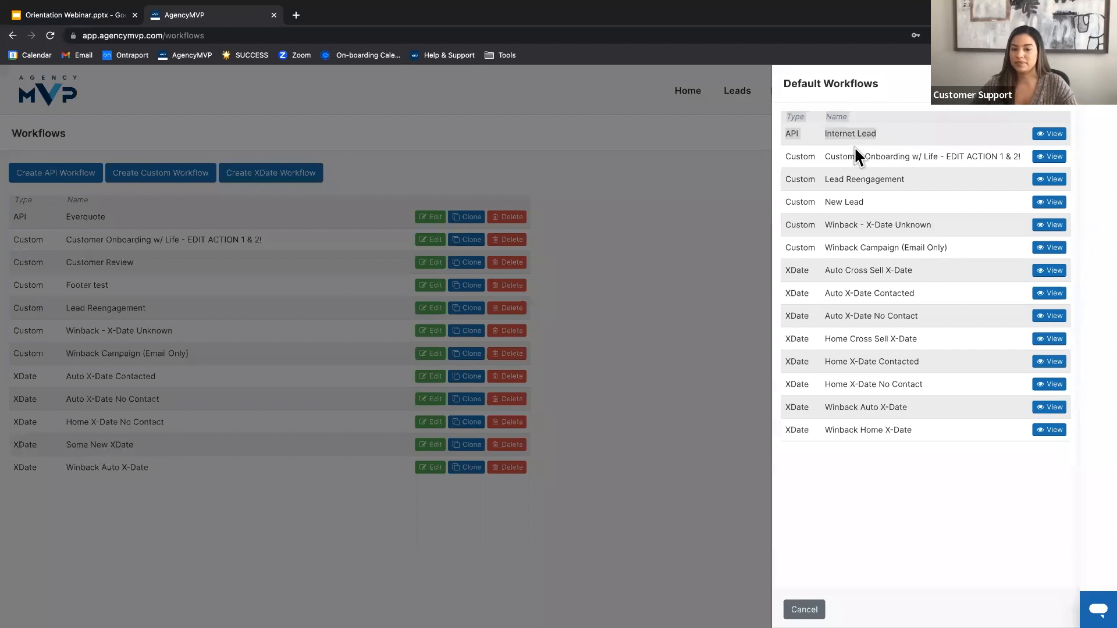
drag(784, 157, 824, 431)
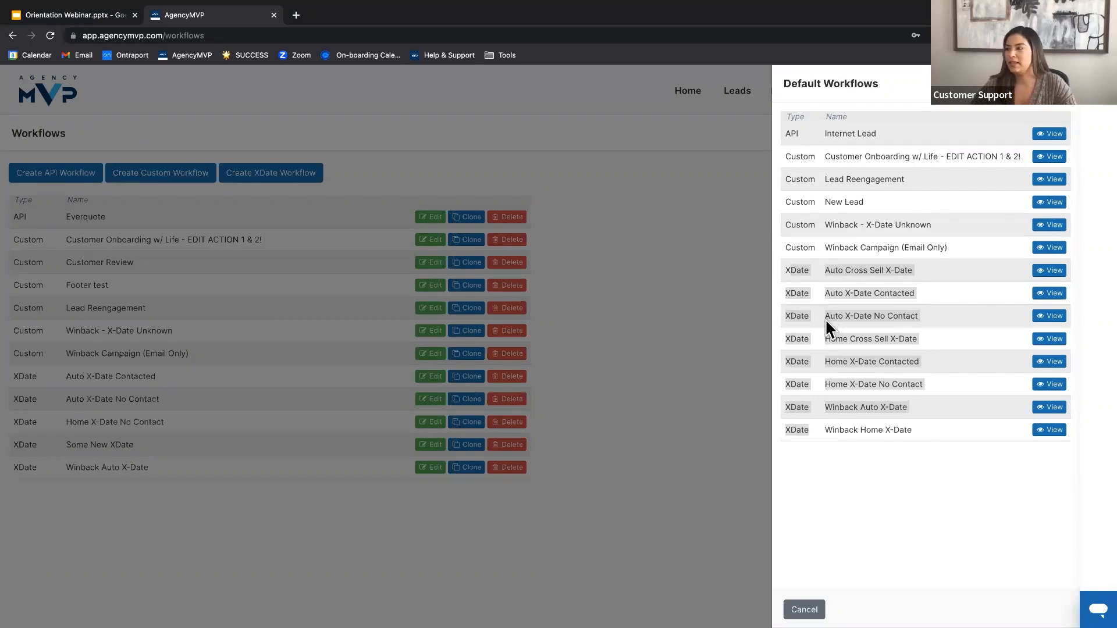
click(1046, 134)
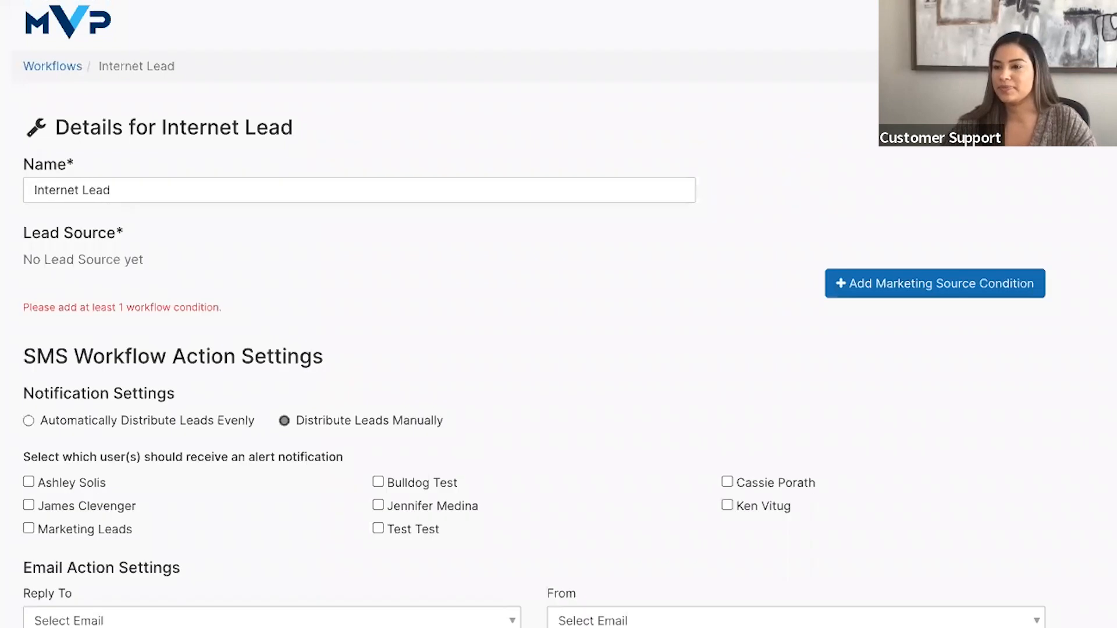
click(934, 282)
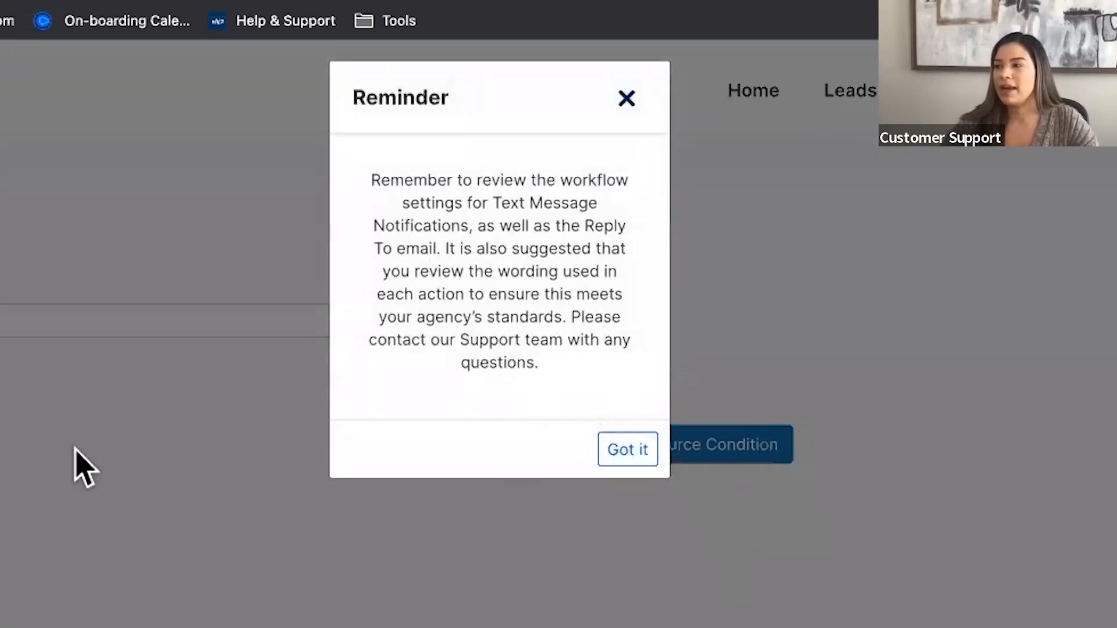
click(634, 454)
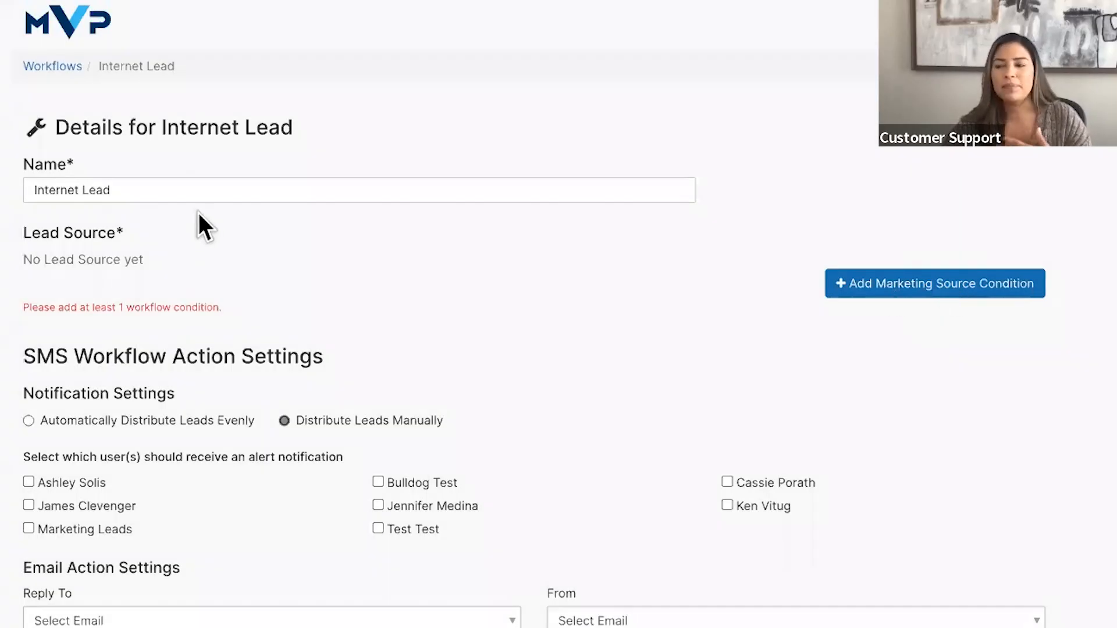
Step: Rename the workflow as All Web Leads and add a marketing source condition to it
triple_click(206, 190)
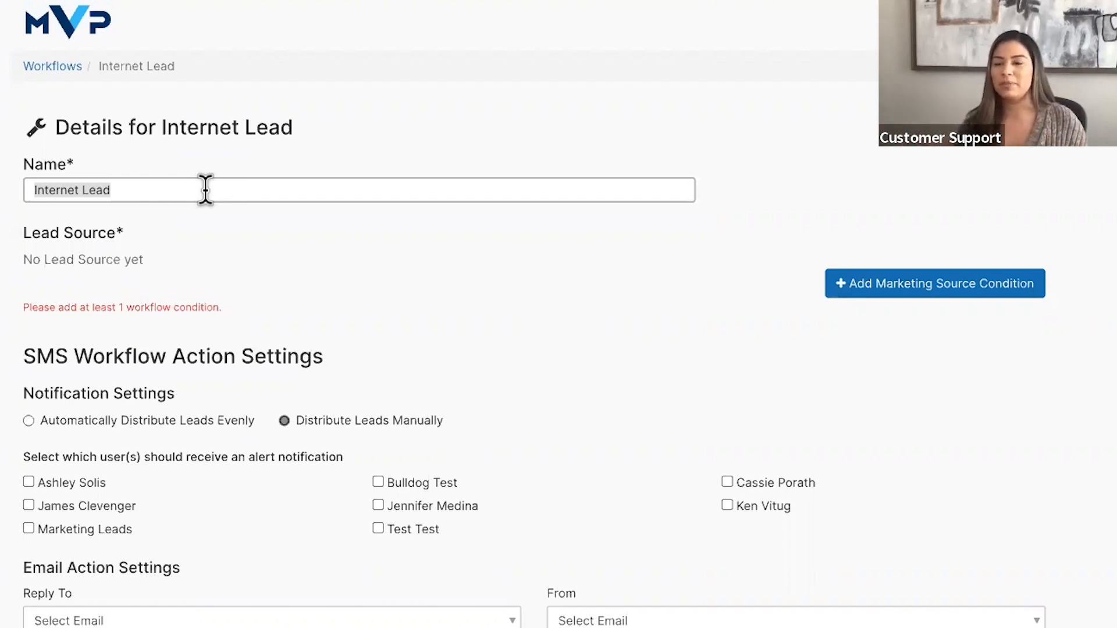
text(All Web Leads)
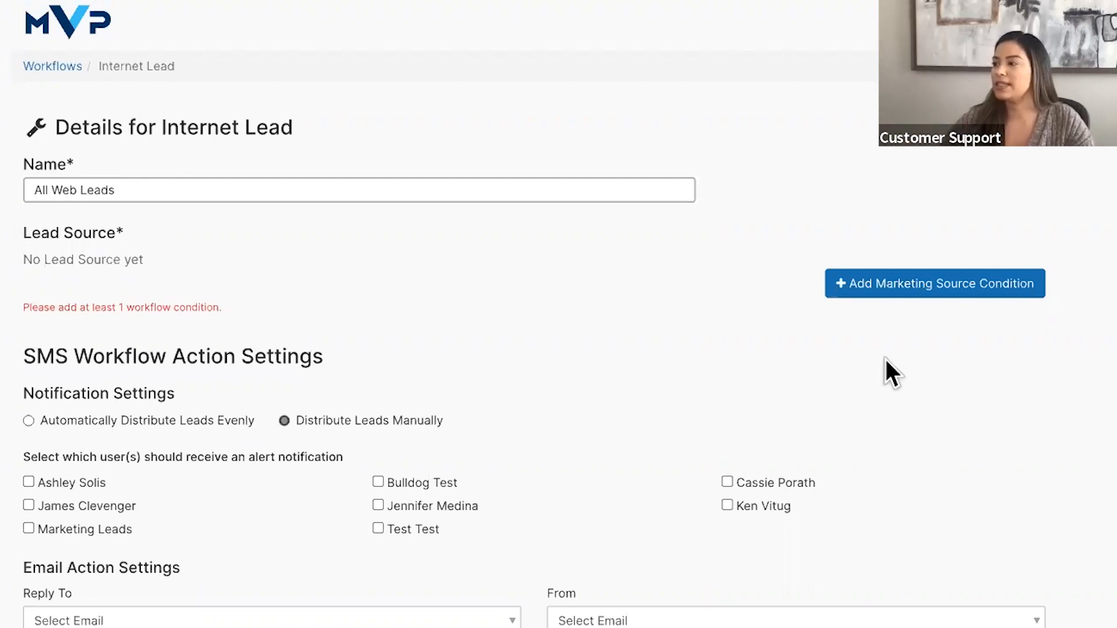
click(942, 297)
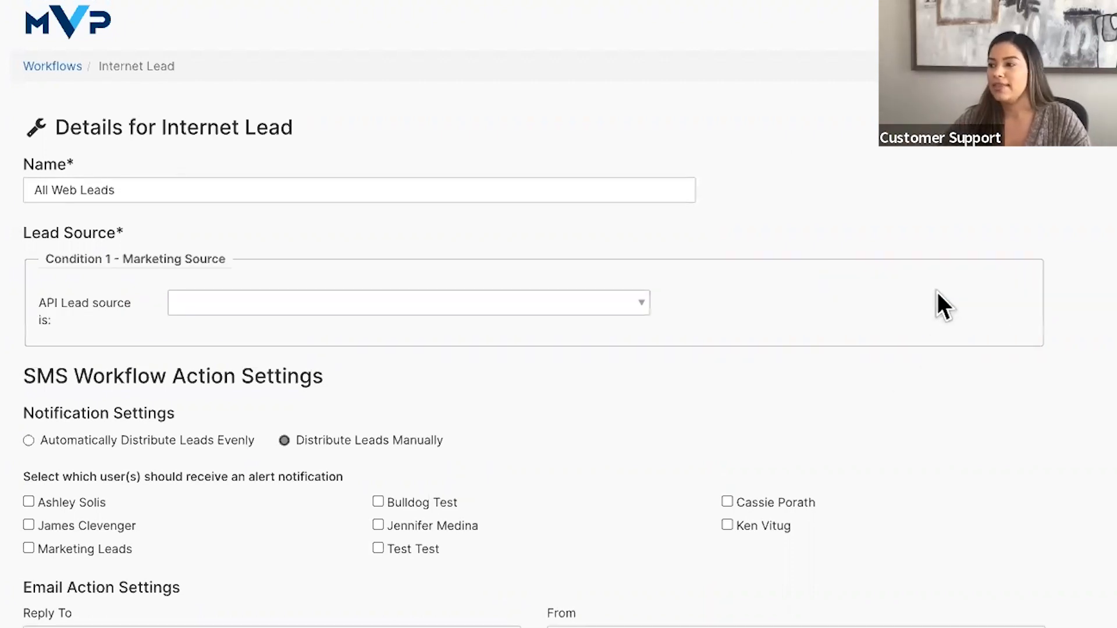
Step: Browse the available API lead sources and set Condition 1 to AllWebLeads
click(297, 310)
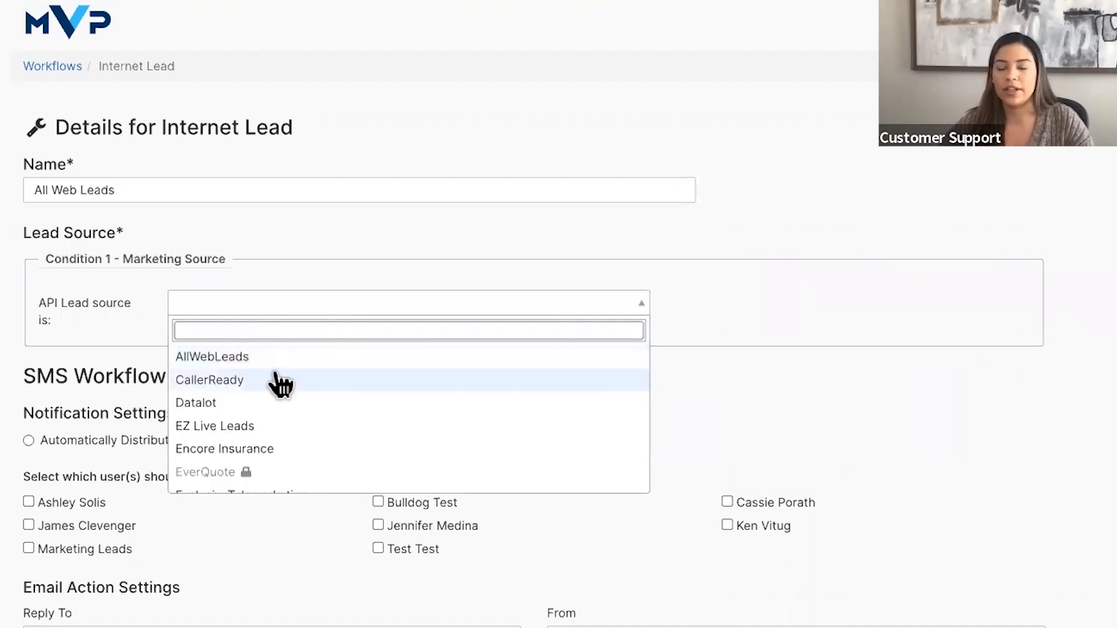
scroll(291, 383, down, 2)
scroll(292, 383, down, 2)
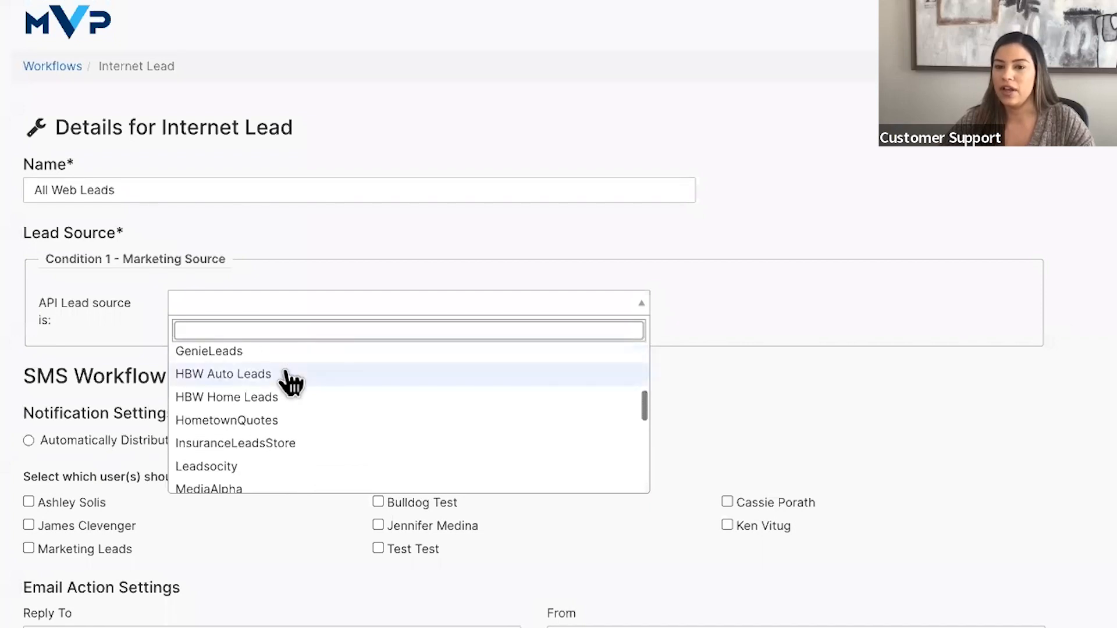
scroll(292, 383, down, 1)
scroll(292, 383, down, 5)
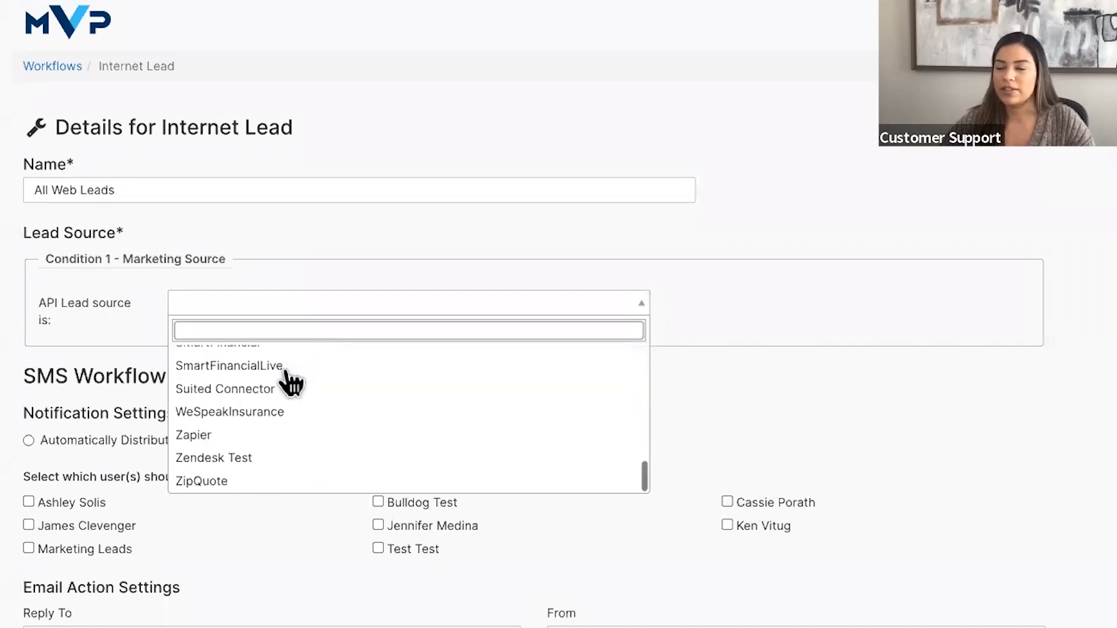
scroll(292, 383, up, 10)
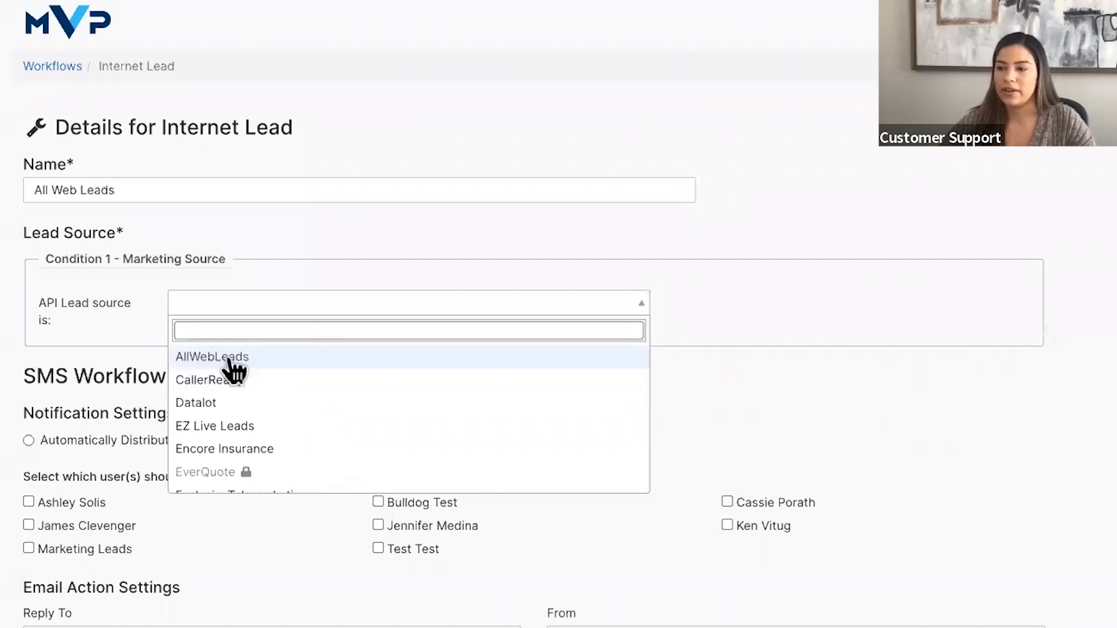
click(230, 358)
click(637, 379)
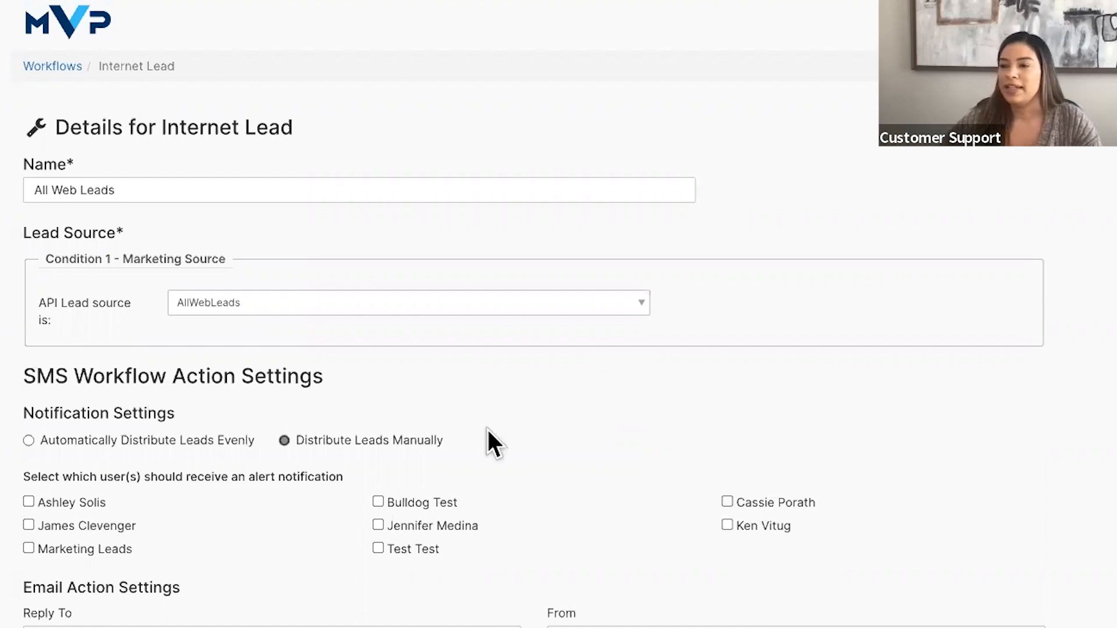
Step: Under the SMS notification settings, select the first two users in the first column and the second user in the second column as recipients
scroll(470, 374, down, 2)
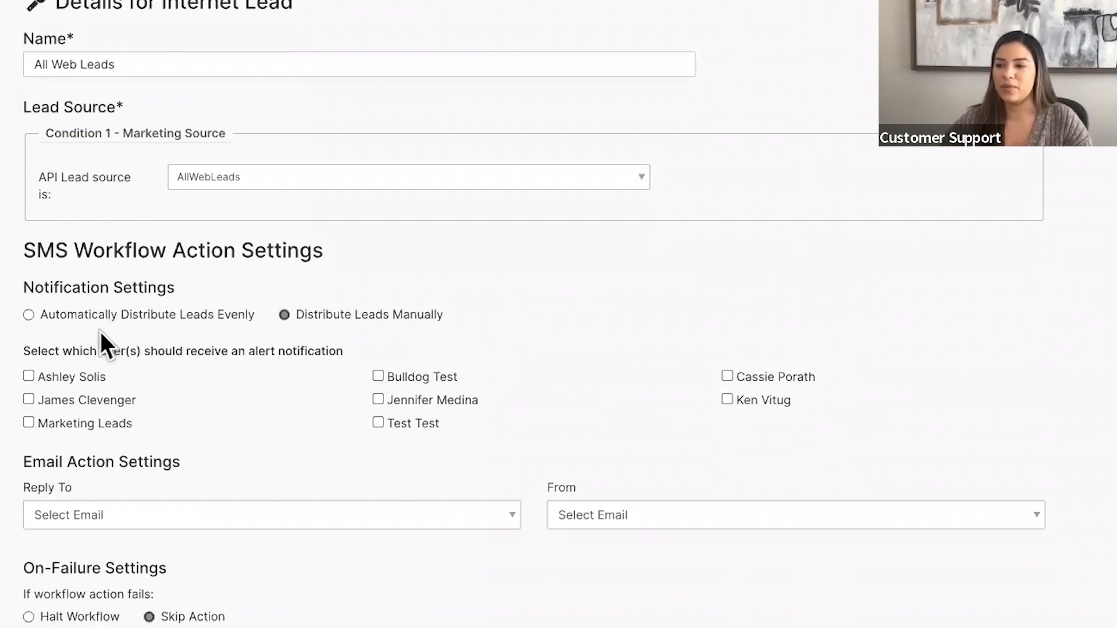
drag(42, 319, 247, 330)
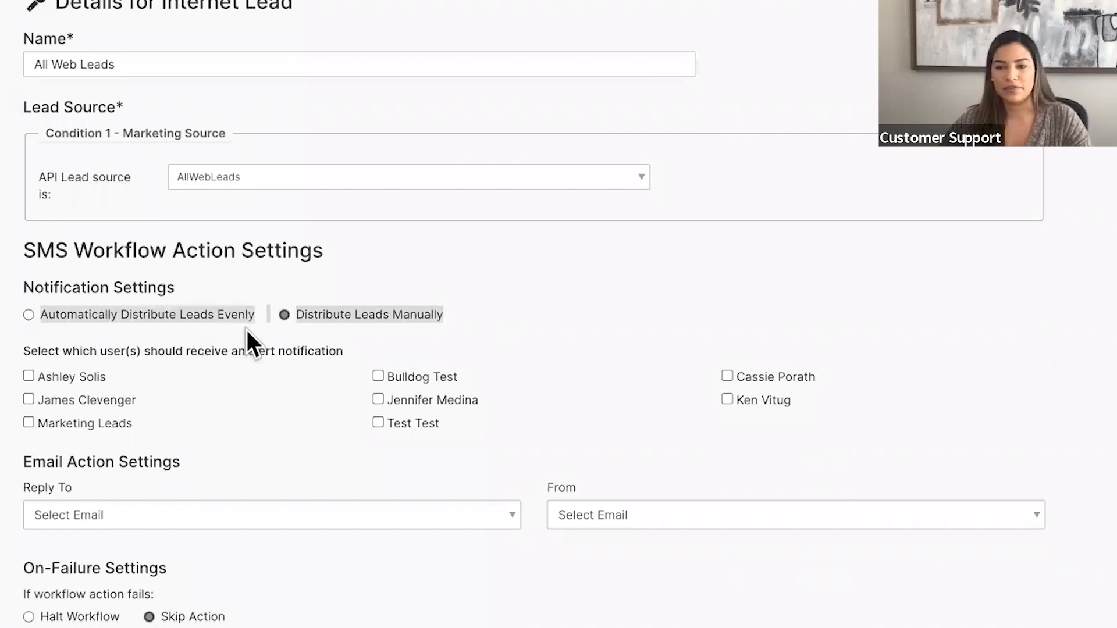
click(528, 324)
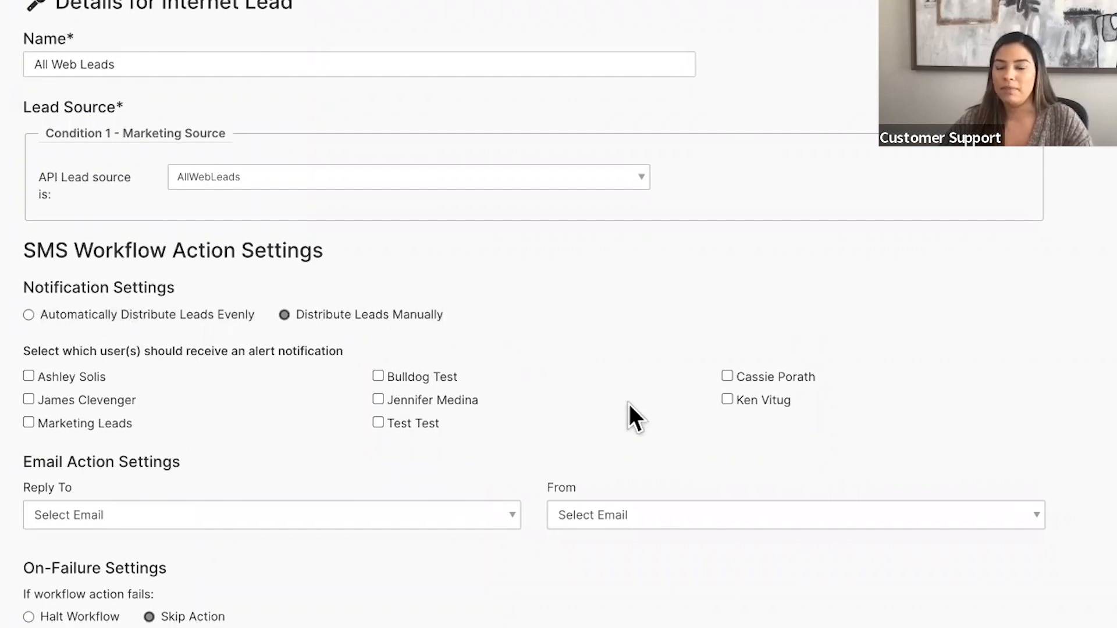
scroll(630, 404, up, 2)
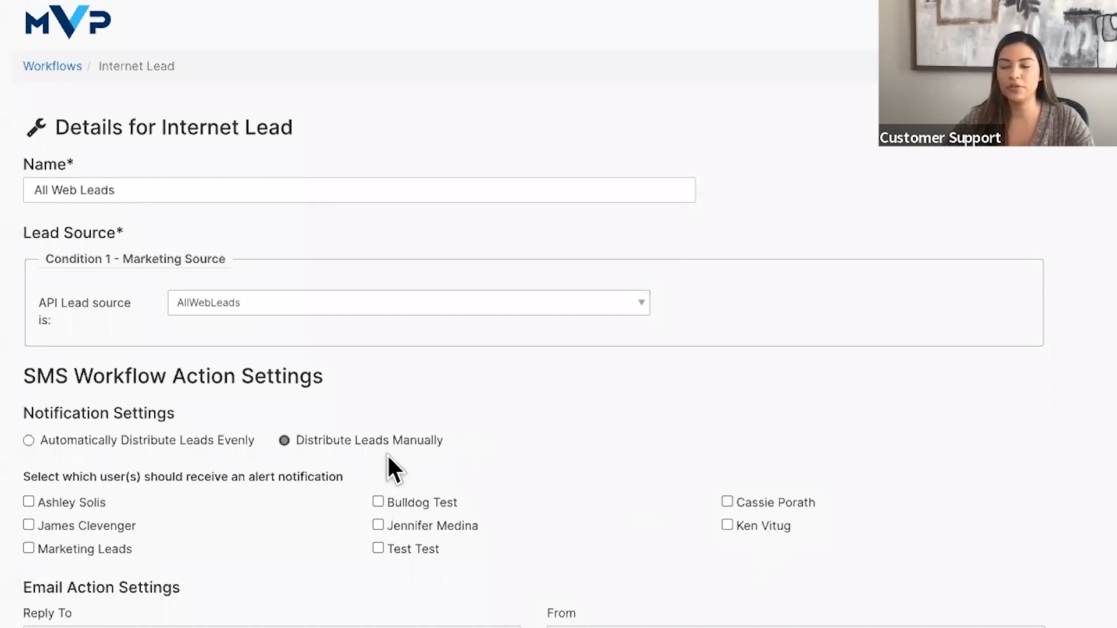
scroll(388, 456, down, 1)
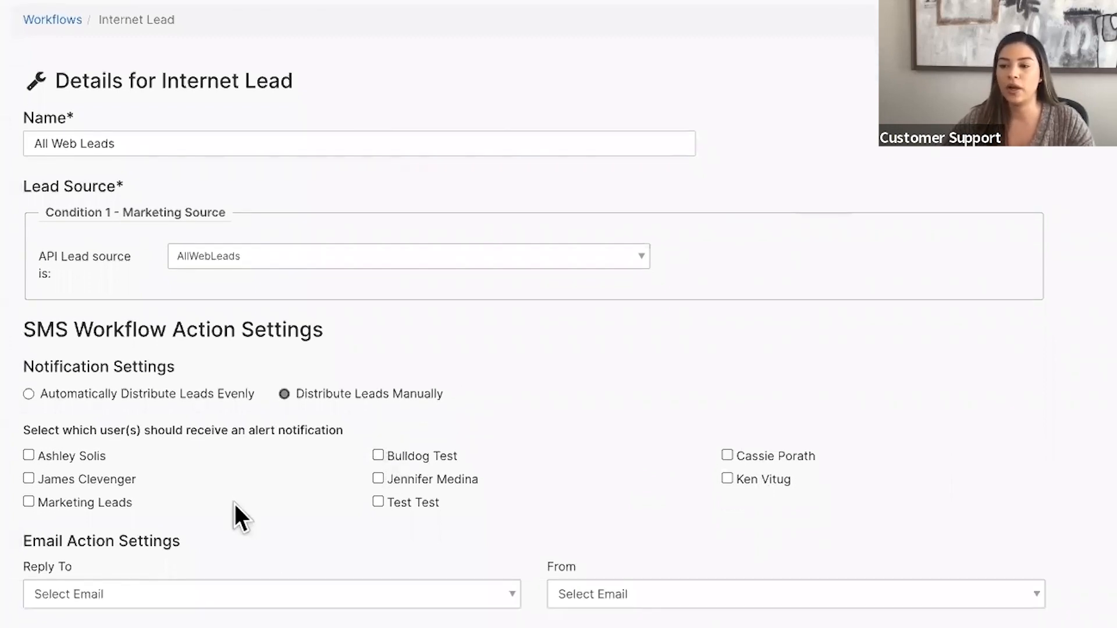
click(28, 455)
click(29, 479)
scroll(355, 493, up, 1)
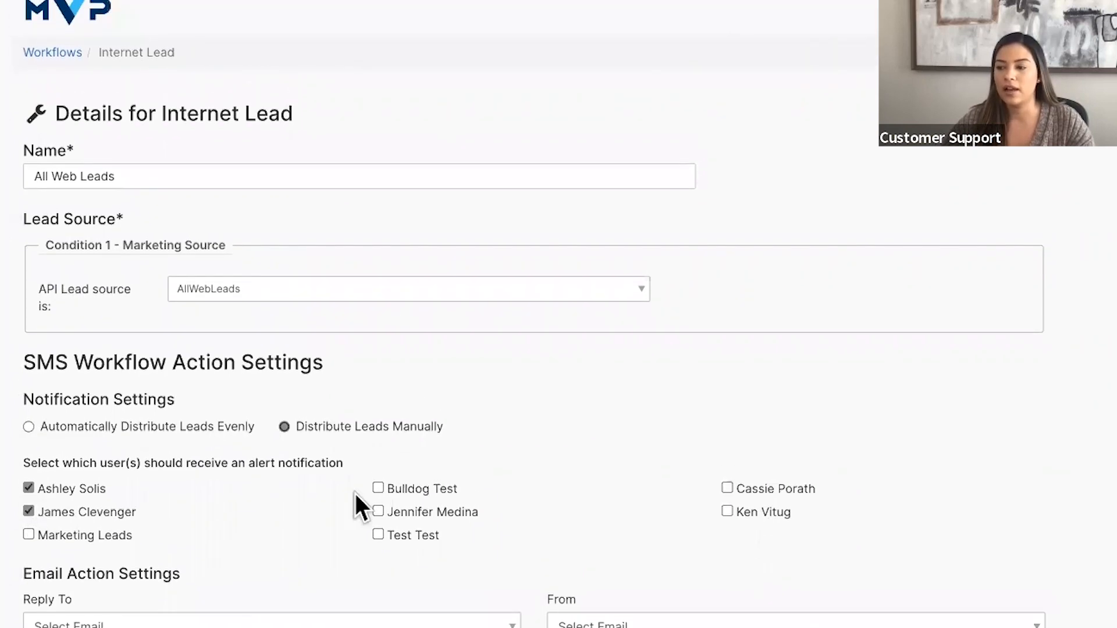
scroll(454, 502, down, 2)
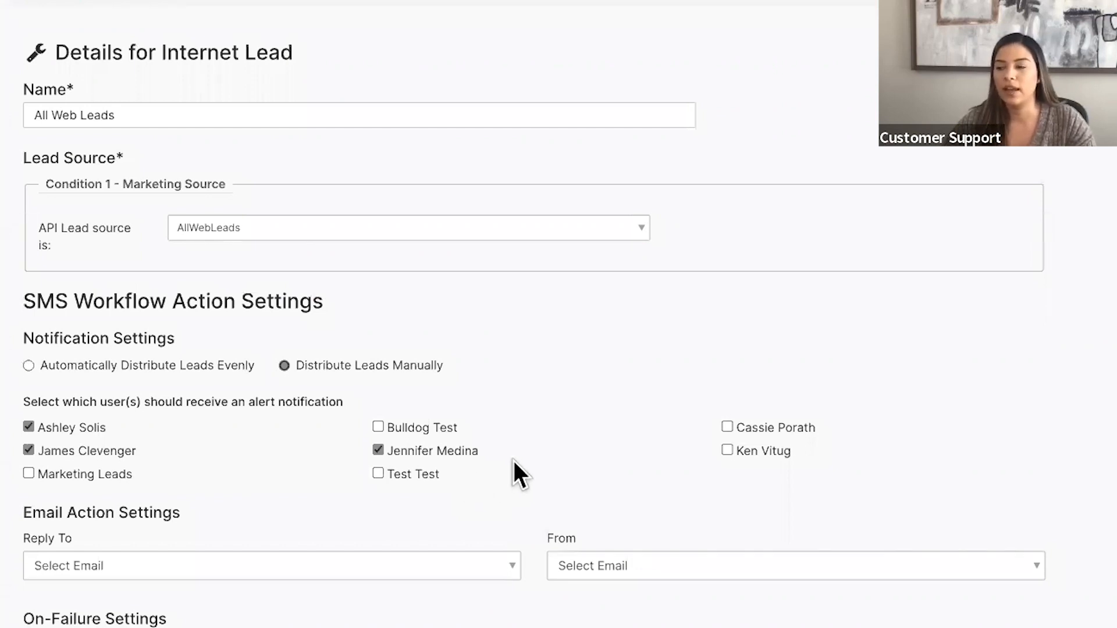
Step: Choose the first listed address as the From email in the Email Action Settings
scroll(349, 424, down, 3)
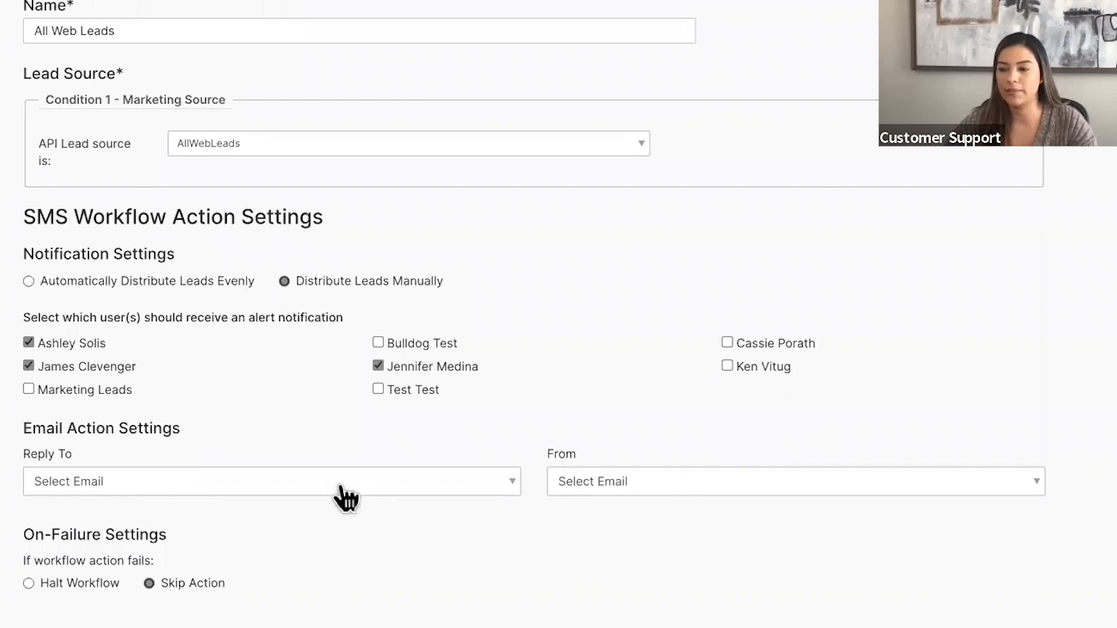
click(644, 501)
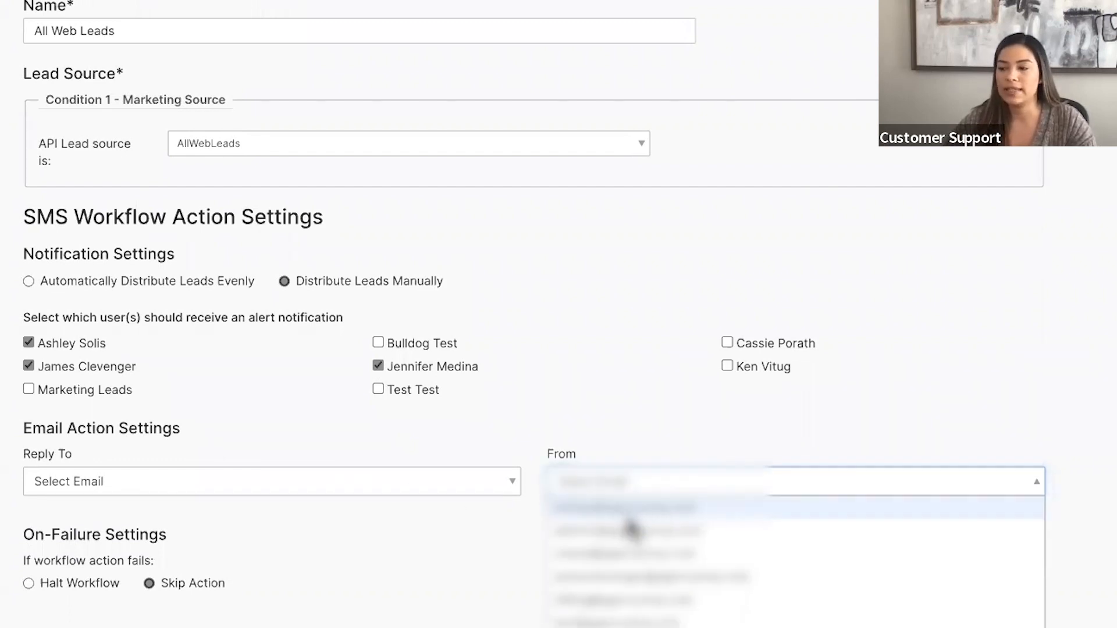
click(627, 516)
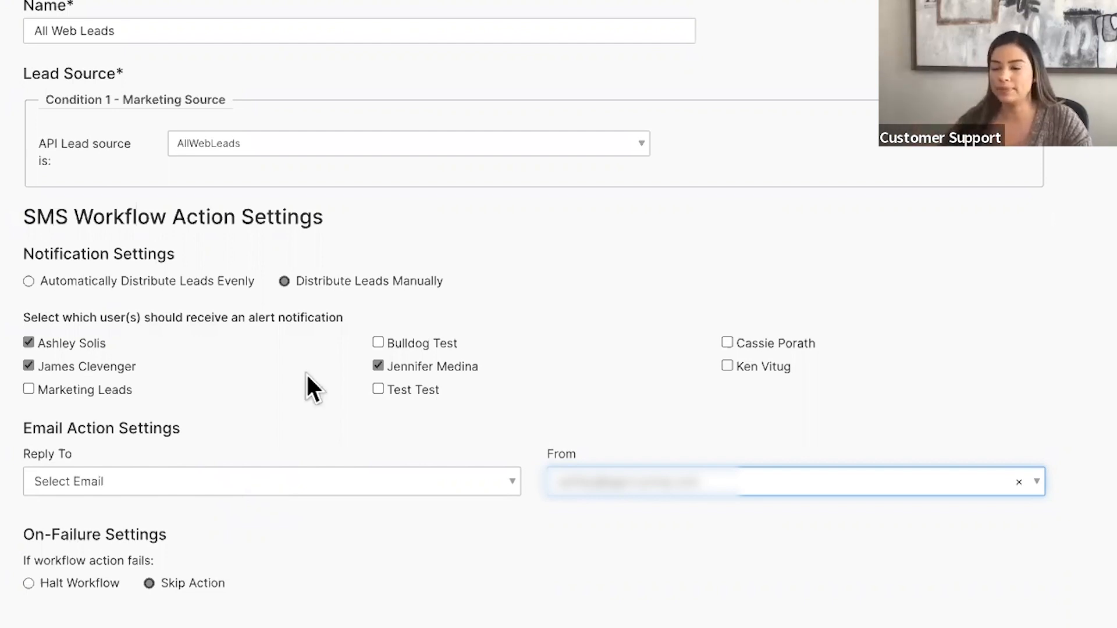
Step: Switch the workflow's notification setting to Automatically Distribute Leads Evenly
scroll(170, 289, down, 1)
scroll(163, 291, down, 1)
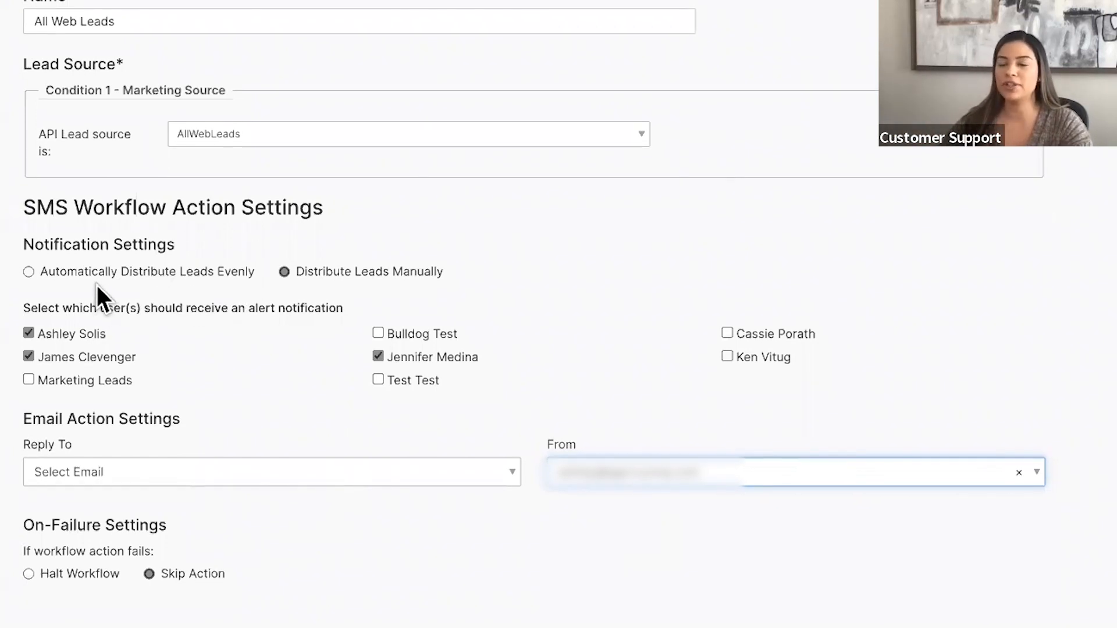
click(30, 274)
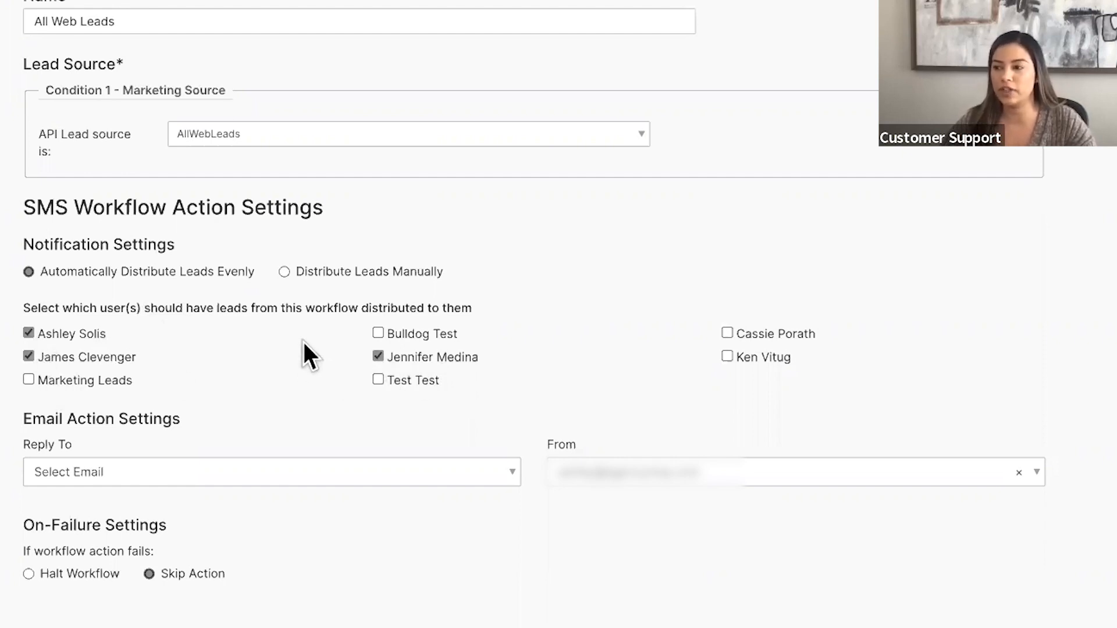
Step: Review the workflow's distribution, email and on-failure settings, along with the Action 1 SMS and Action 2 Email templates
scroll(302, 339, up, 3)
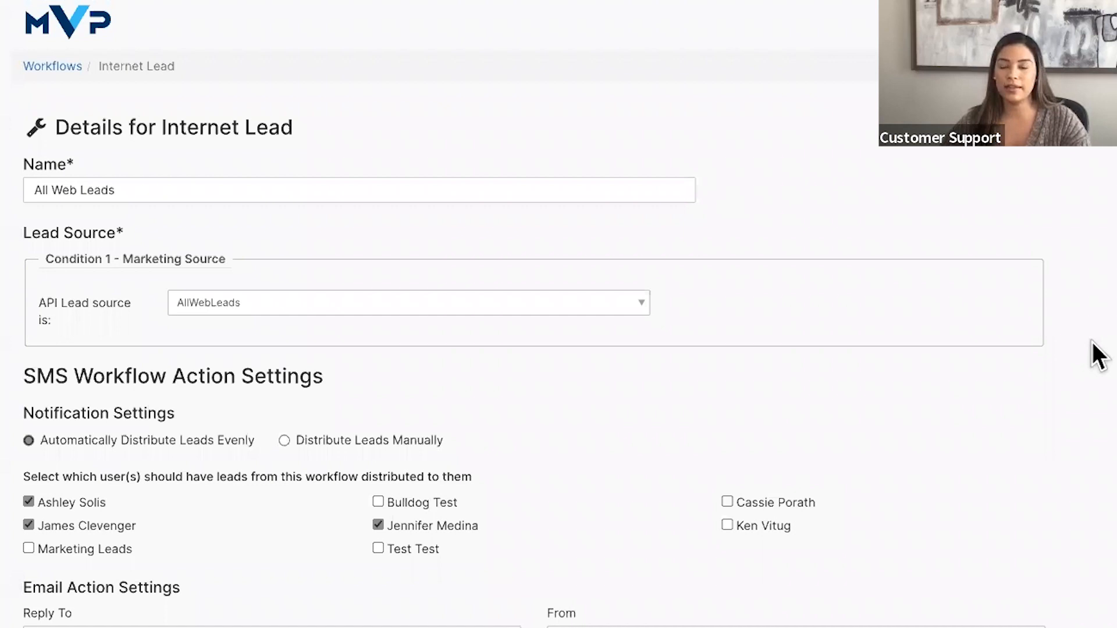
scroll(1096, 354, down, 5)
scroll(1097, 353, up, 1)
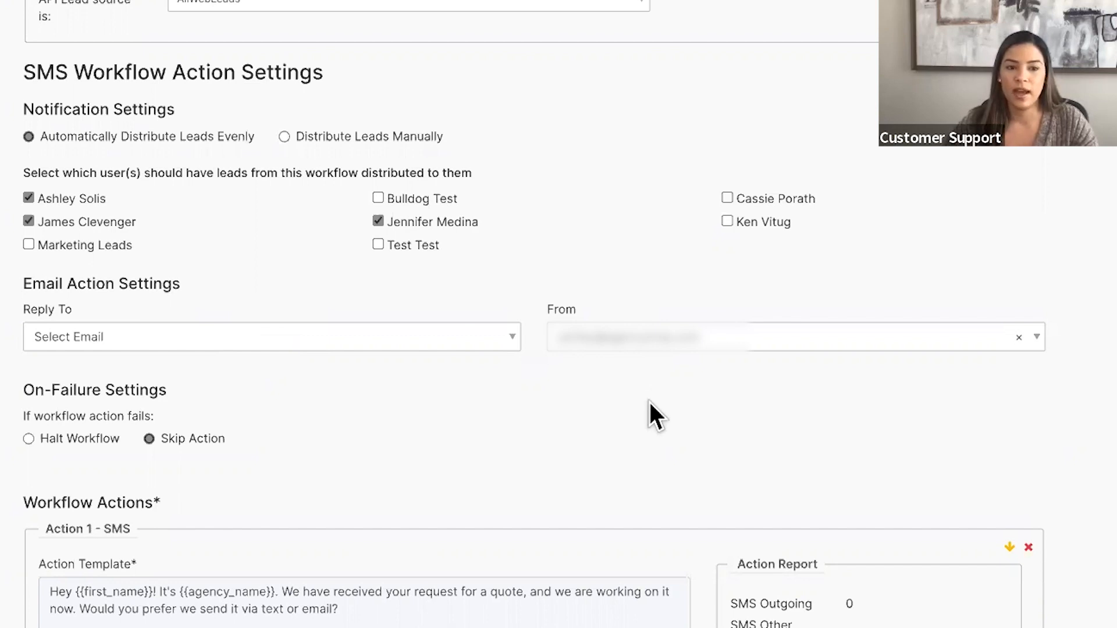
scroll(649, 403, down, 3)
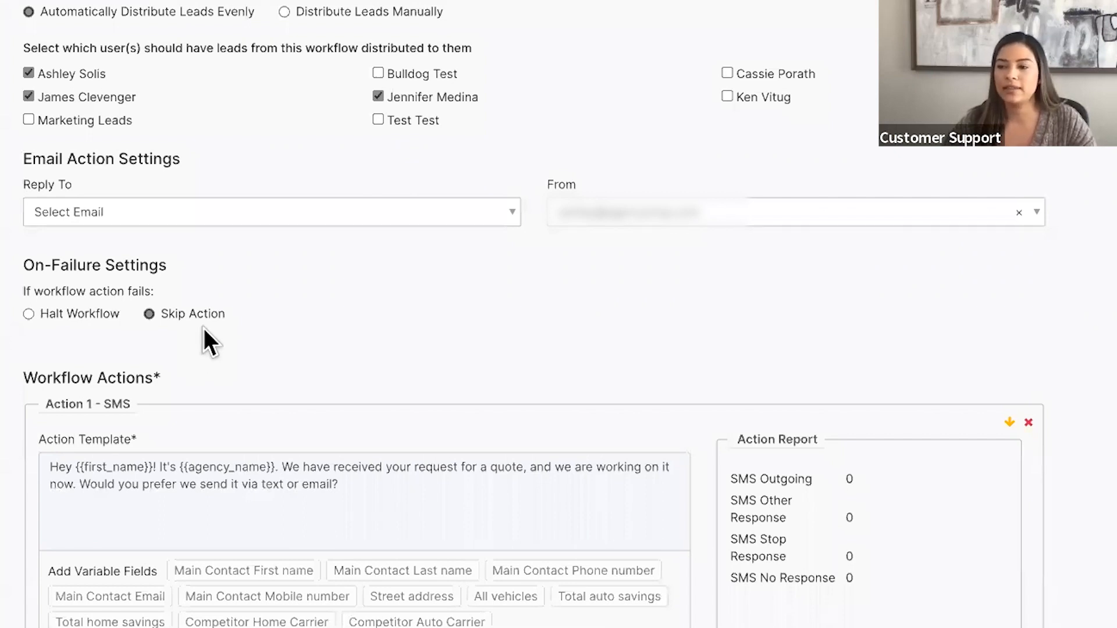
scroll(203, 329, down, 1)
scroll(204, 328, down, 3)
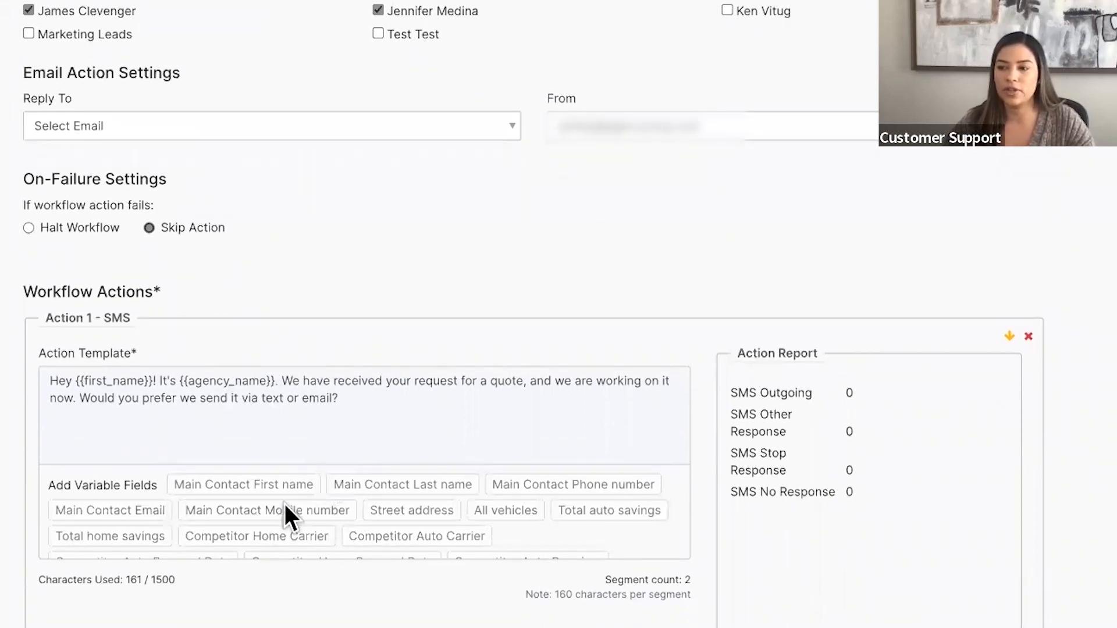
scroll(345, 445, down, 3)
scroll(345, 445, down, 4)
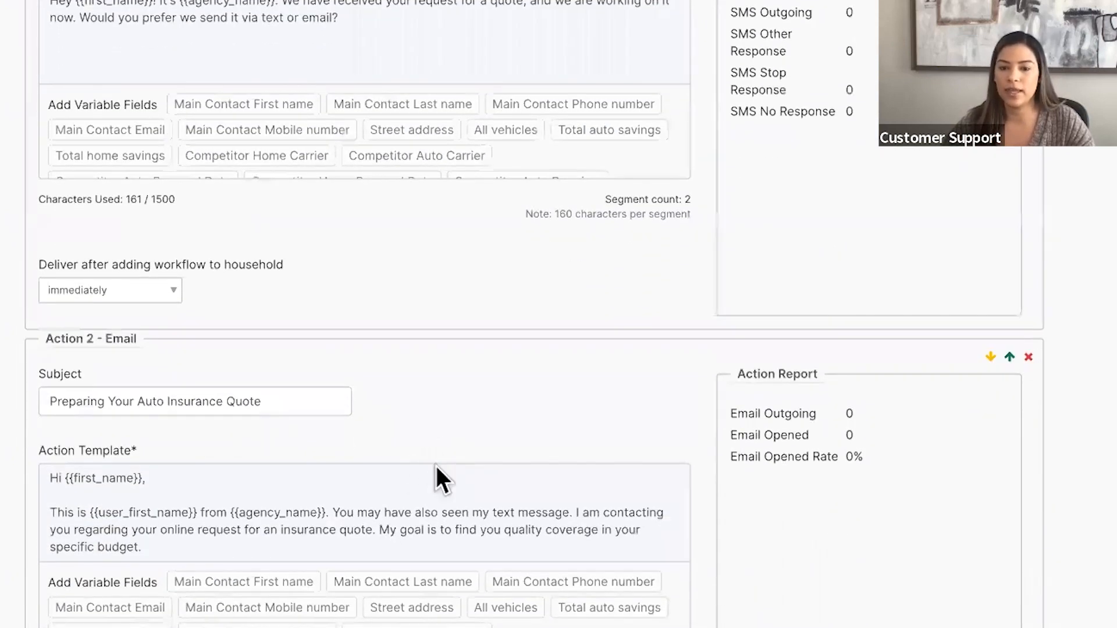
scroll(435, 466, up, 5)
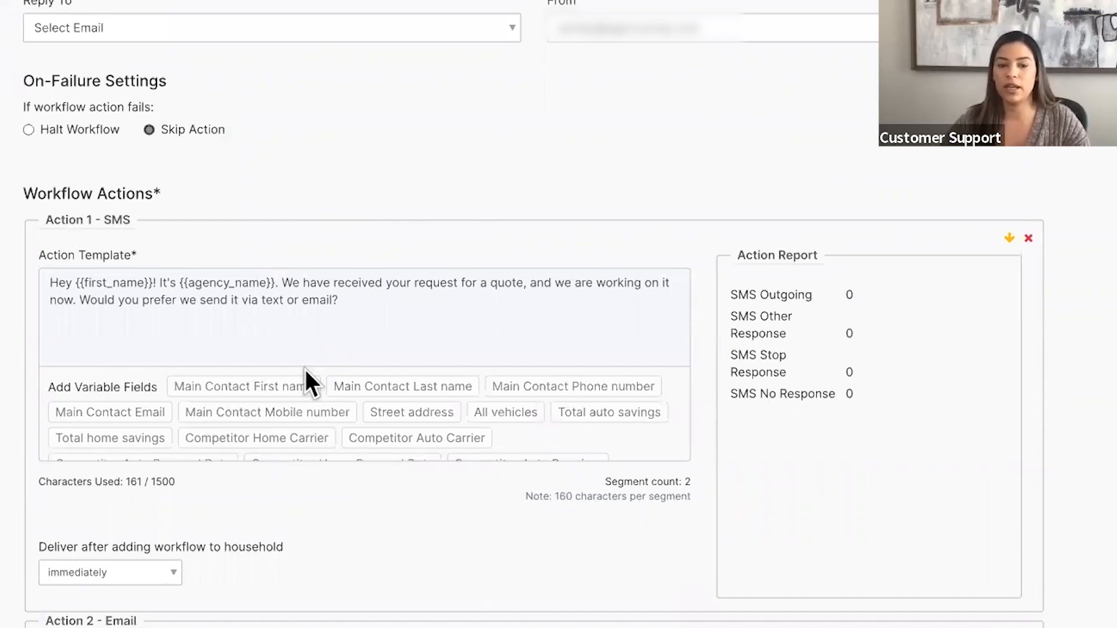
scroll(334, 338, down, 6)
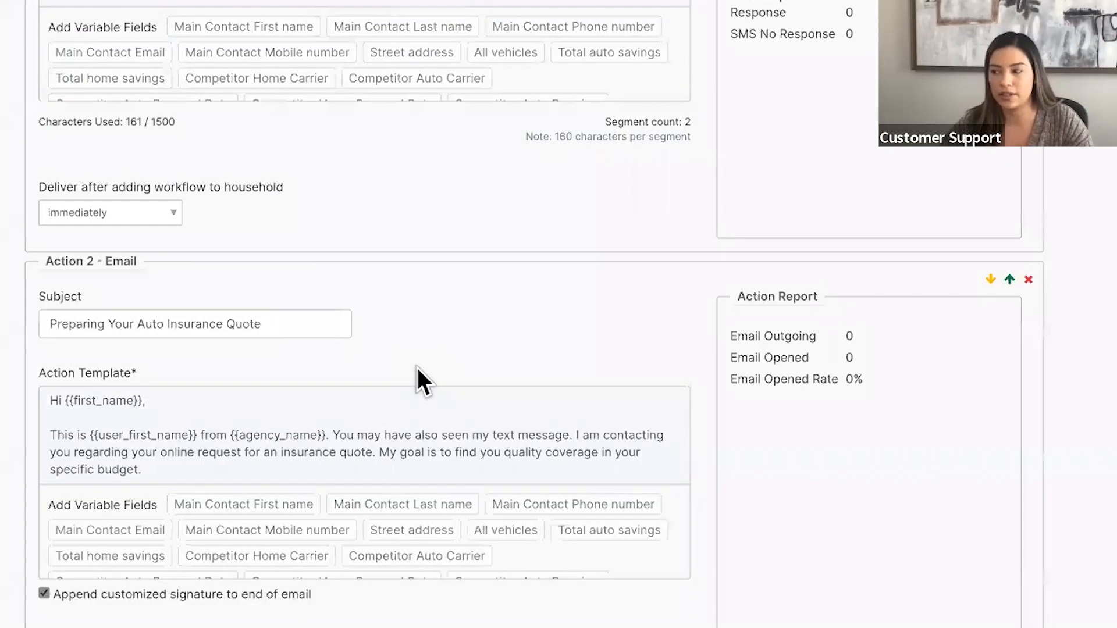
scroll(419, 368, up, 15)
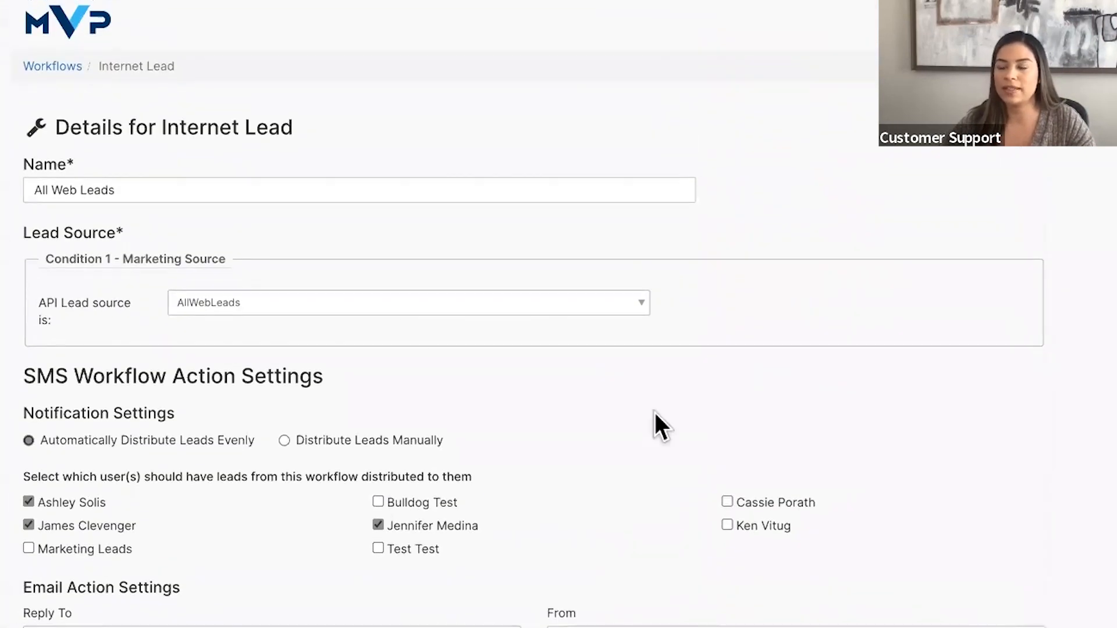
scroll(312, 441, down, 1)
scroll(310, 405, down, 1)
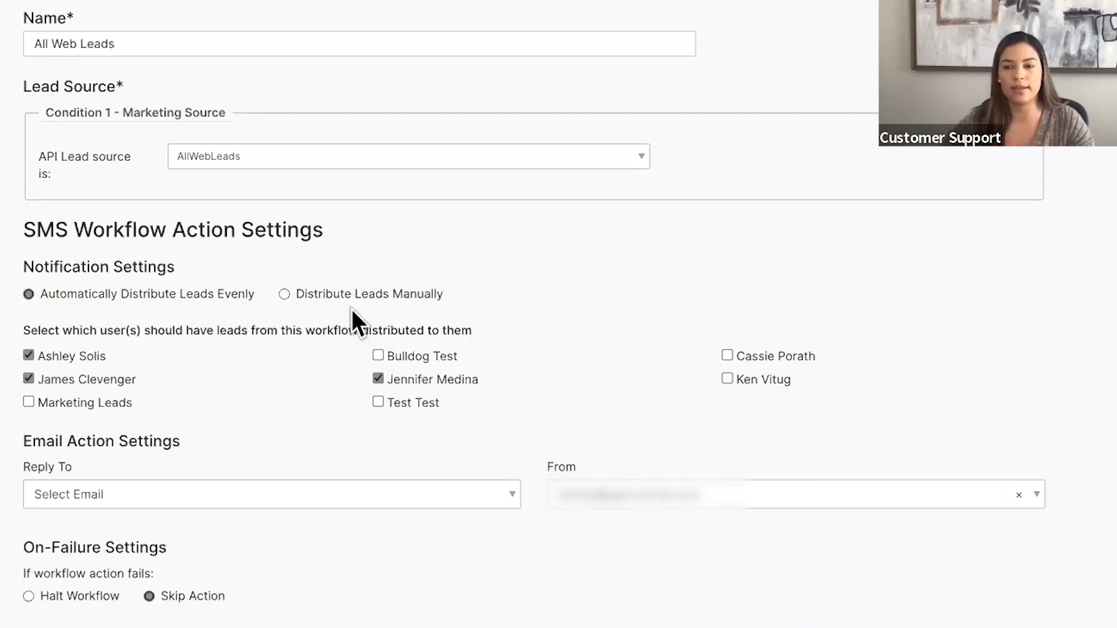
Step: Review the workflow's settings and the Action 1 SMS template, including its first_name variable and the available variable fields
scroll(357, 335, down, 1)
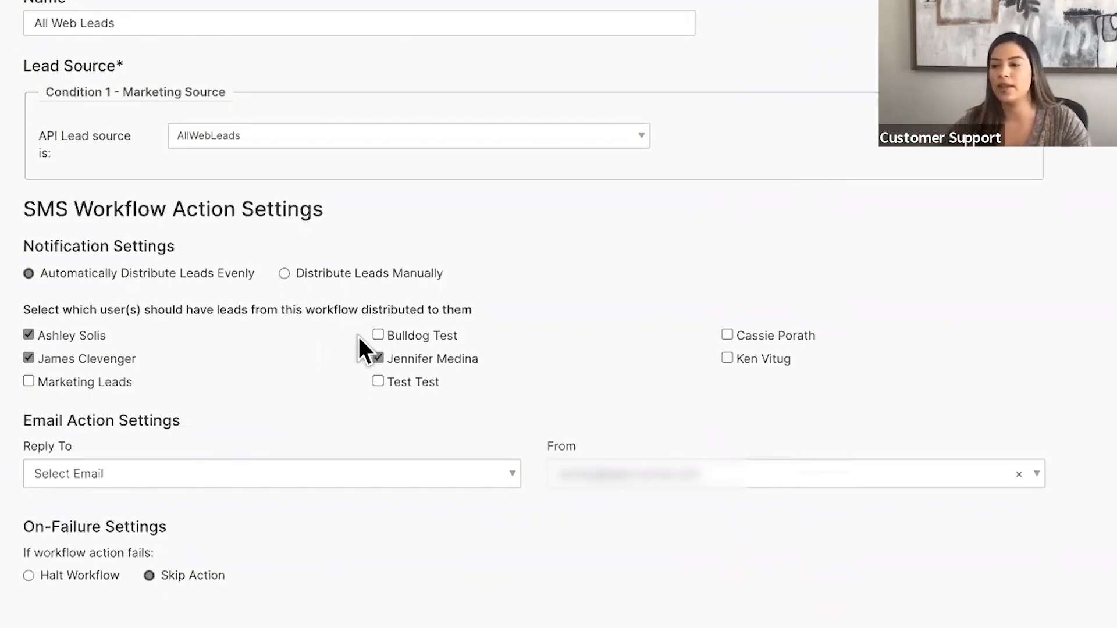
scroll(358, 336, down, 9)
scroll(358, 336, down, 2)
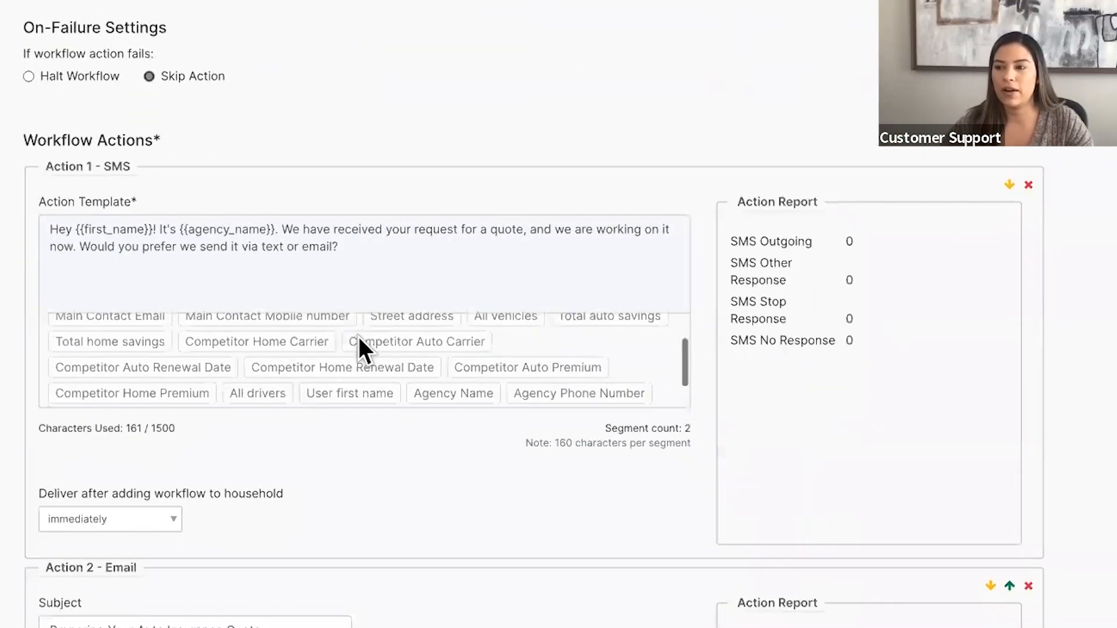
scroll(801, 322, up, 2)
scroll(674, 318, up, 1)
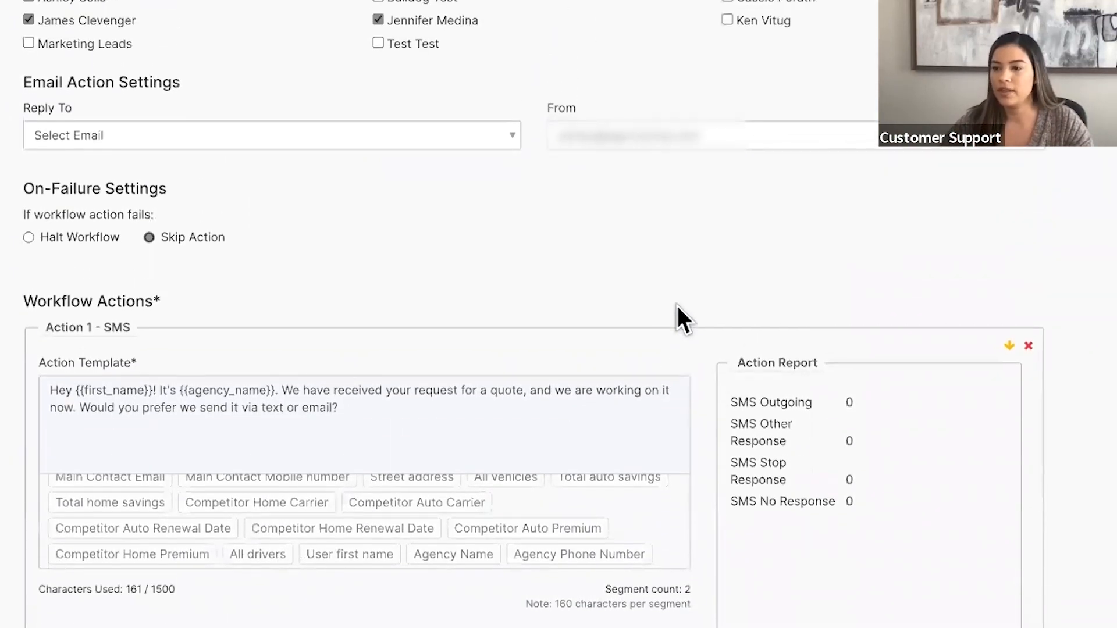
scroll(437, 347, down, 2)
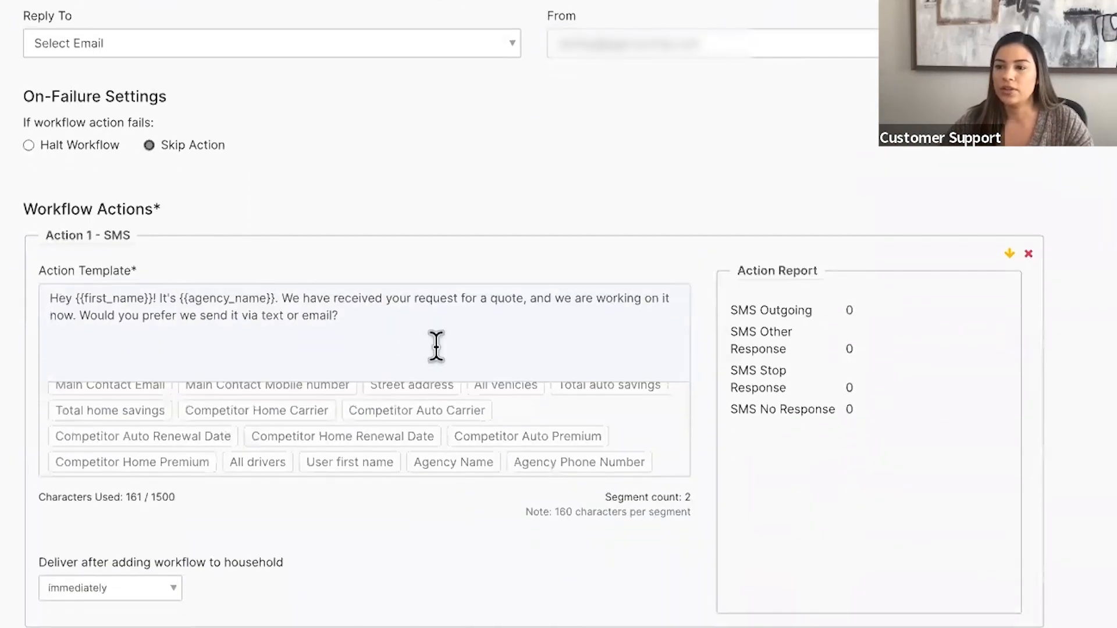
double_click(120, 236)
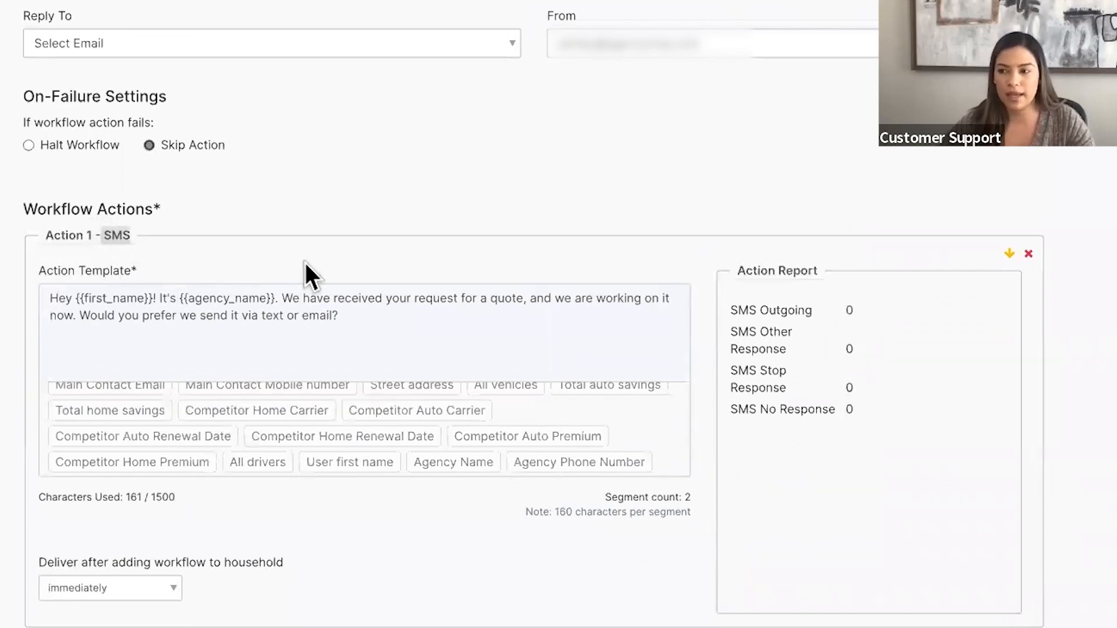
scroll(303, 259, down, 2)
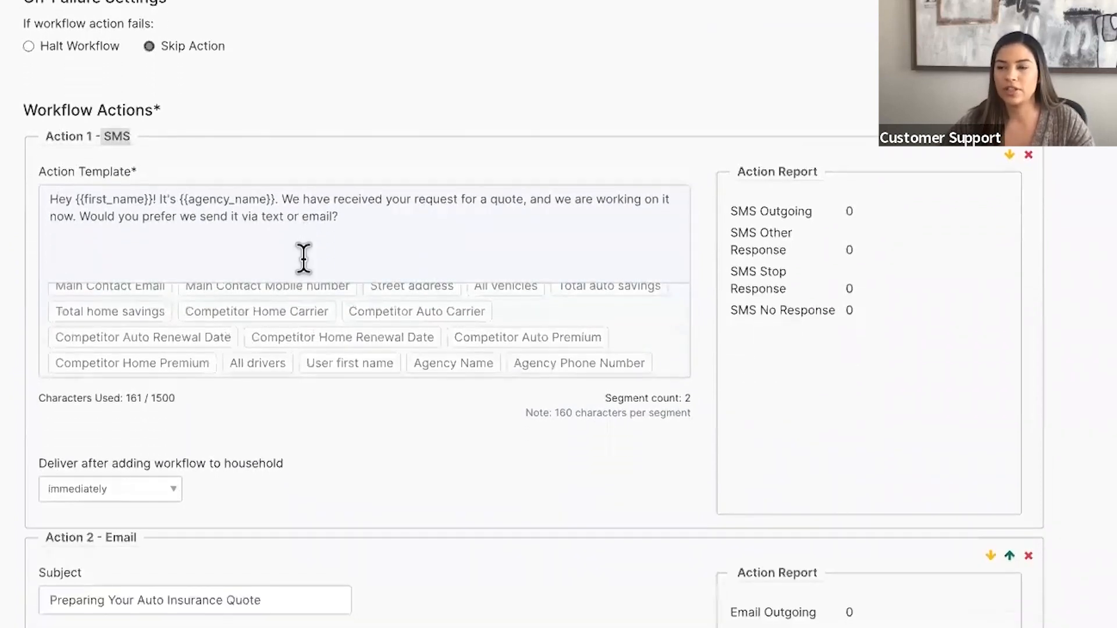
scroll(304, 259, down, 1)
scroll(304, 259, down, 1)
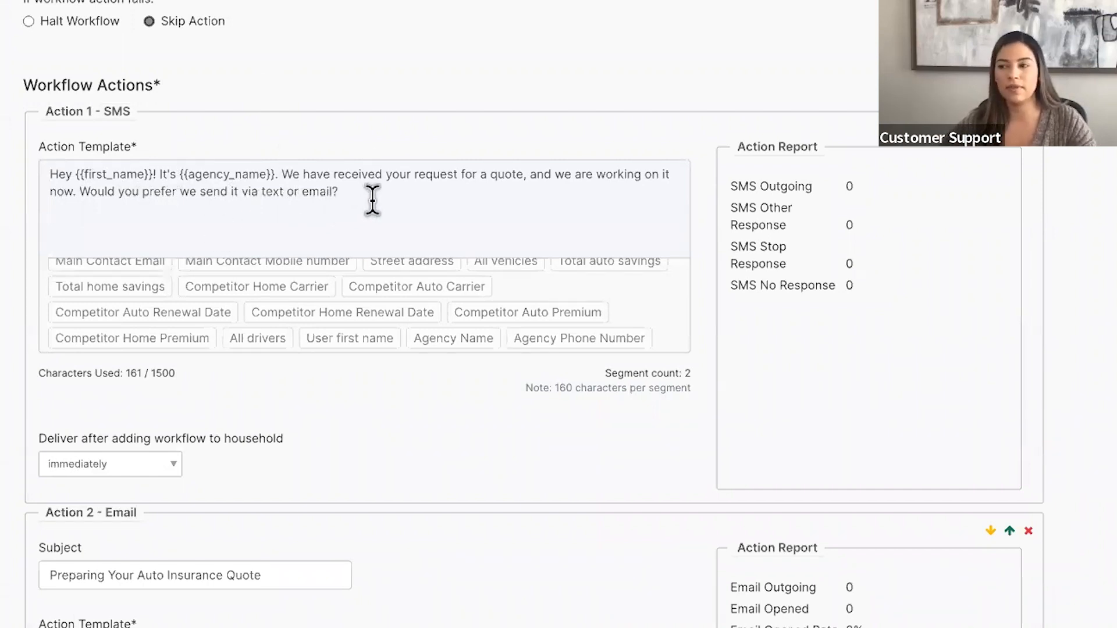
drag(75, 174, 154, 174)
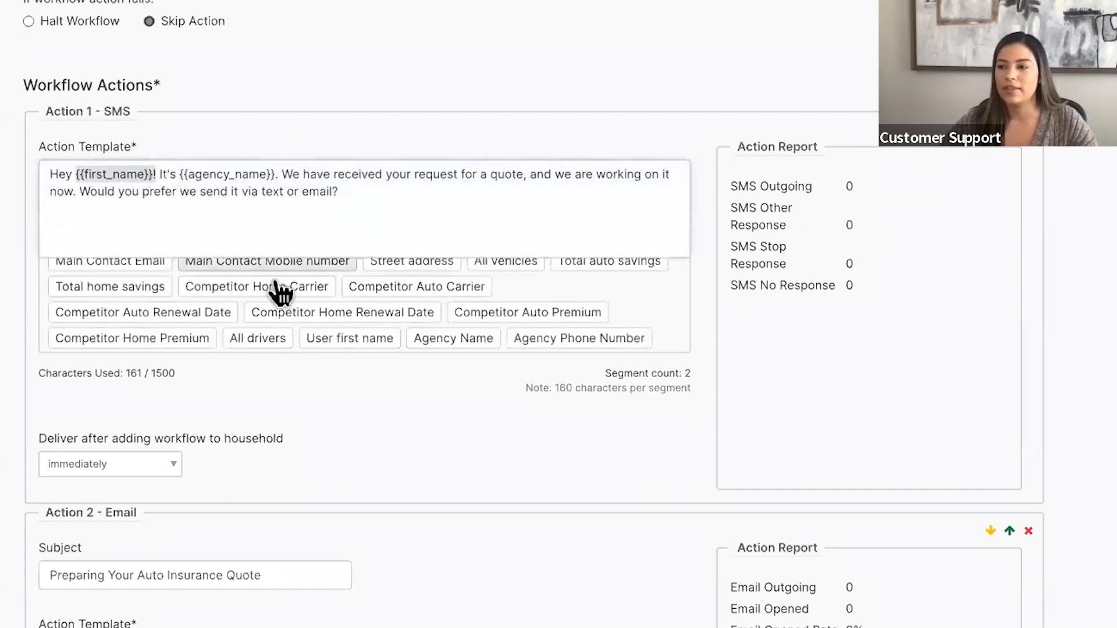
scroll(281, 302, up, 1)
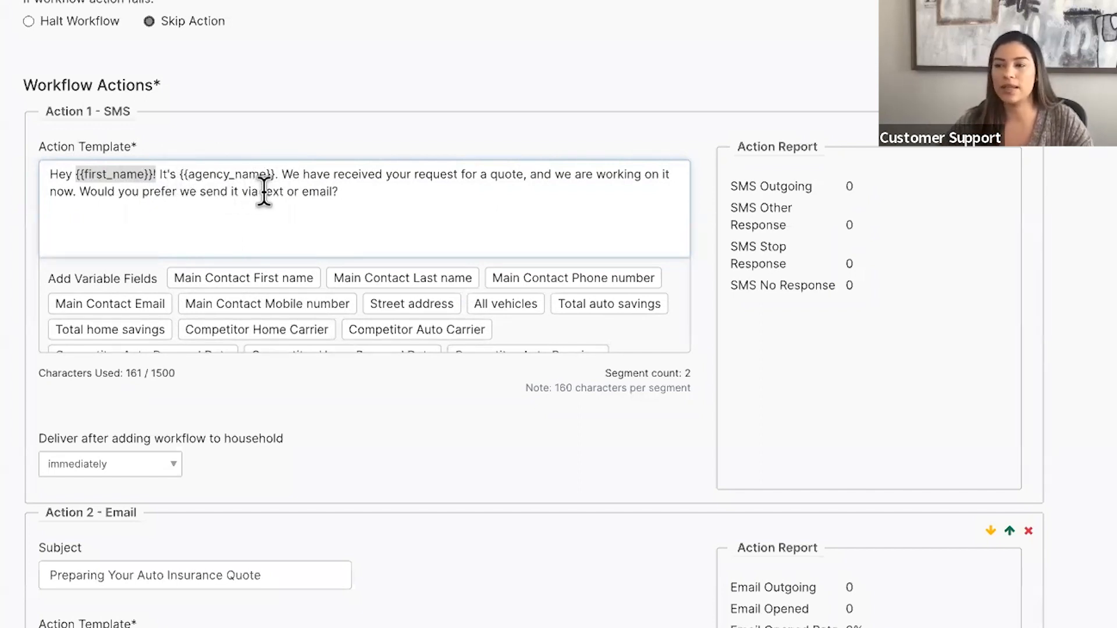
click(411, 198)
Step: Remove the word "Auto" from the Action 2 email subject so it reads "Preparing Your Insurance Quote"
scroll(421, 459, down, 1)
scroll(421, 459, down, 10)
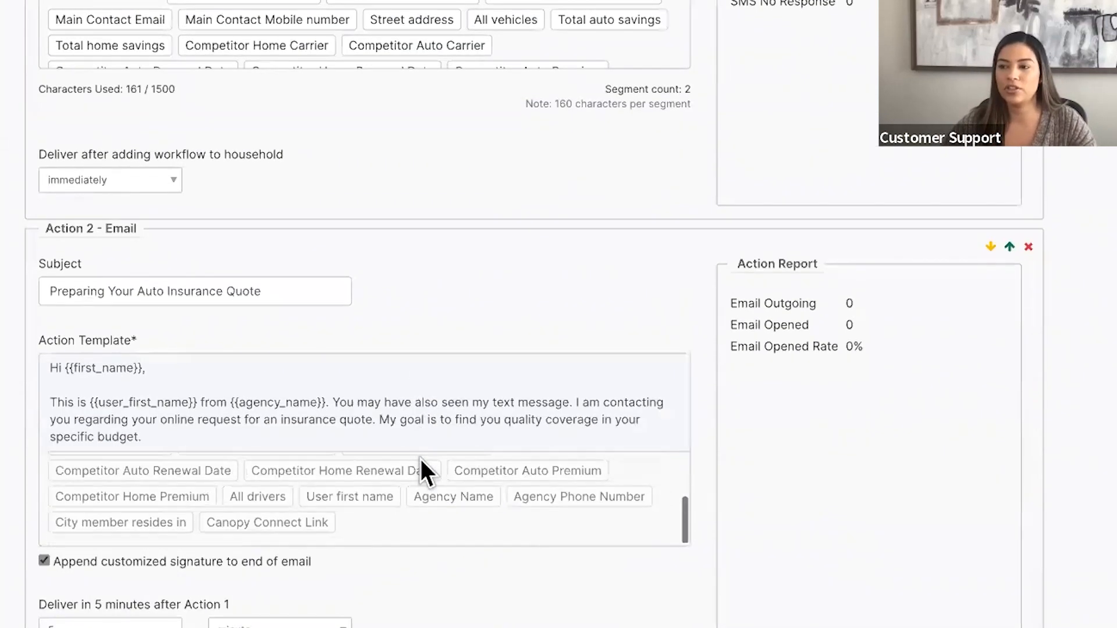
scroll(668, 448, down, 5)
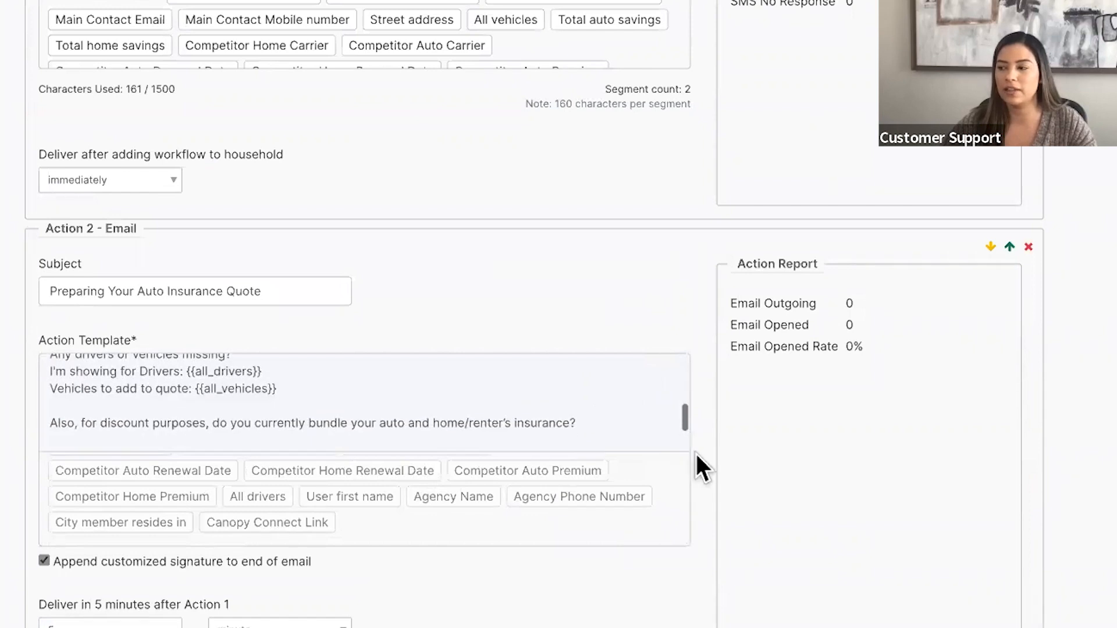
scroll(717, 458, down, 1)
scroll(367, 347, up, 5)
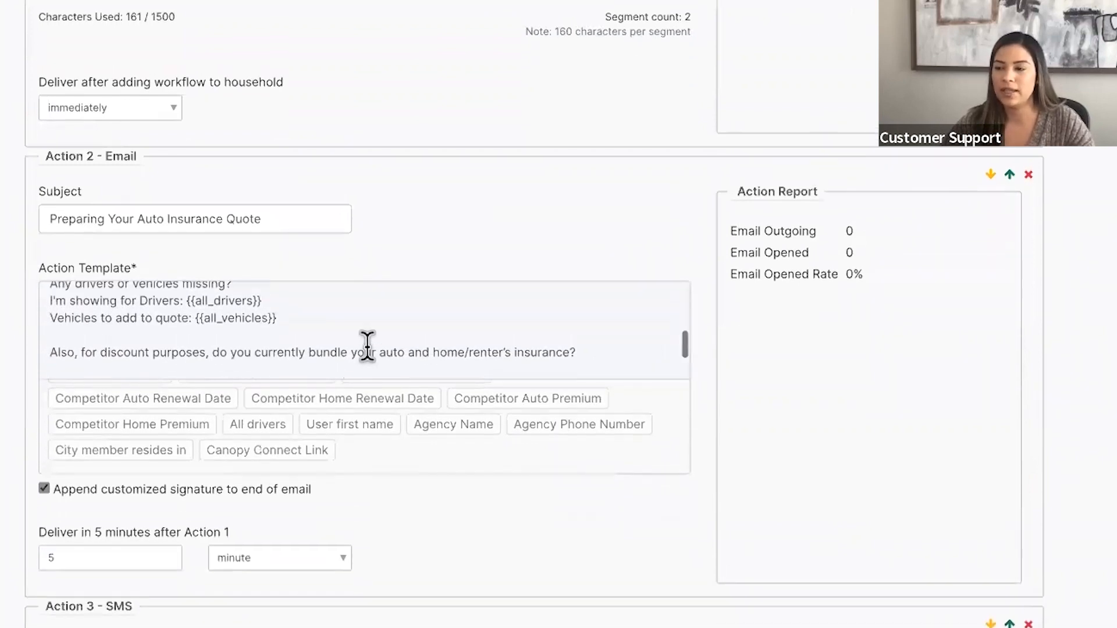
scroll(367, 348, up, 10)
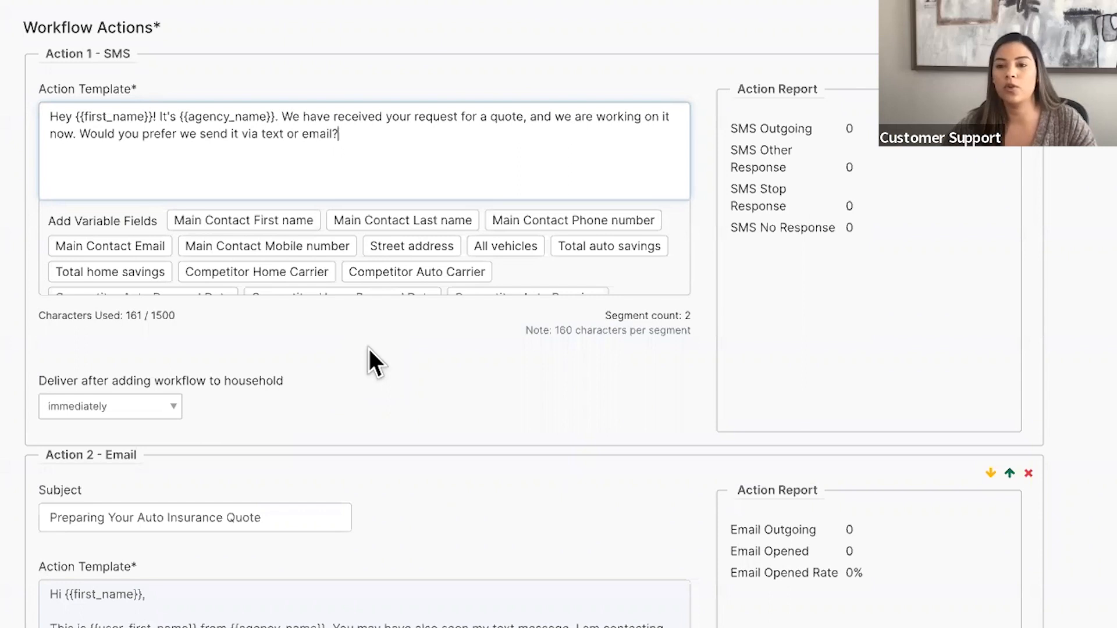
scroll(516, 390, down, 3)
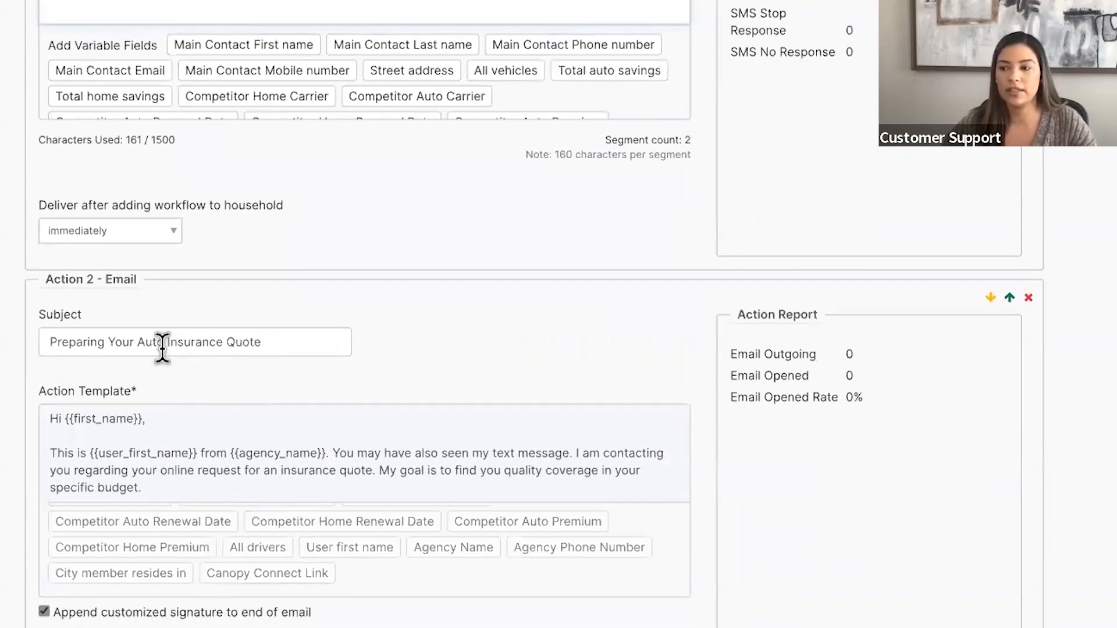
drag(162, 348, 138, 349)
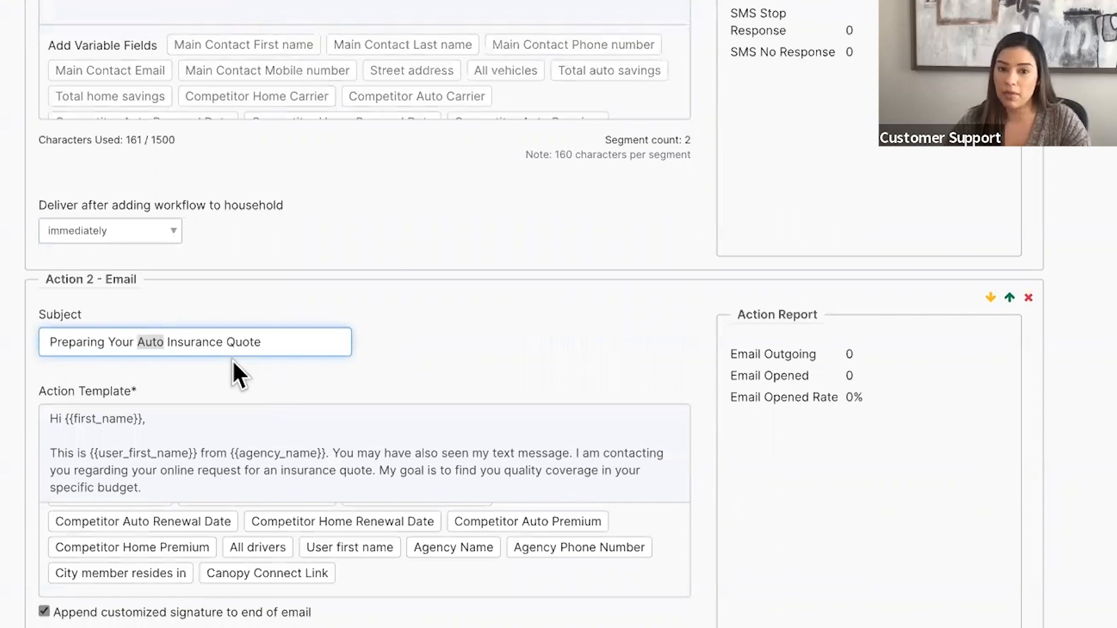
key(BackSpace)
key(BackSpace)
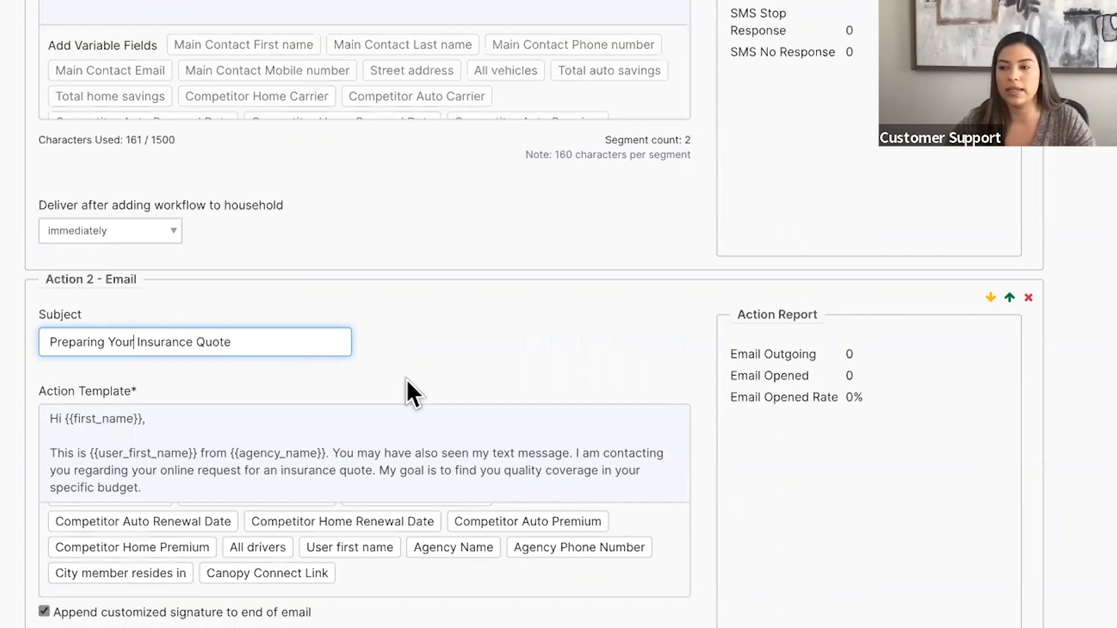
Step: Delete the missing drivers or vehicles question and its {{all_drivers}} and {{all_vehicles}} lines from the Action 2 email template
scroll(406, 379, down, 2)
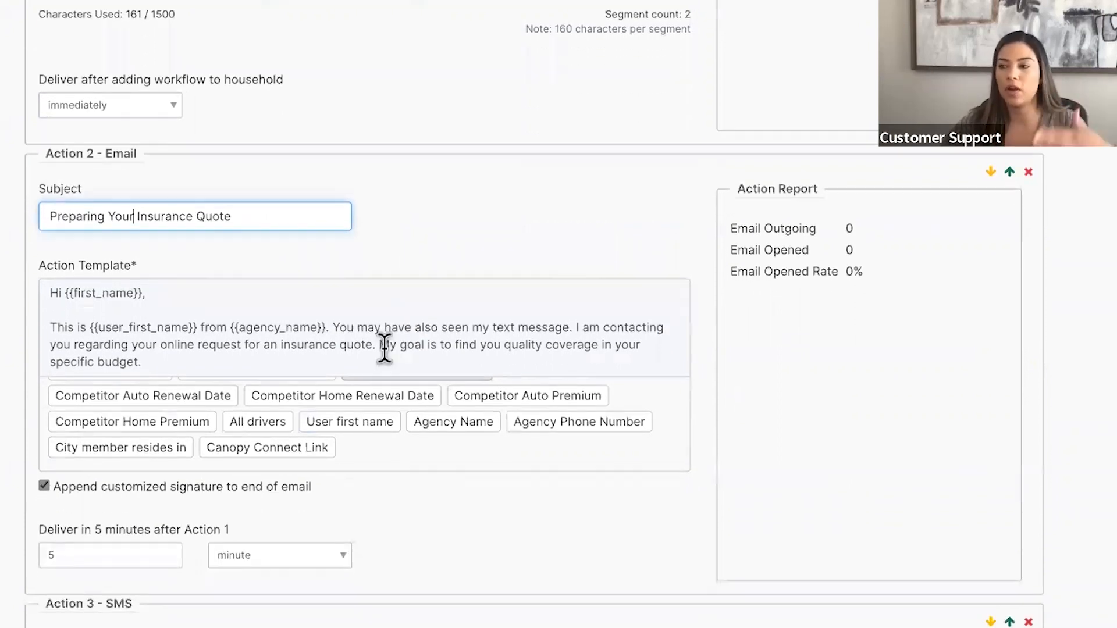
scroll(384, 349, down, 1)
scroll(455, 266, down, 1)
scroll(455, 266, down, 2)
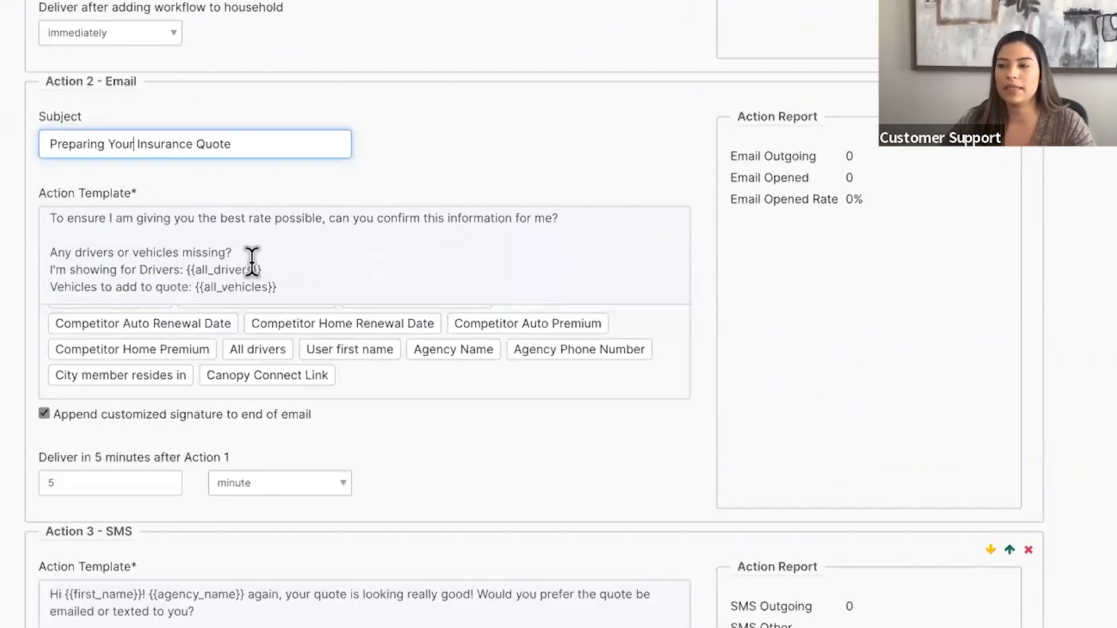
scroll(252, 259, down, 1)
drag(281, 280, 185, 257)
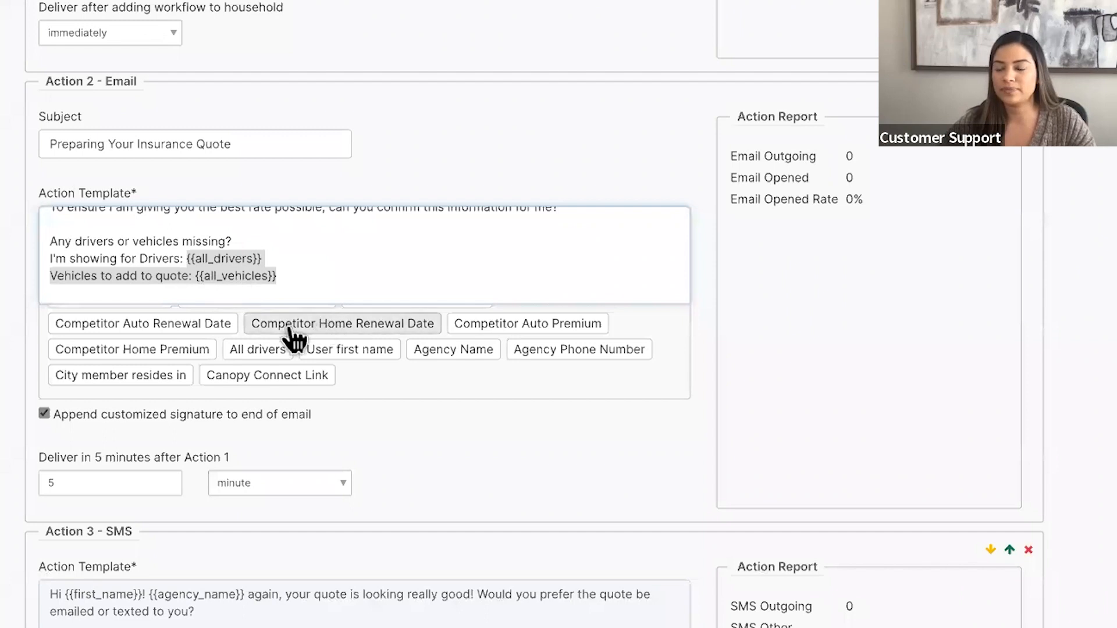
click(302, 274)
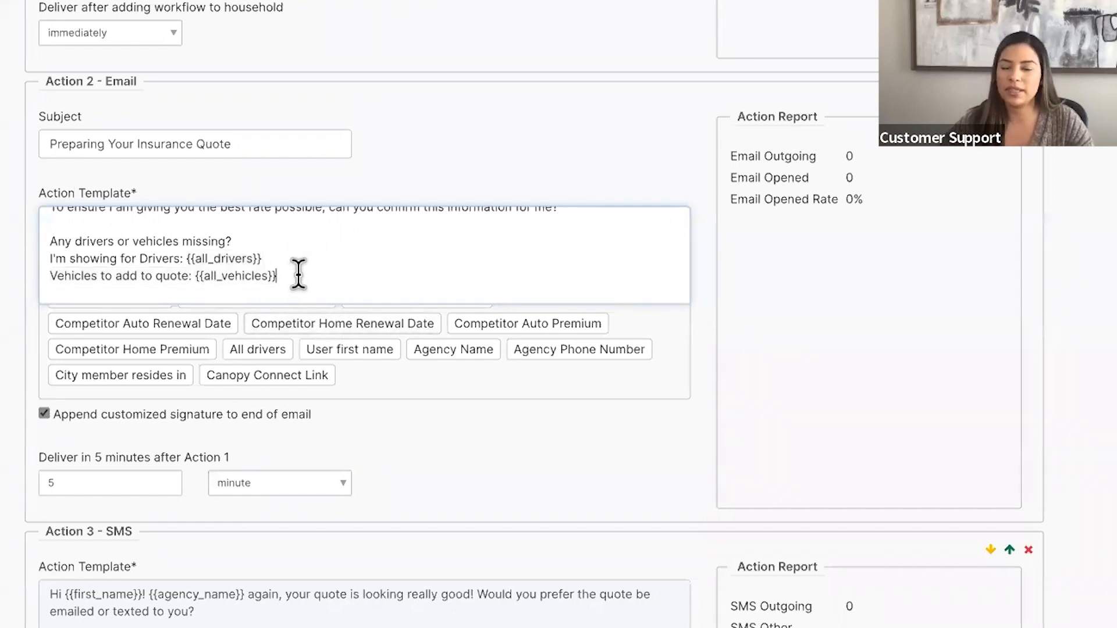
drag(291, 276, 49, 243)
key(BackSpace)
key(BackSpace)
key(BackSpace)
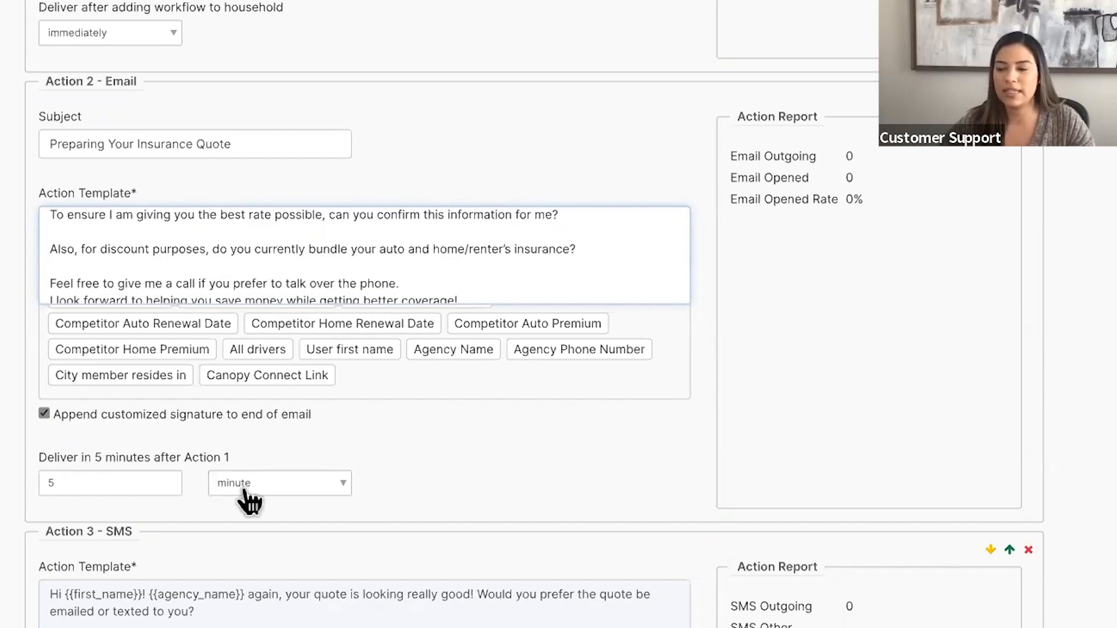
Step: Review the message templates and delivery delays of Actions 3 through 7
scroll(245, 490, down, 3)
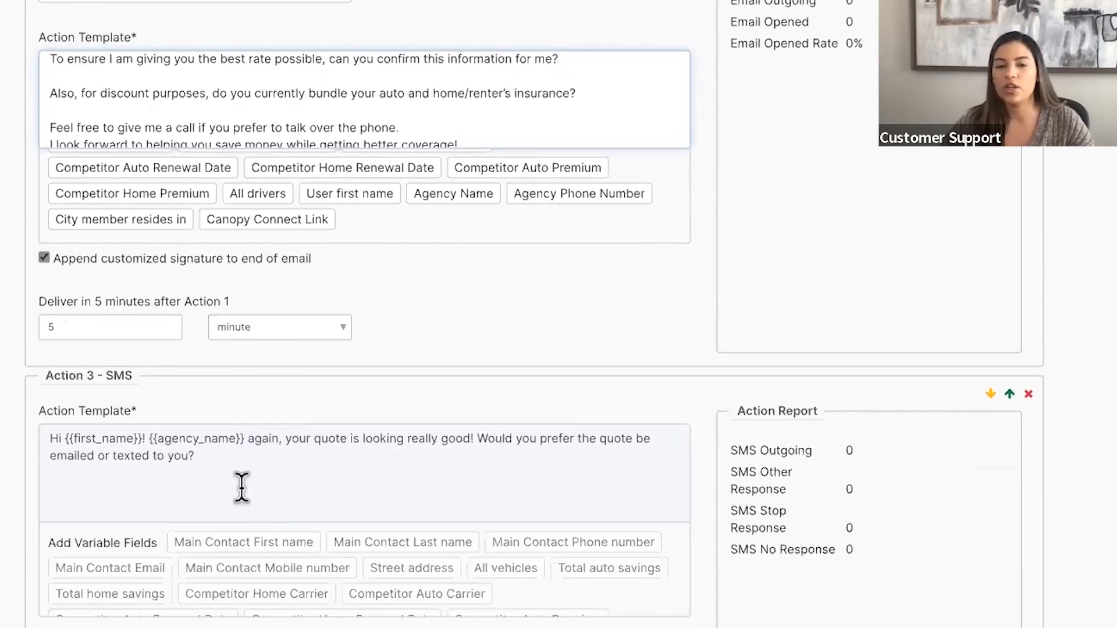
scroll(244, 491, down, 5)
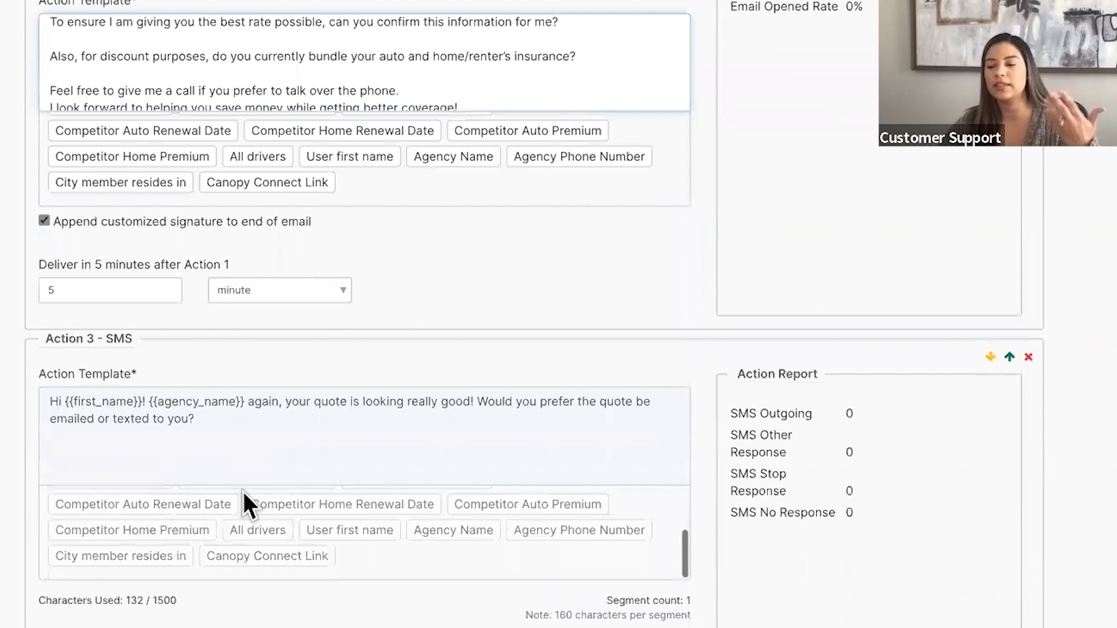
scroll(515, 605, down, 4)
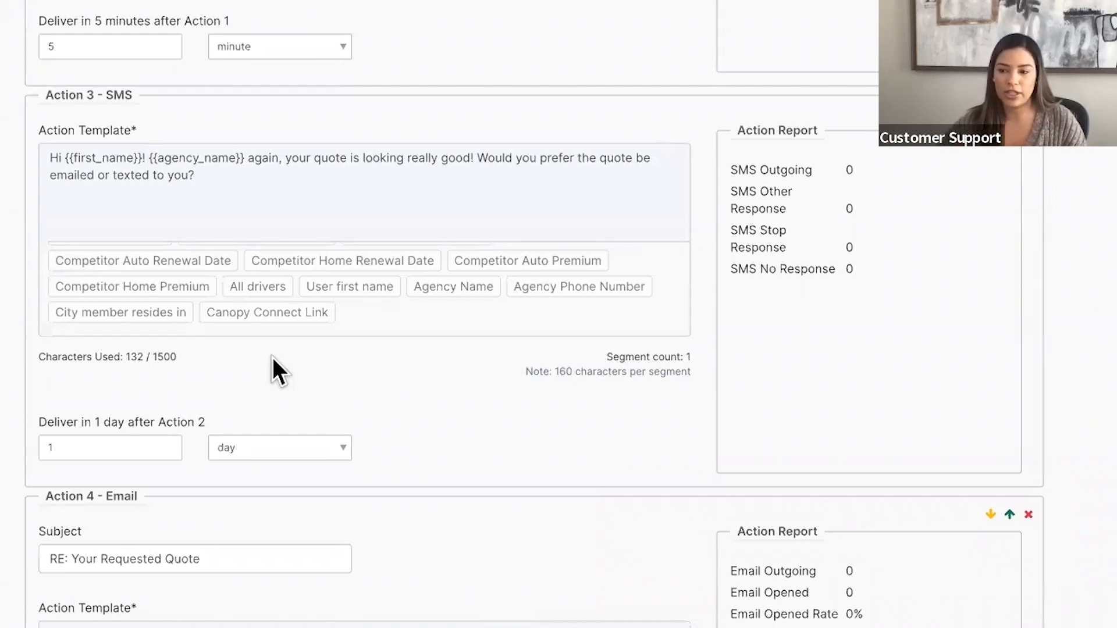
scroll(273, 361, down, 8)
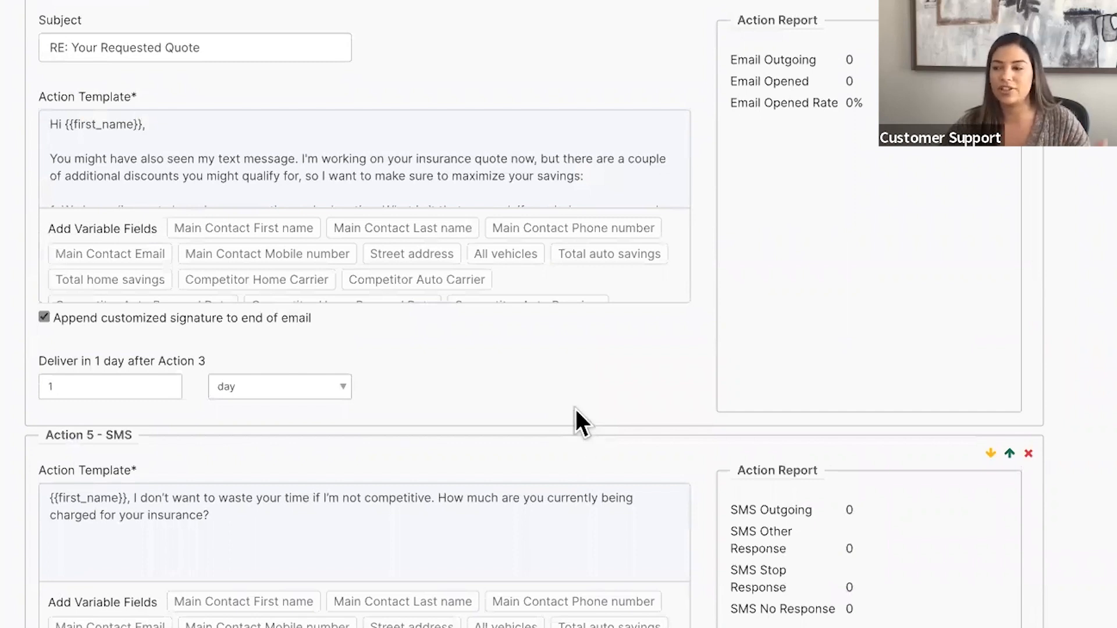
scroll(599, 369, down, 14)
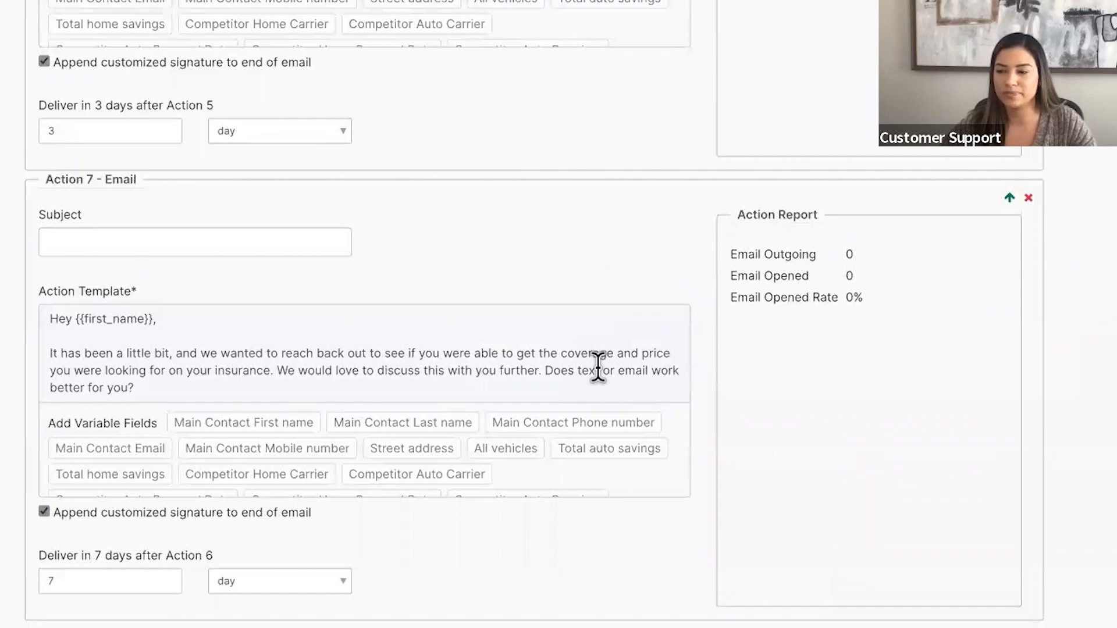
scroll(599, 369, up, 20)
scroll(599, 369, down, 8)
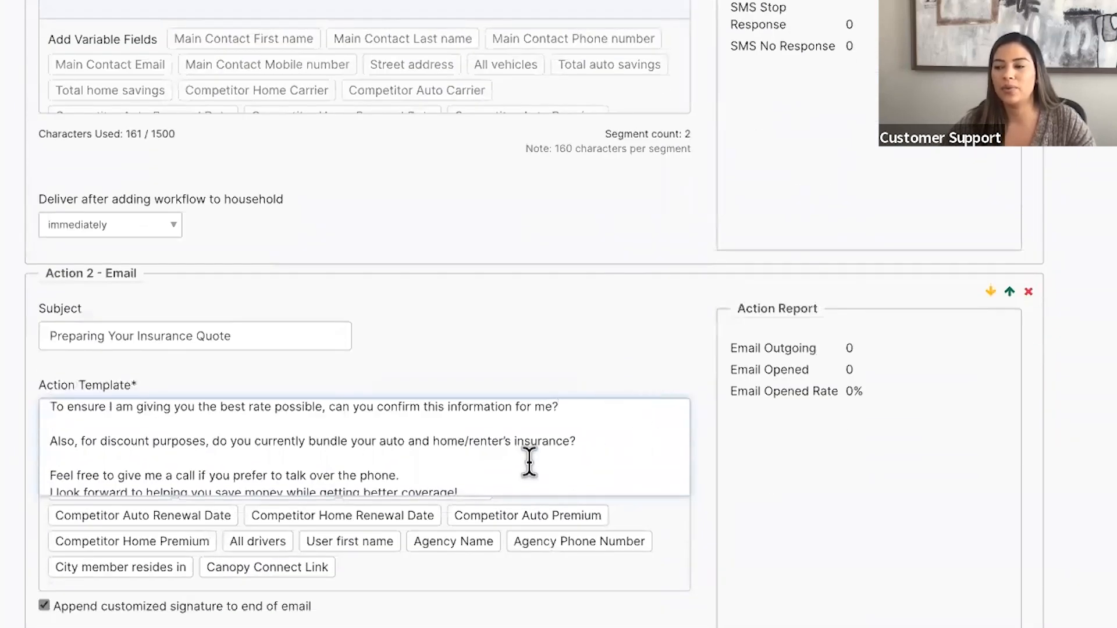
Step: Insert the User first name, Agency Name and Agency Phone Number variables on separate lines at the end of the Action 2 email template
scroll(527, 461, down, 1)
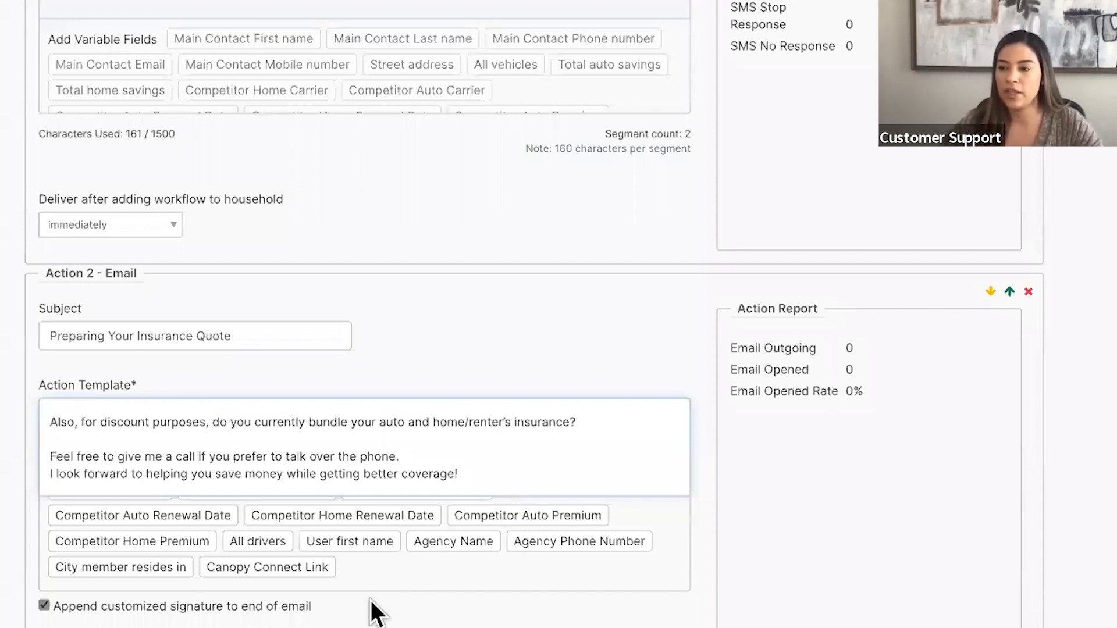
scroll(375, 582, down, 1)
scroll(369, 430, down, 1)
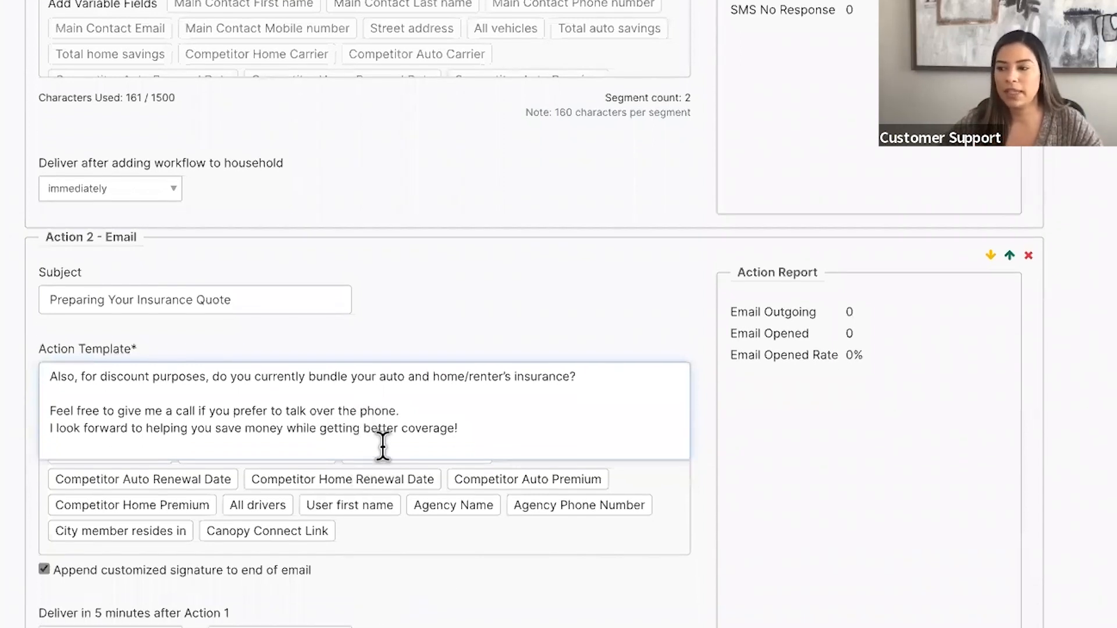
scroll(383, 447, down, 1)
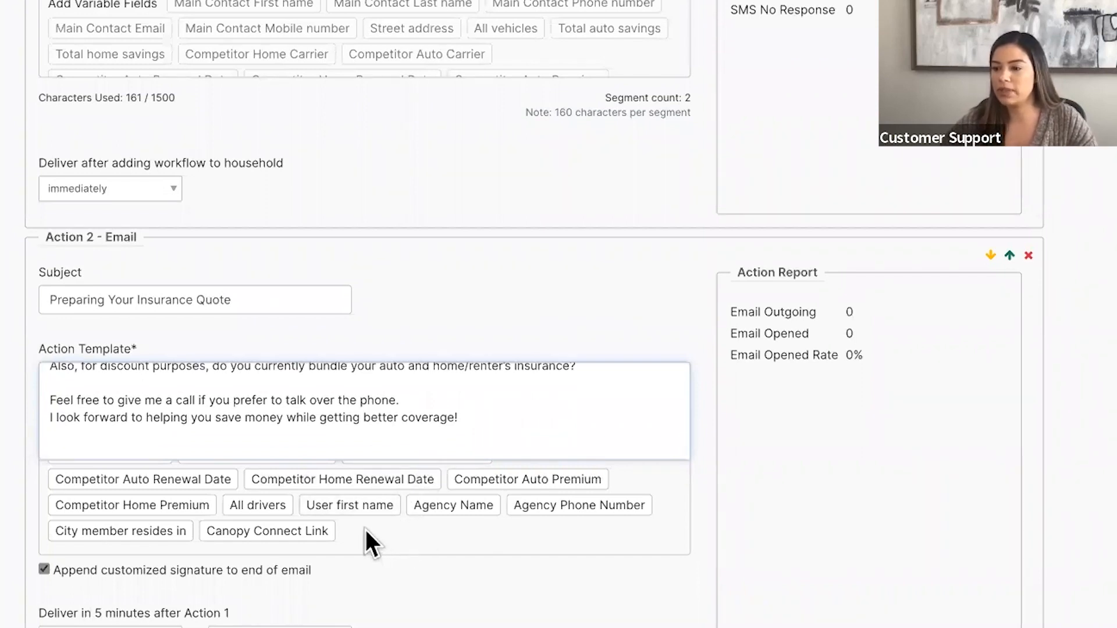
scroll(414, 518, up, 3)
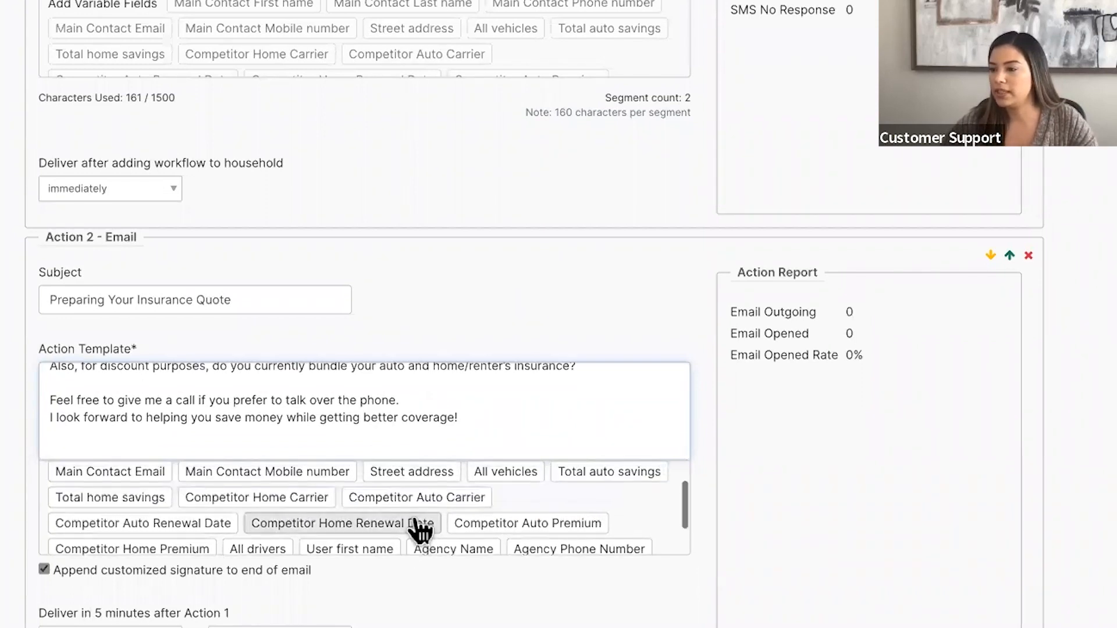
scroll(414, 518, down, 3)
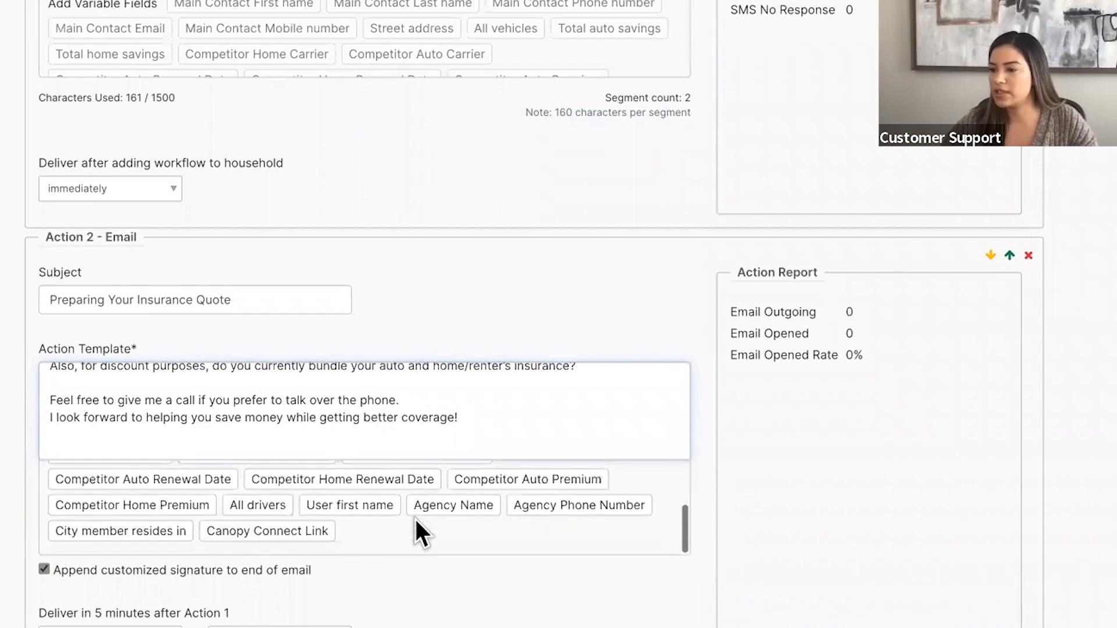
click(380, 505)
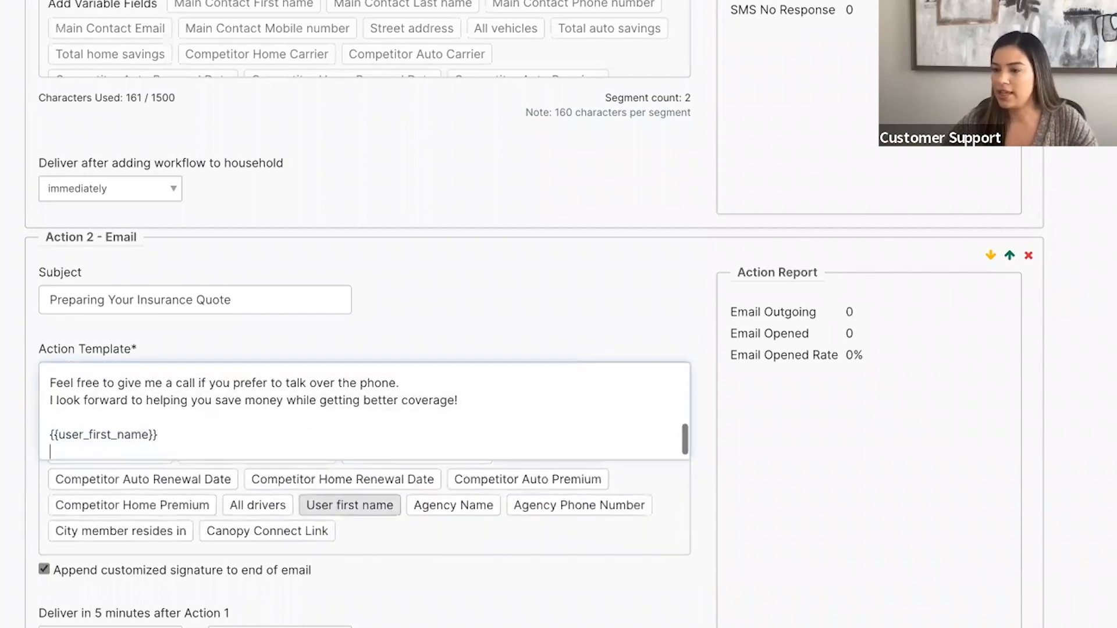
click(432, 506)
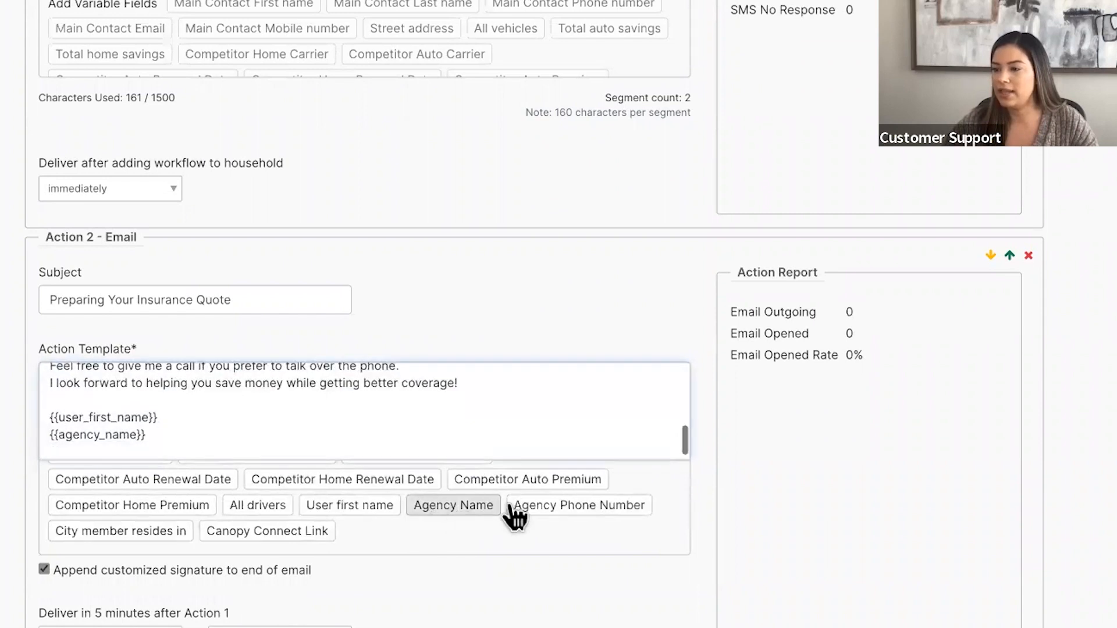
click(552, 513)
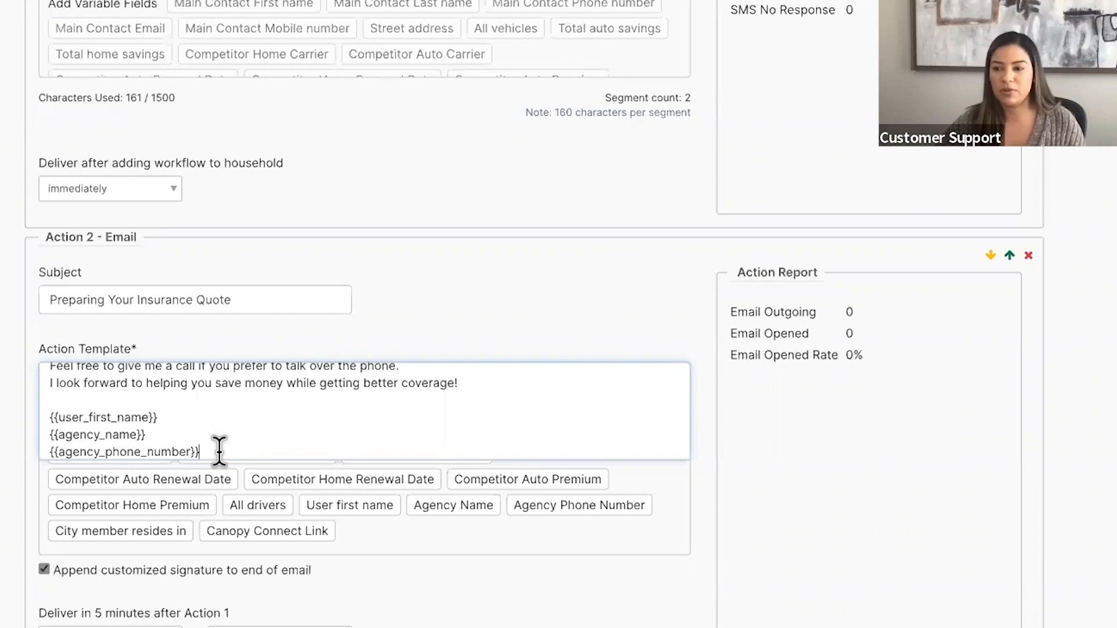
Step: Delete the {{user_first_name}}, {{agency_name}} and {{agency_phone_number}} lines from the end of the Action 2 email template
drag(201, 451, 50, 416)
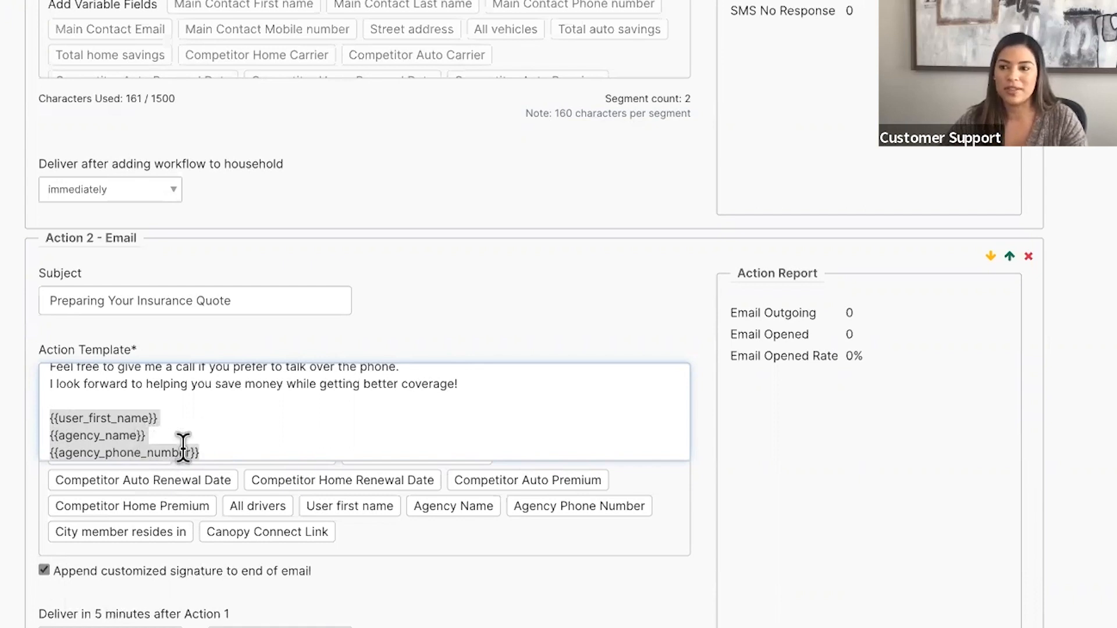
click(212, 449)
mouse_move(212, 449)
mouse_down()
mouse_move(110, 419)
mouse_move(29, 412)
mouse_up()
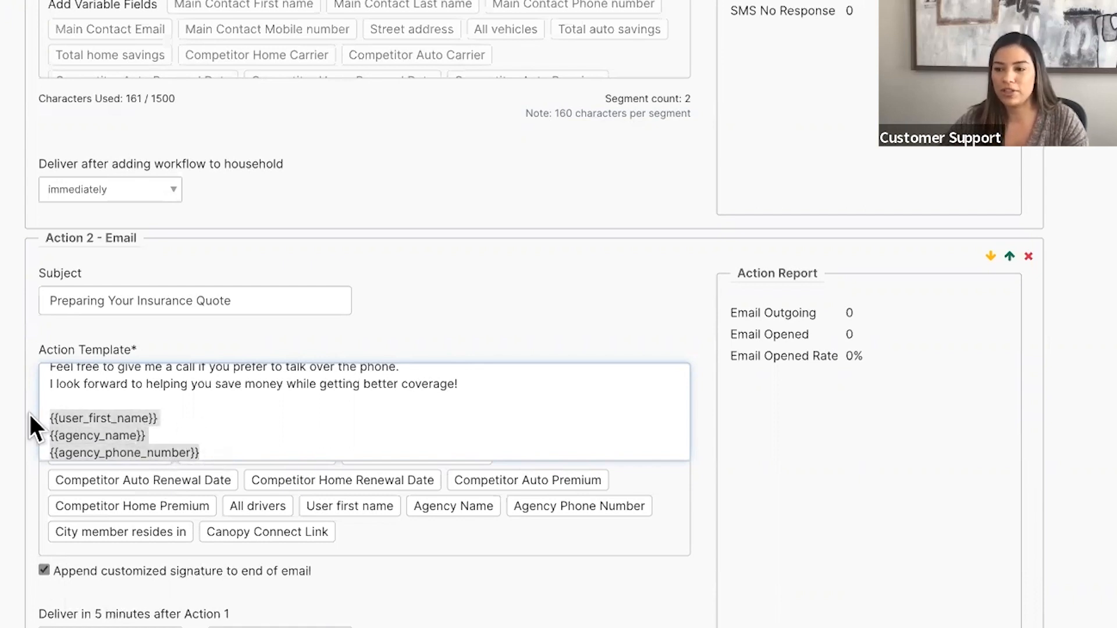
key(BackSpace)
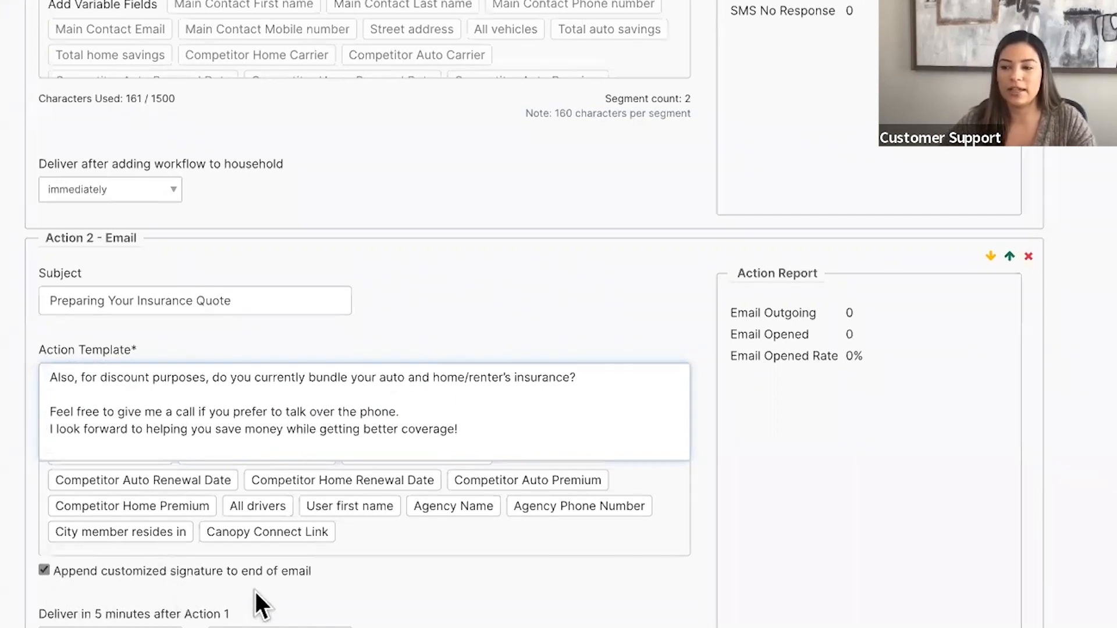
Step: Review the signature options and delivery delays of Actions 2 through 7, plus the workflow's lead source, notification and on-failure settings
scroll(247, 588, down, 10)
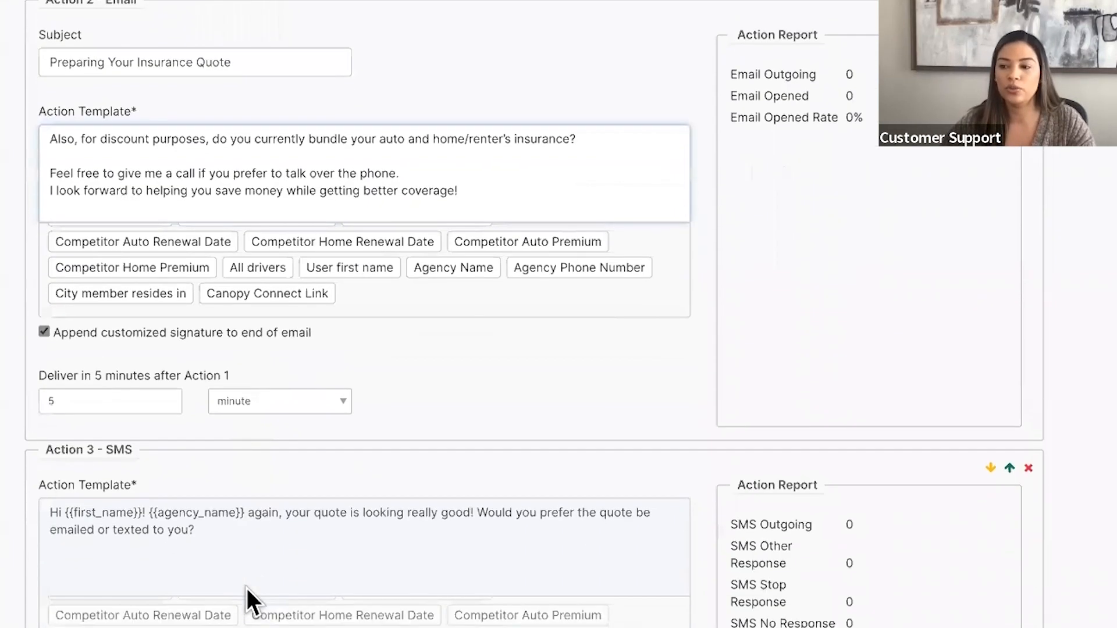
scroll(245, 583, down, 5)
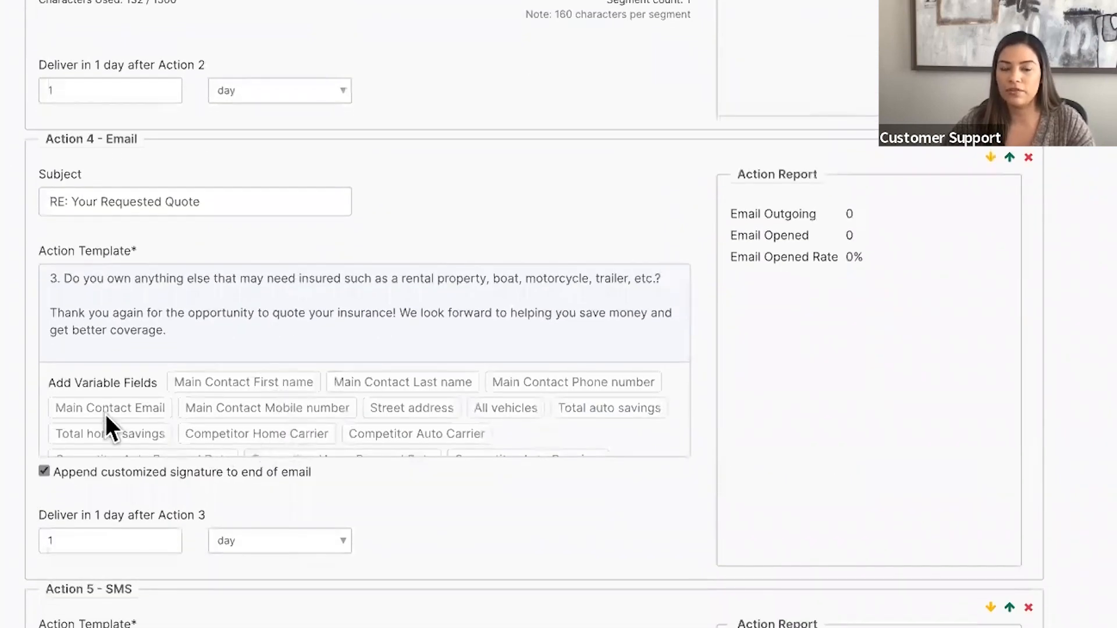
scroll(430, 383, down, 1)
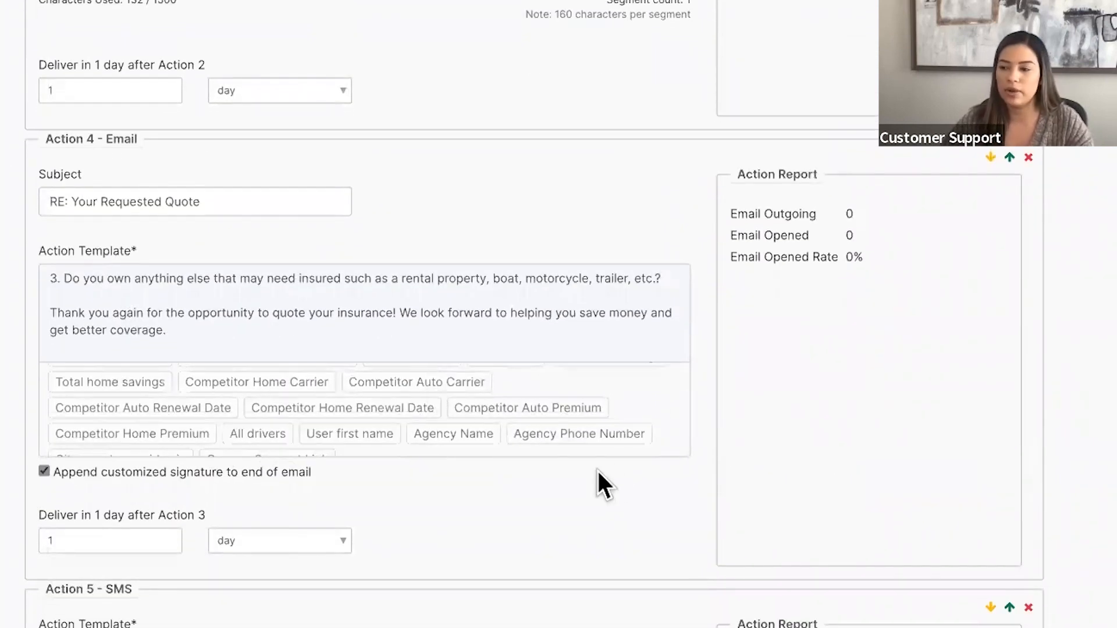
scroll(596, 468, down, 4)
scroll(597, 469, down, 16)
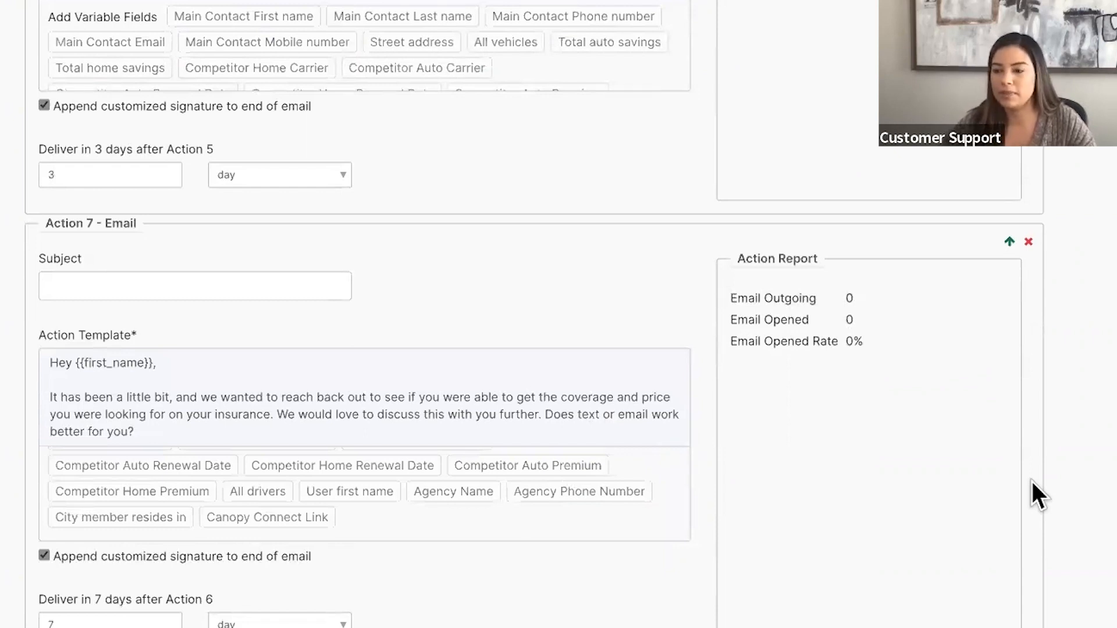
scroll(400, 618, down, 2)
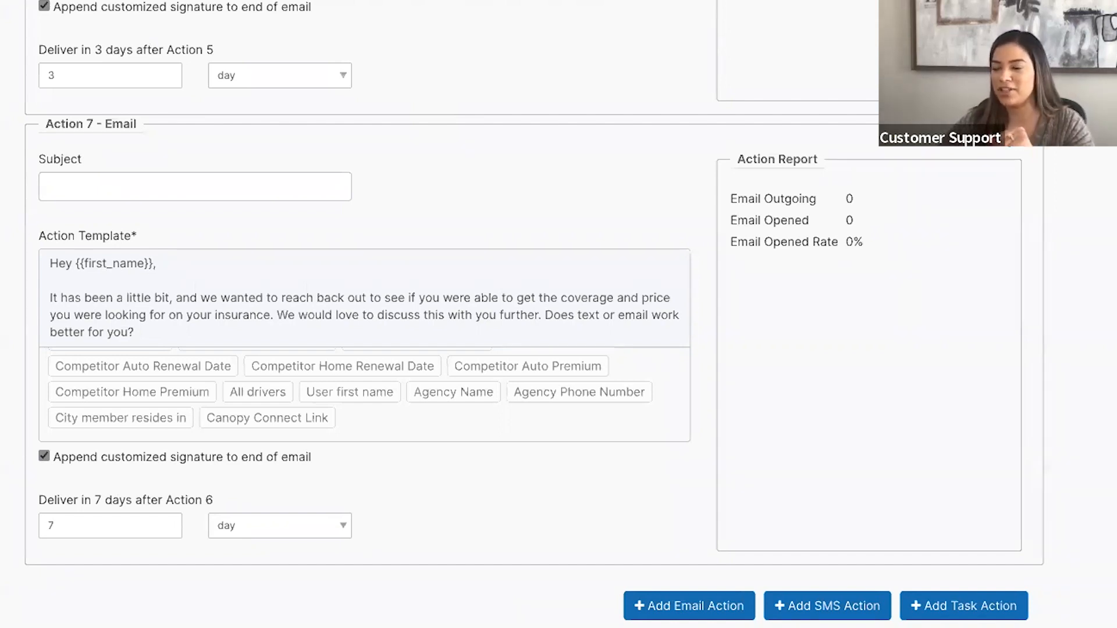
scroll(535, 315, up, 15)
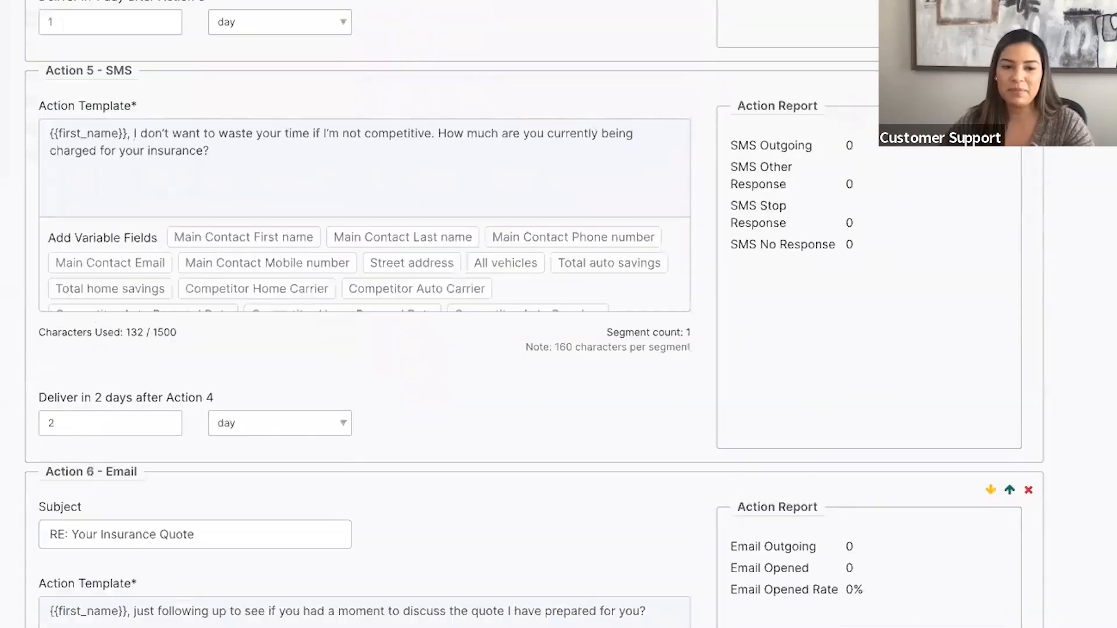
scroll(535, 314, up, 10)
scroll(535, 315, up, 10)
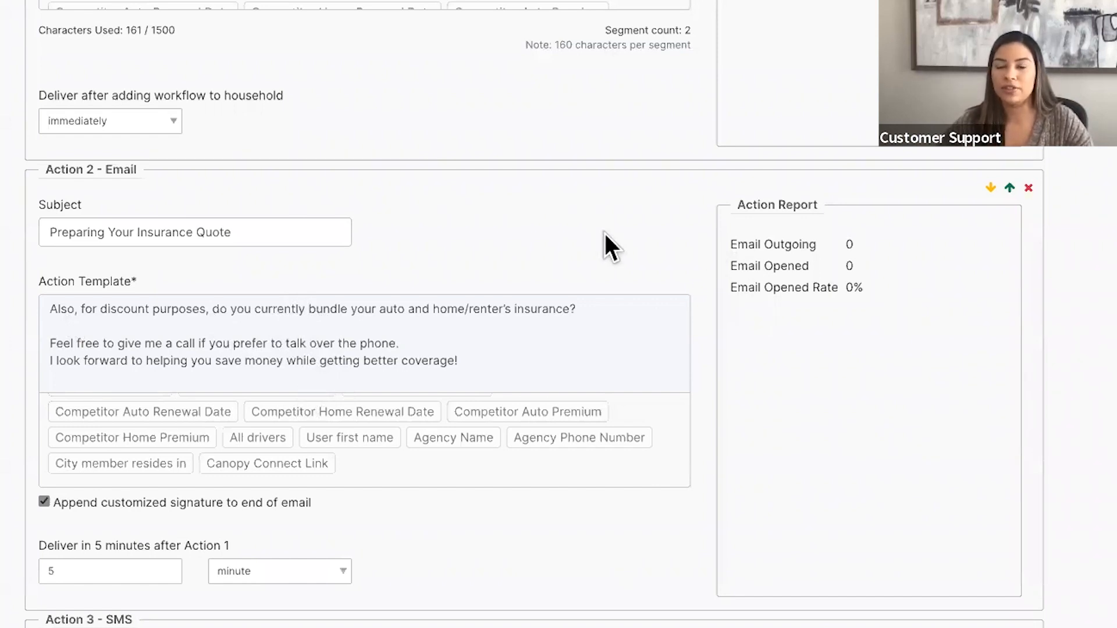
scroll(605, 233, up, 10)
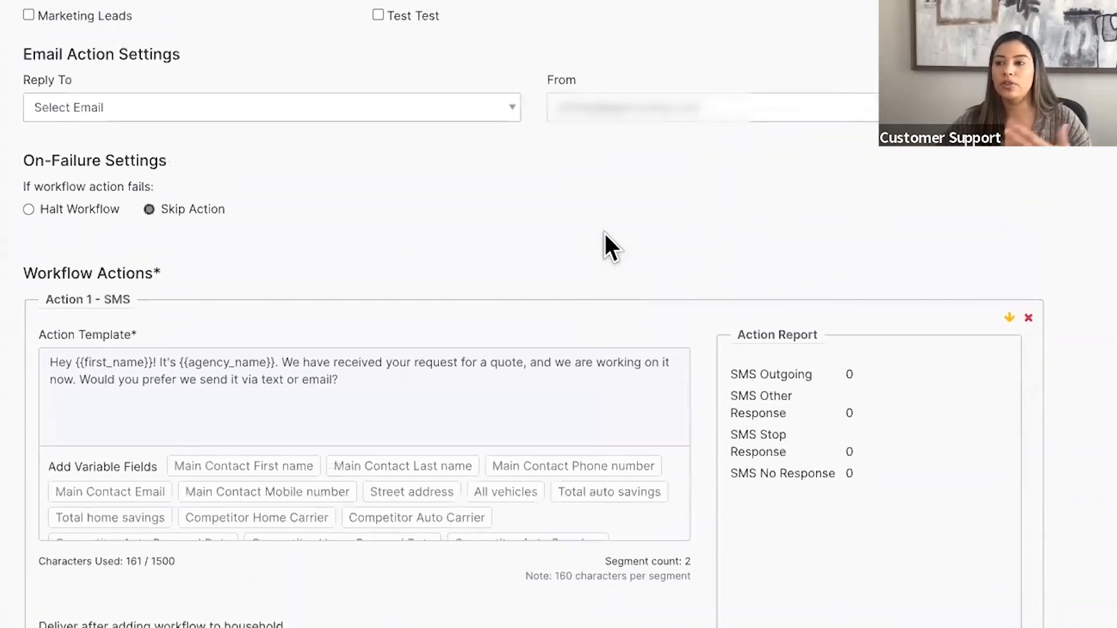
scroll(605, 233, up, 3)
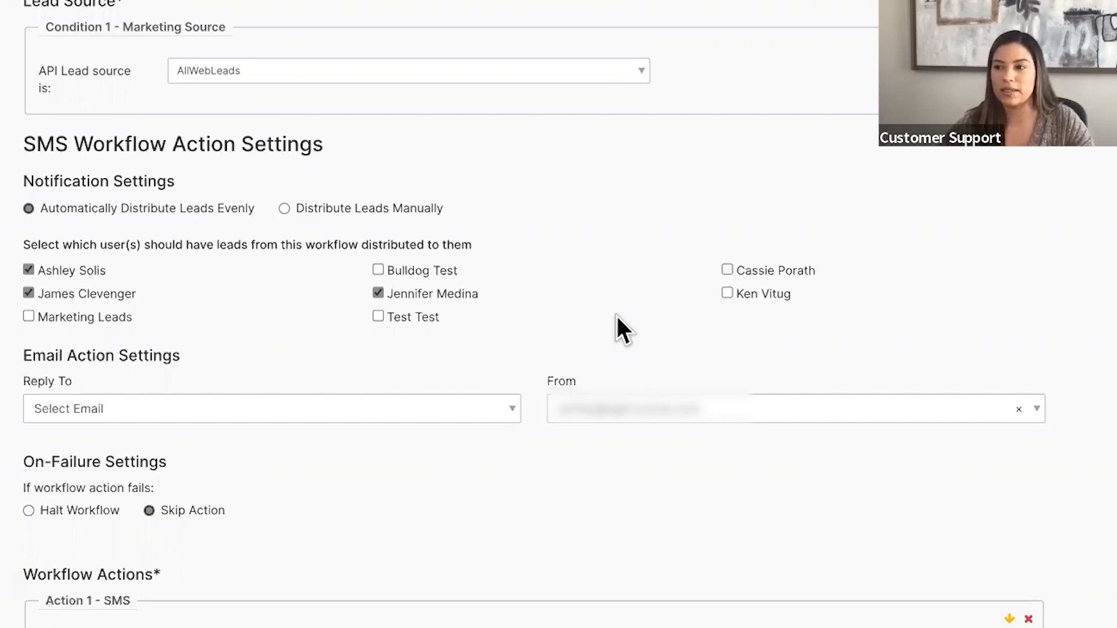
scroll(617, 316, up, 4)
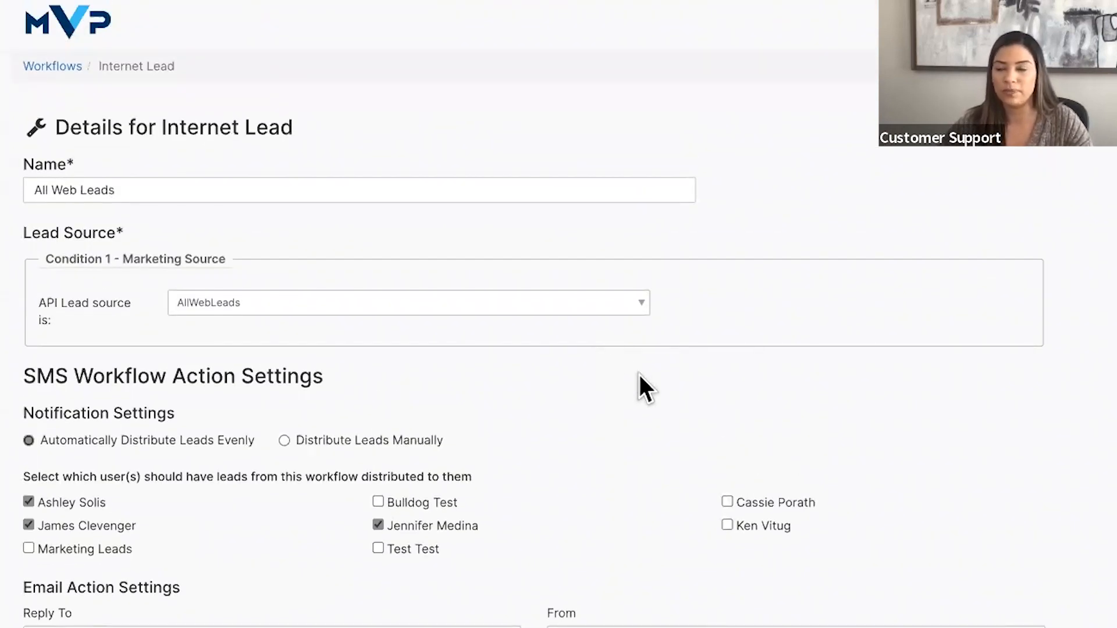
Step: Return to the workflow list and start a new custom workflow named Onboarding
click(53, 67)
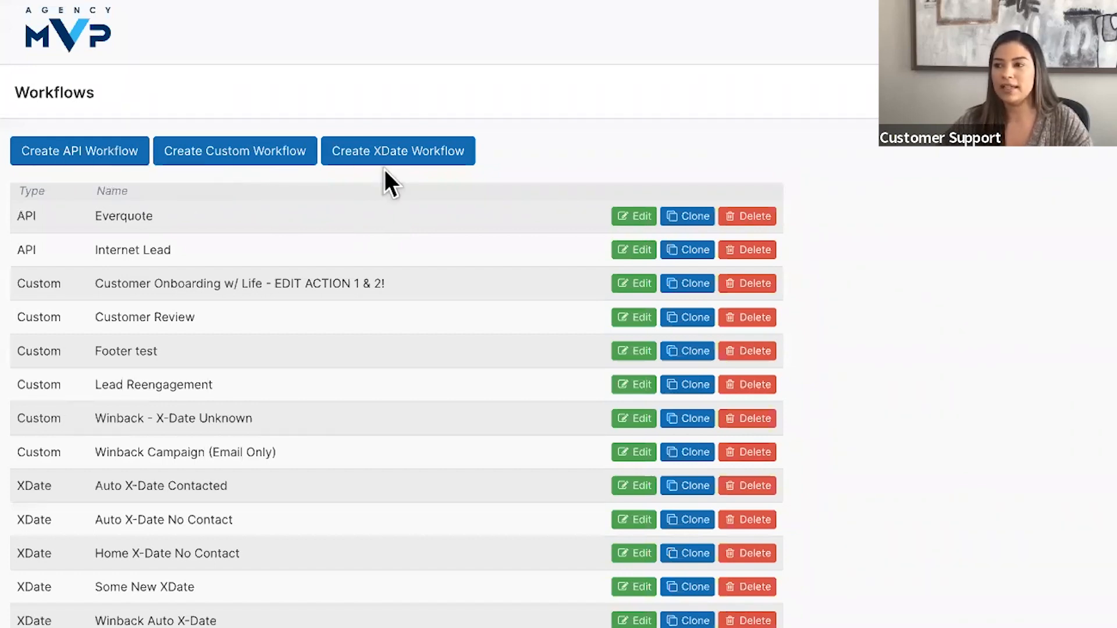
click(212, 157)
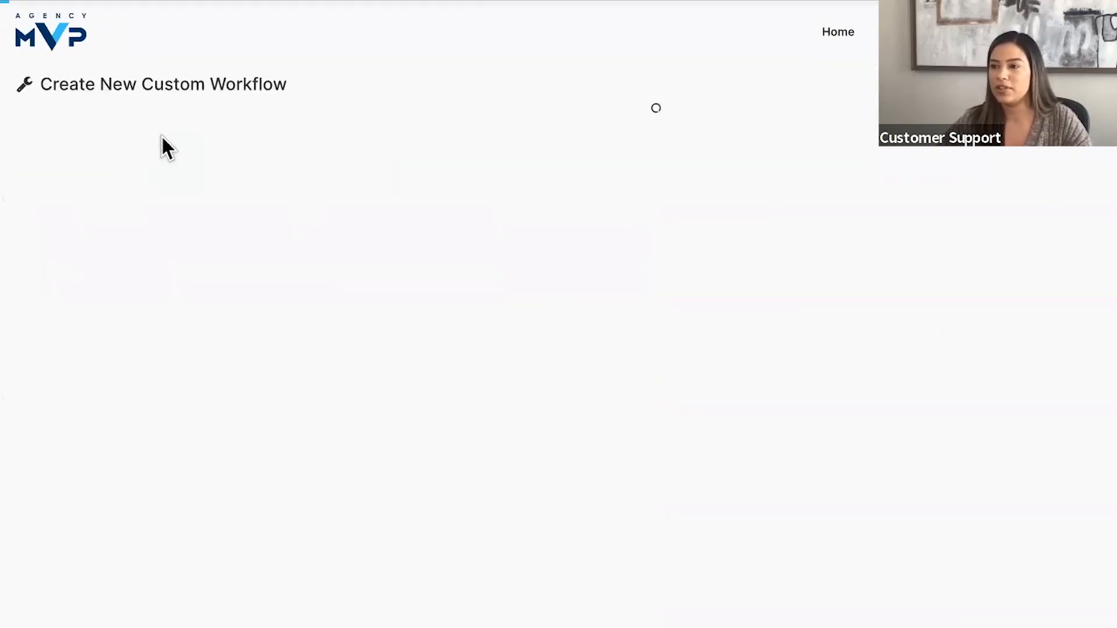
click(160, 134)
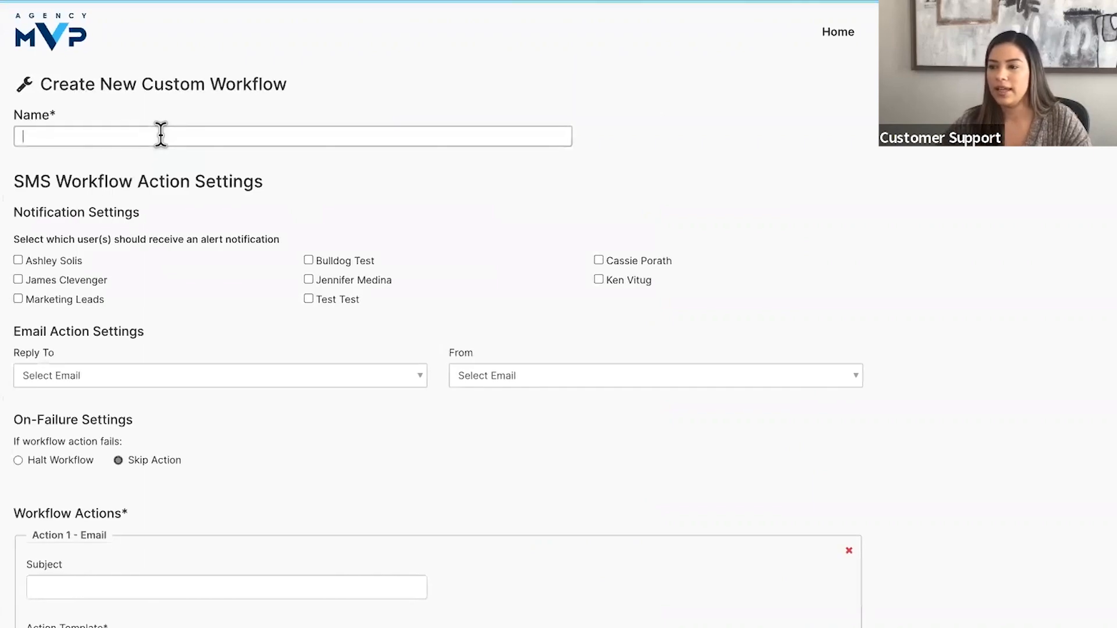
text(Custo)
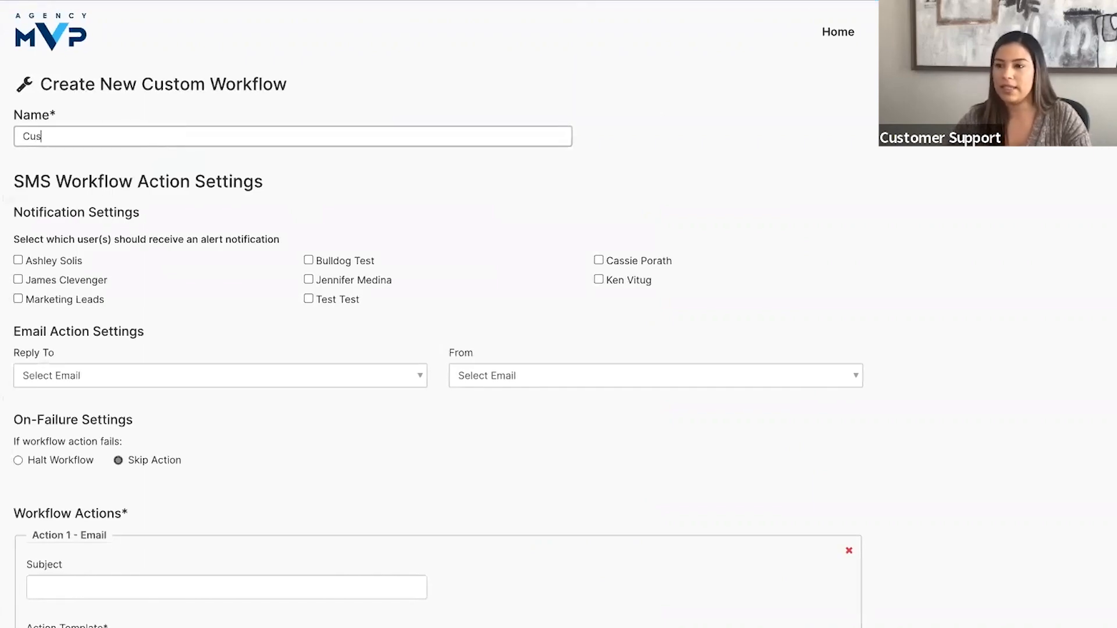
key(BackSpace)
key(BackSpace)
key(BackSpace)
key(BackSpace)
key(BackSpace)
text(Onboarding)
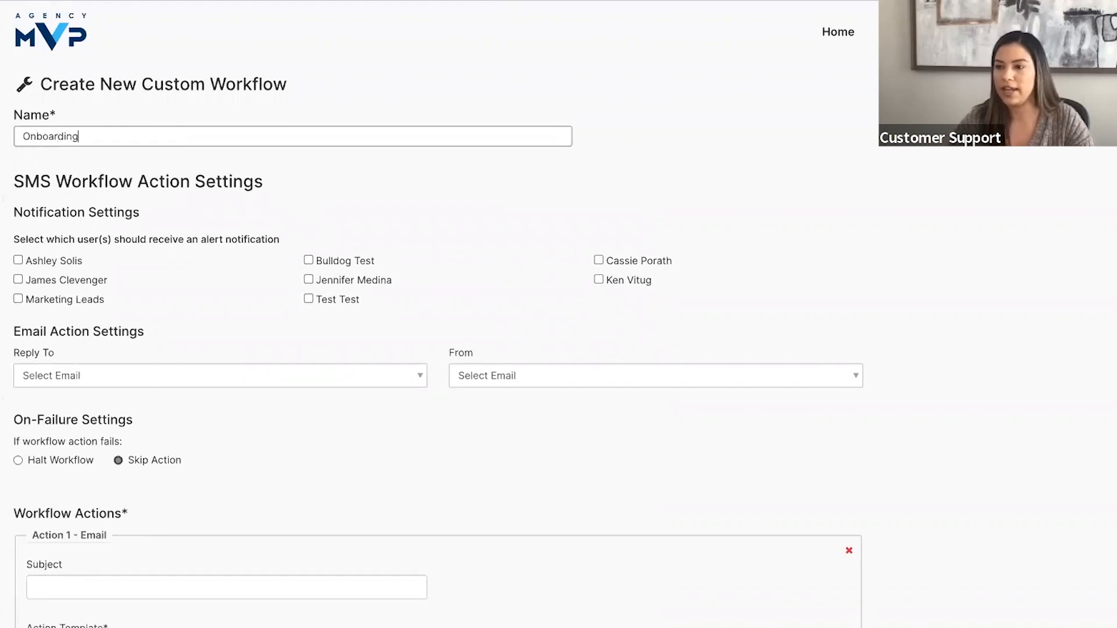
click(388, 175)
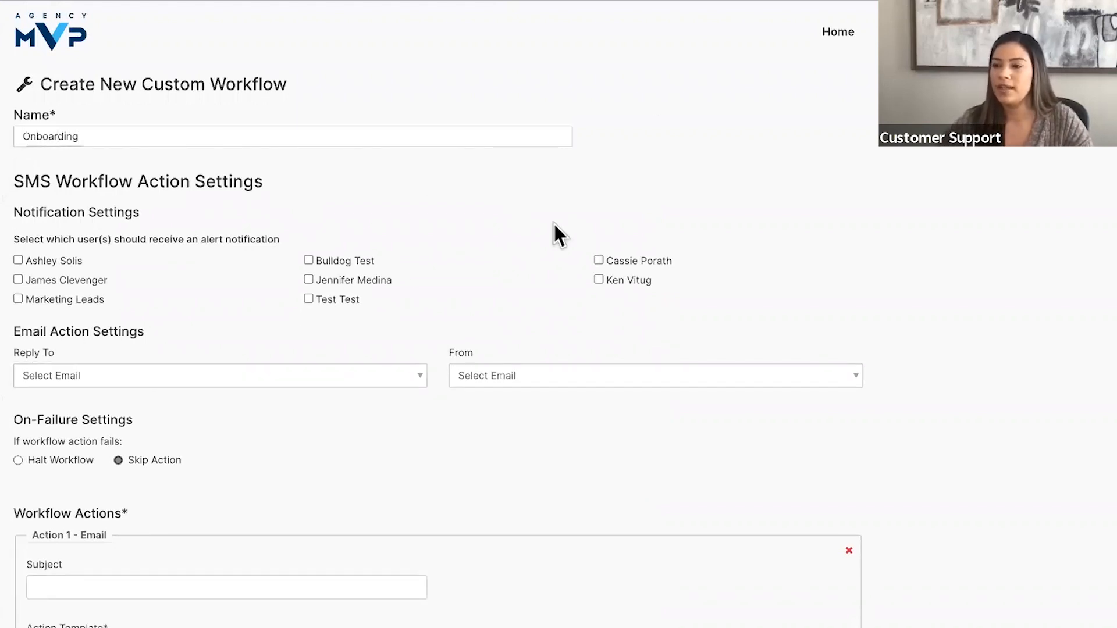
Step: Replace the default email action of the Onboarding workflow with a new SMS action
scroll(324, 263, down, 1)
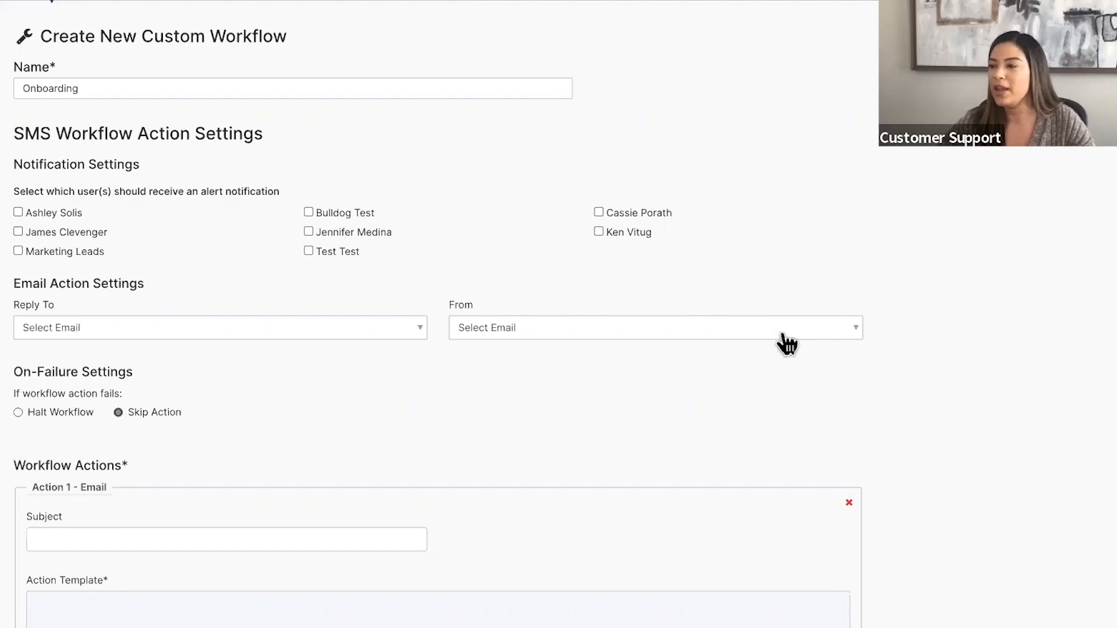
scroll(1070, 276, up, 1)
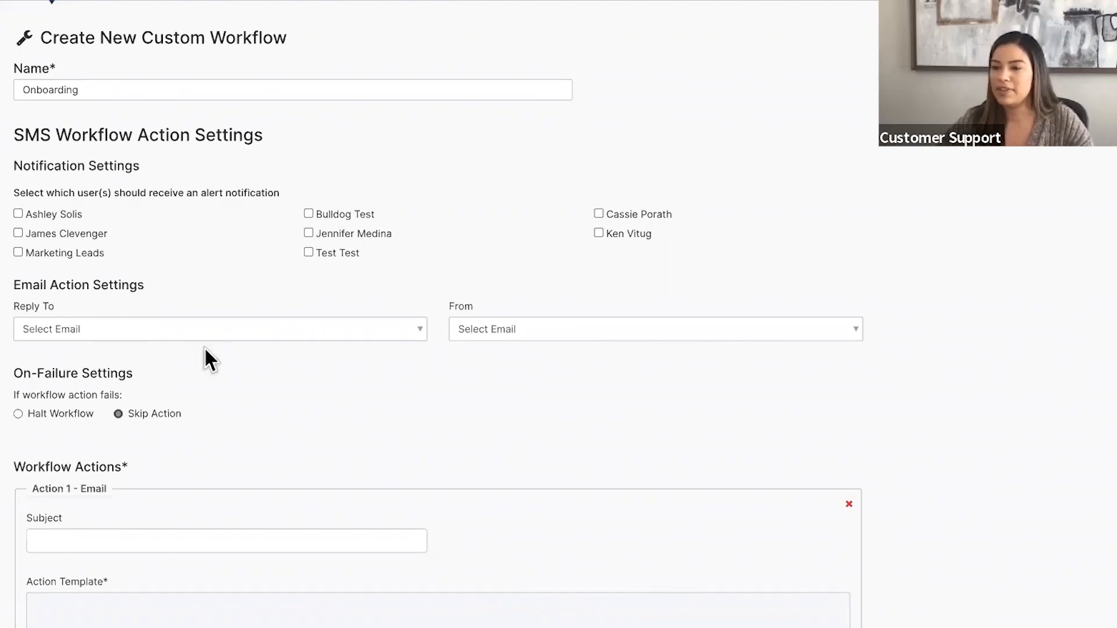
scroll(205, 354, down, 5)
scroll(203, 346, down, 1)
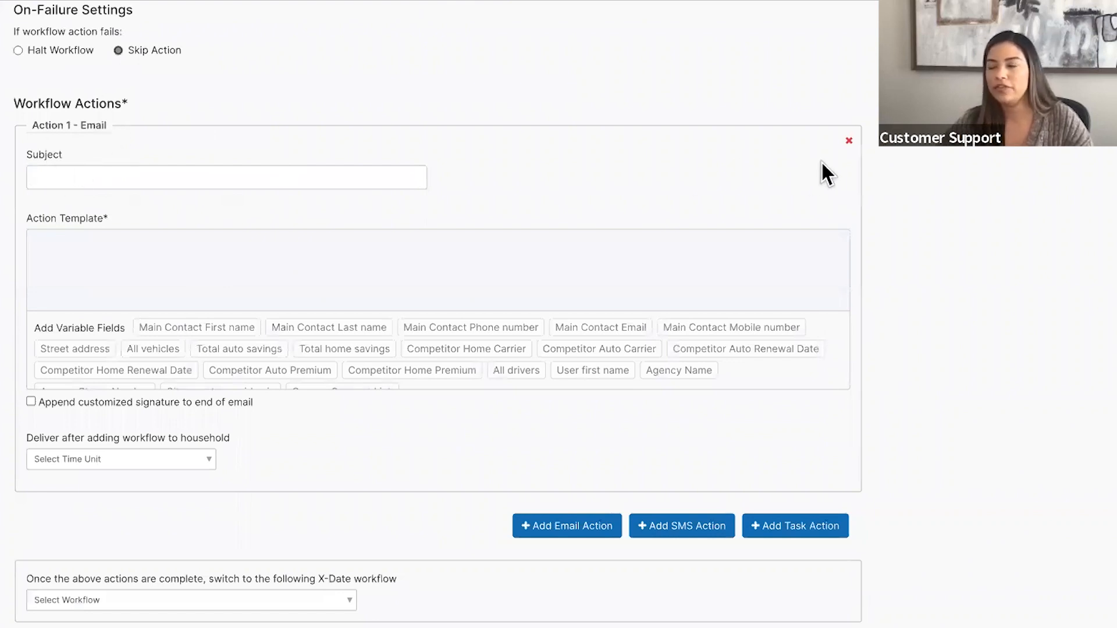
click(848, 141)
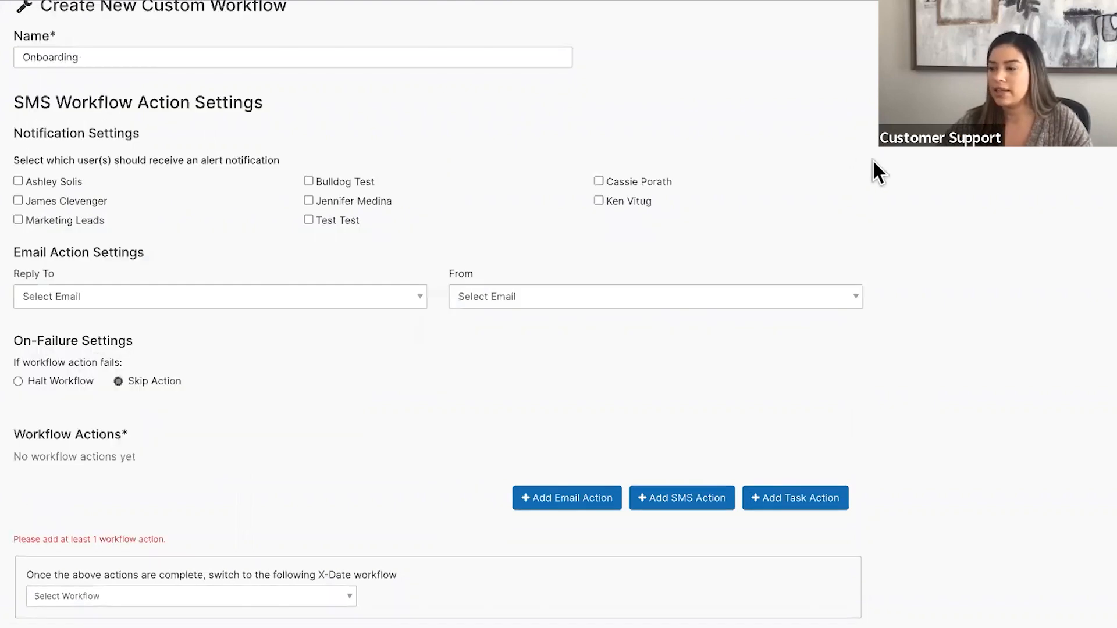
click(690, 506)
scroll(686, 498, down, 3)
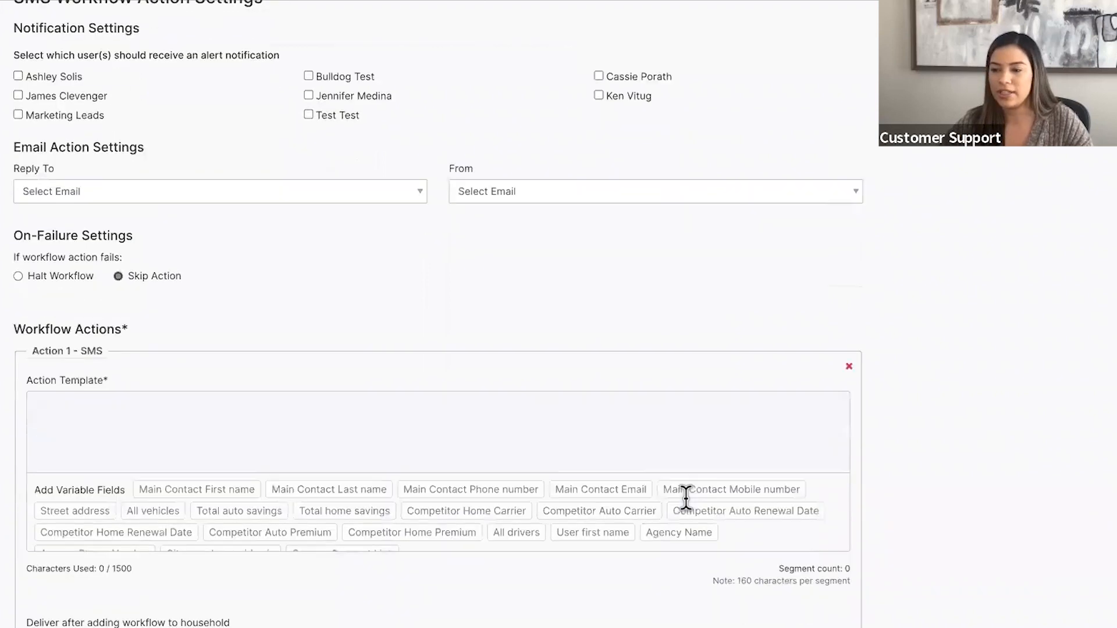
Step: Write the Action 1 SMS template as "Hi {{first_name}}! Welcome to the Ward Agency!", inserting the main contact's first name as a variable
click(533, 343)
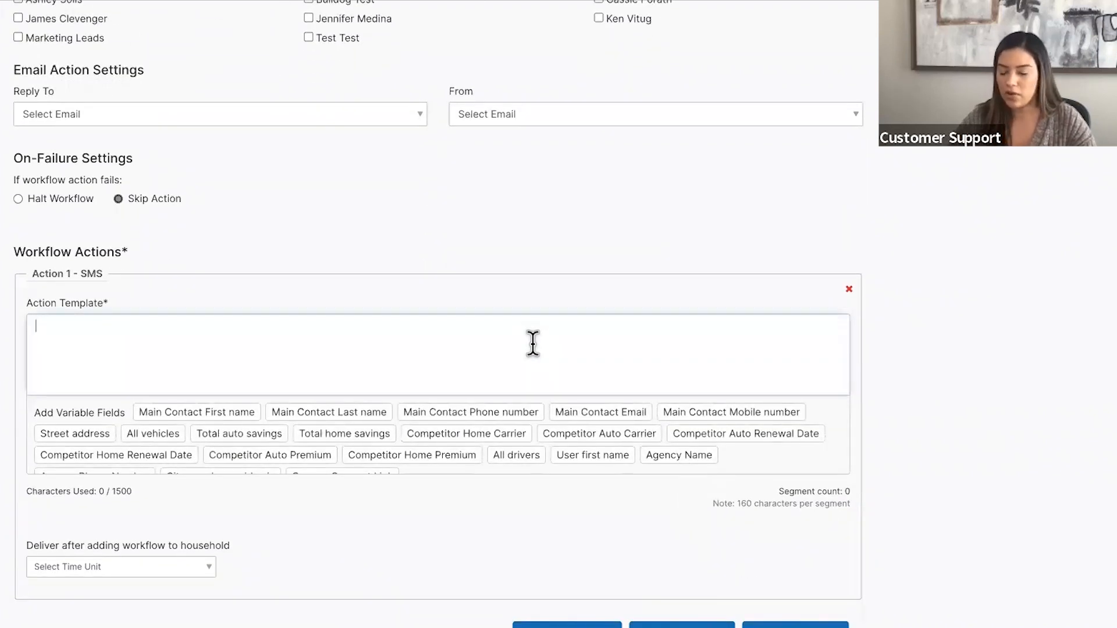
text(Hi)
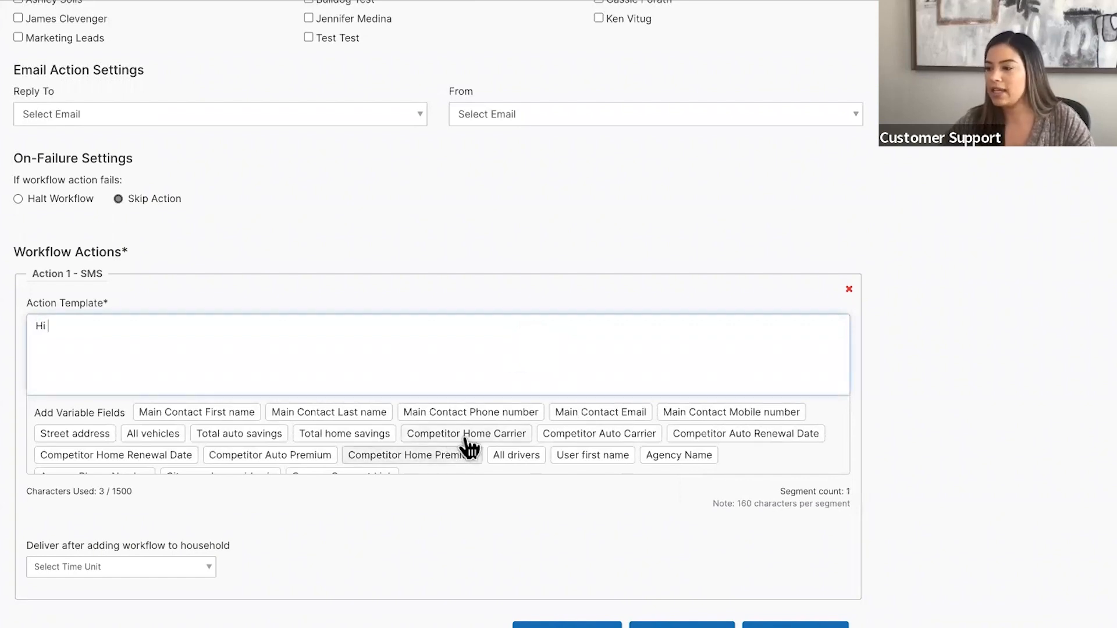
click(226, 414)
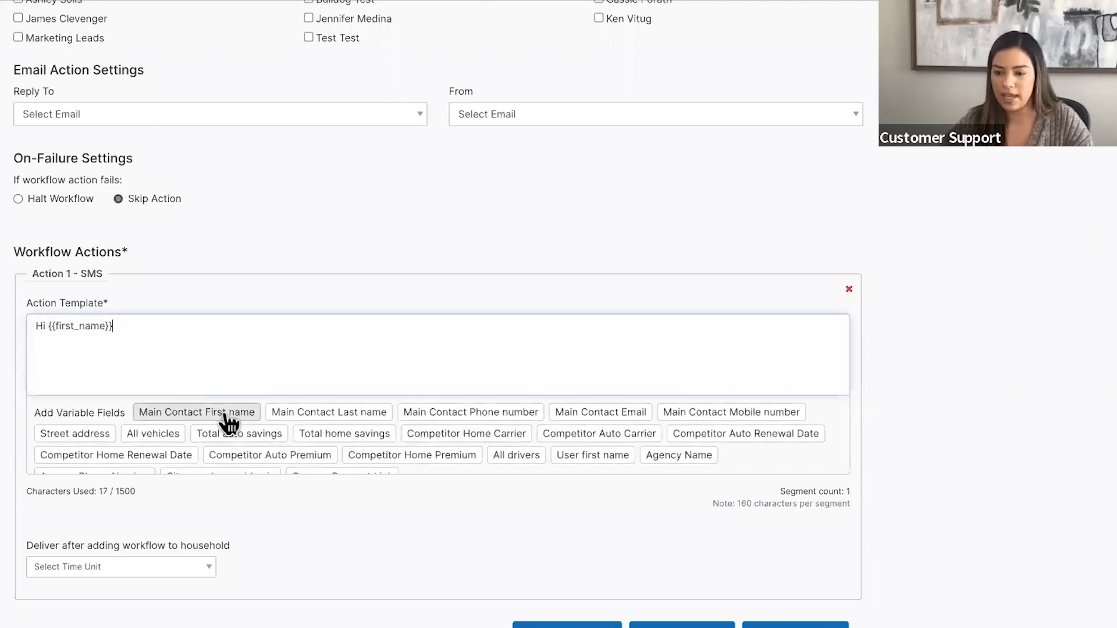
text(! Wel)
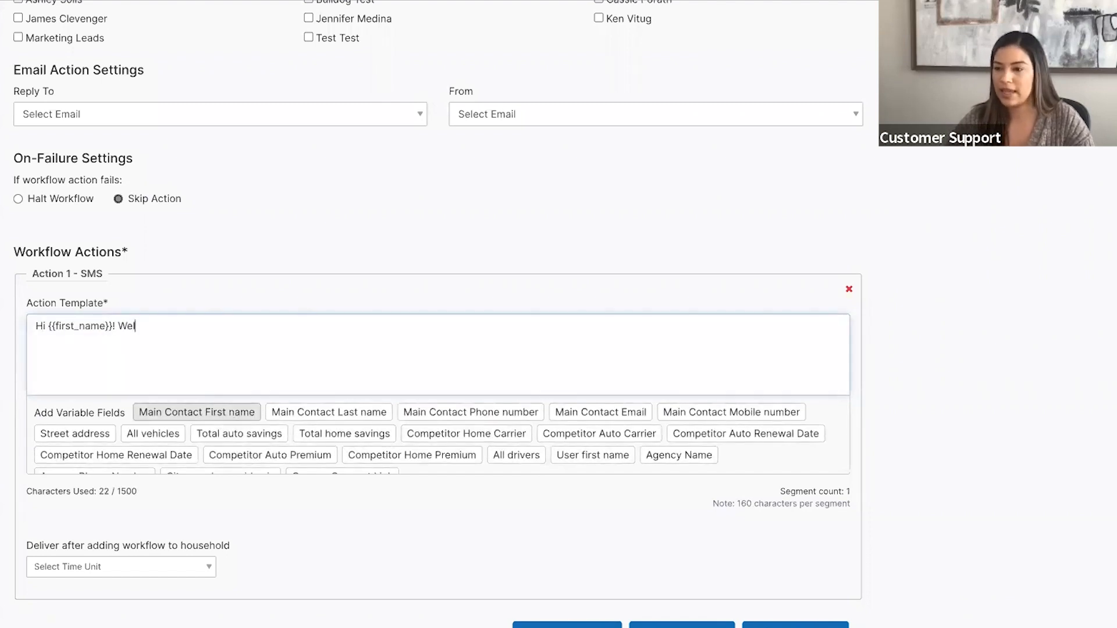
text(come to th)
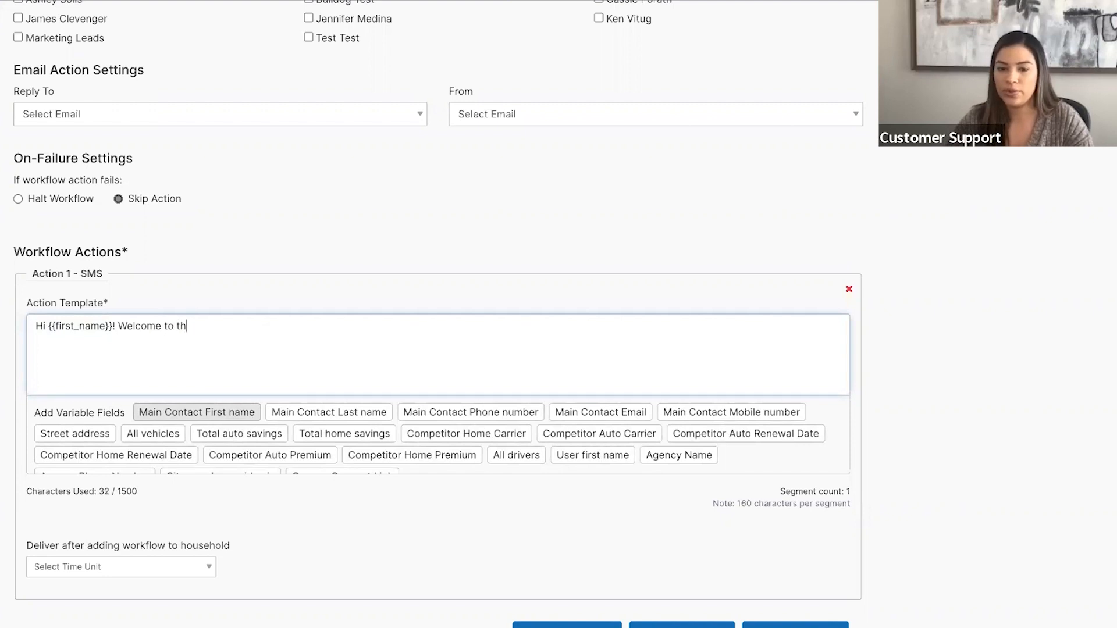
text(e Ward )
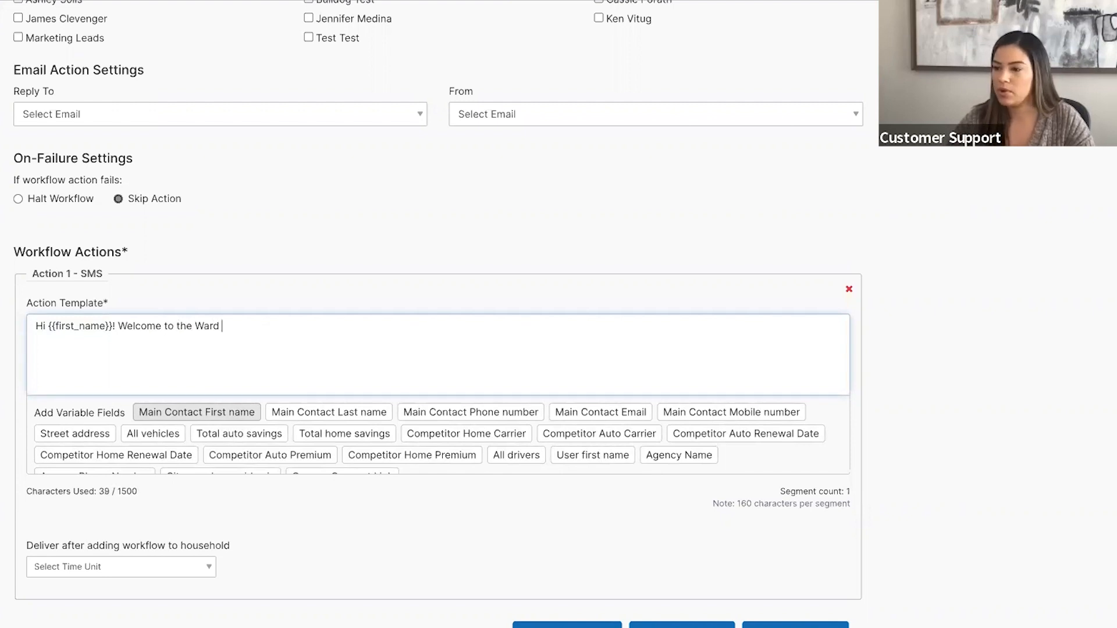
text(Agency!)
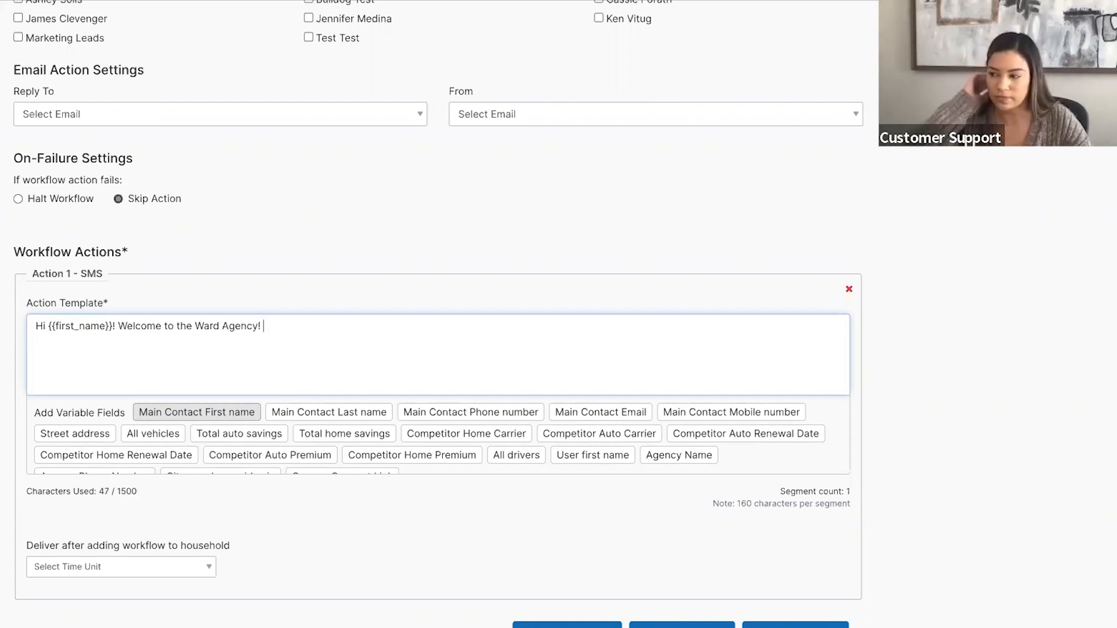
Step: Set the Action 1 SMS to deliver 1 day after the workflow is added to the household
scroll(244, 549, down, 1)
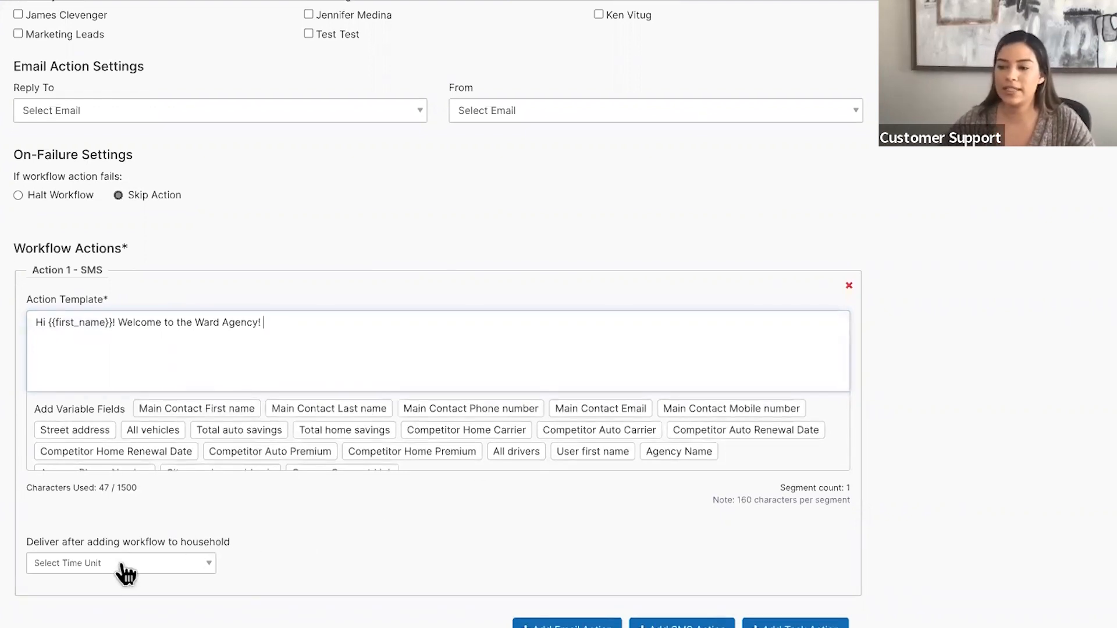
scroll(109, 572, up, 1)
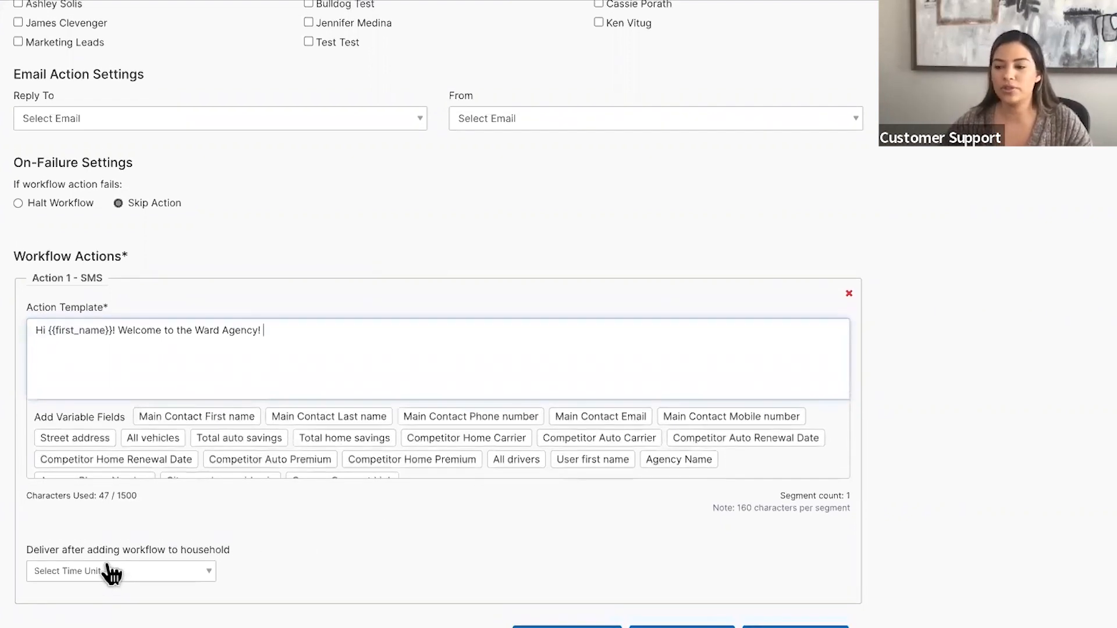
scroll(108, 565, down, 1)
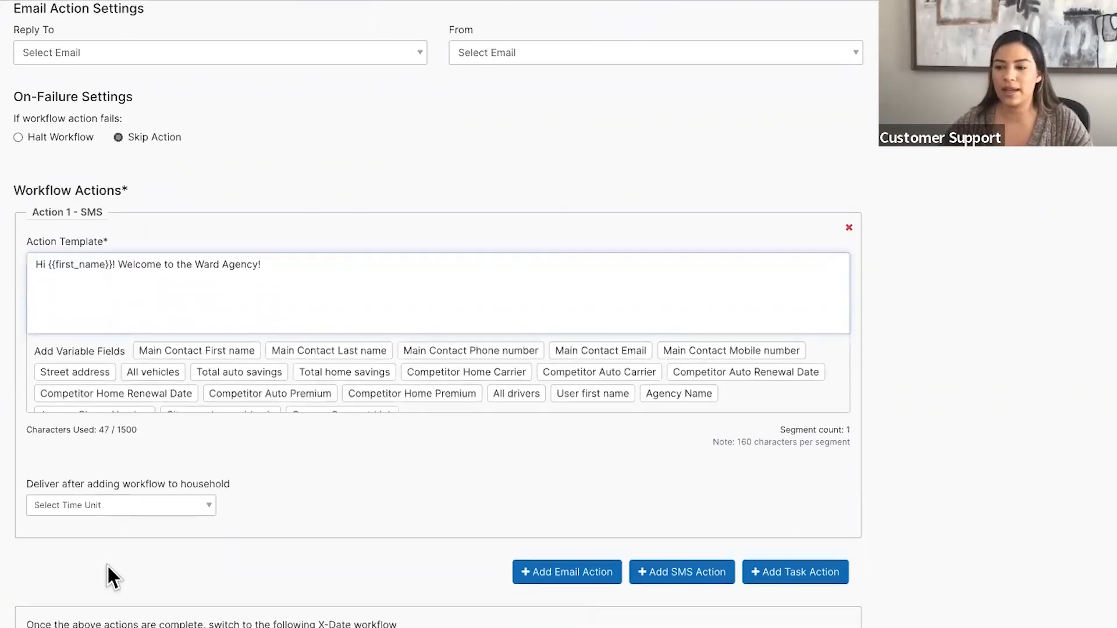
click(123, 520)
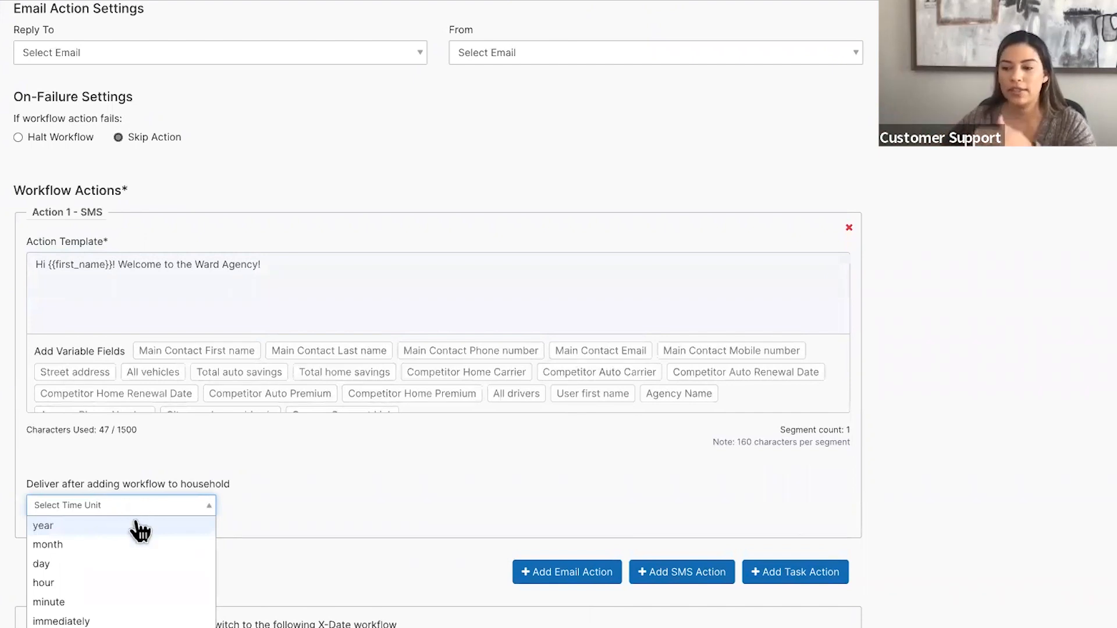
click(120, 564)
click(182, 501)
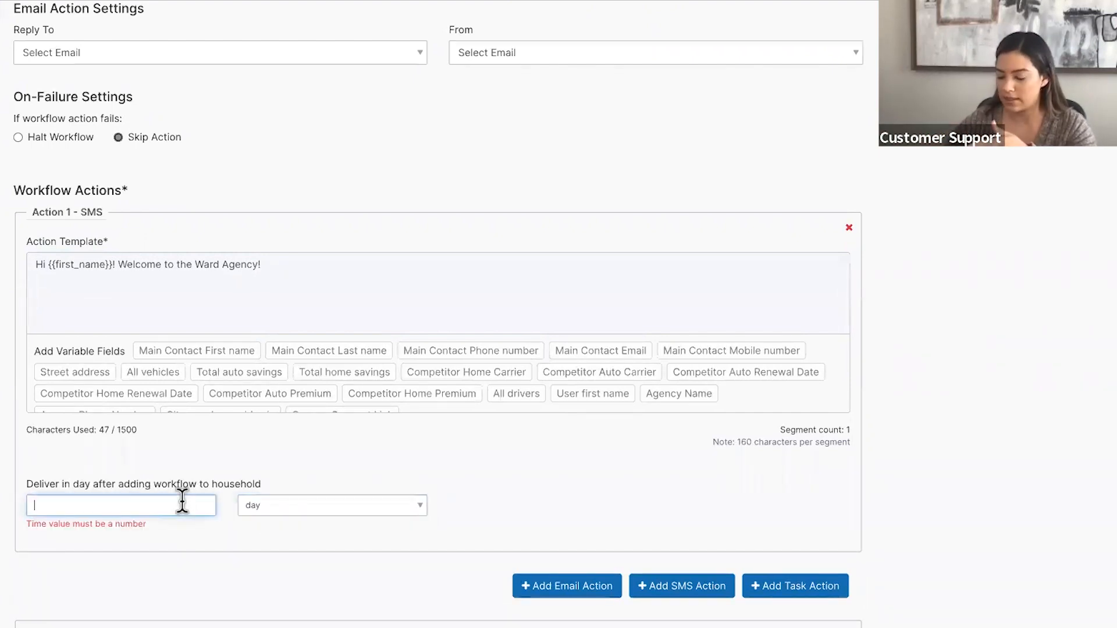
text(1)
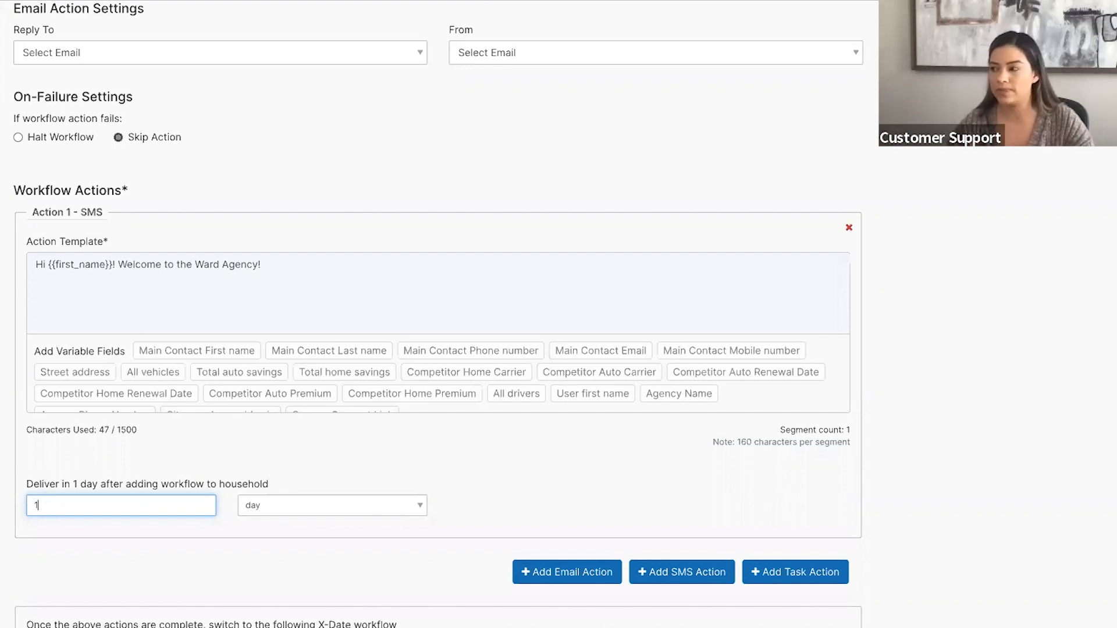
Step: Change the delivery delay of the Action 1 SMS to 3 days
key(BackSpace)
text(3)
scroll(1083, 511, up, 5)
scroll(1077, 512, down, 6)
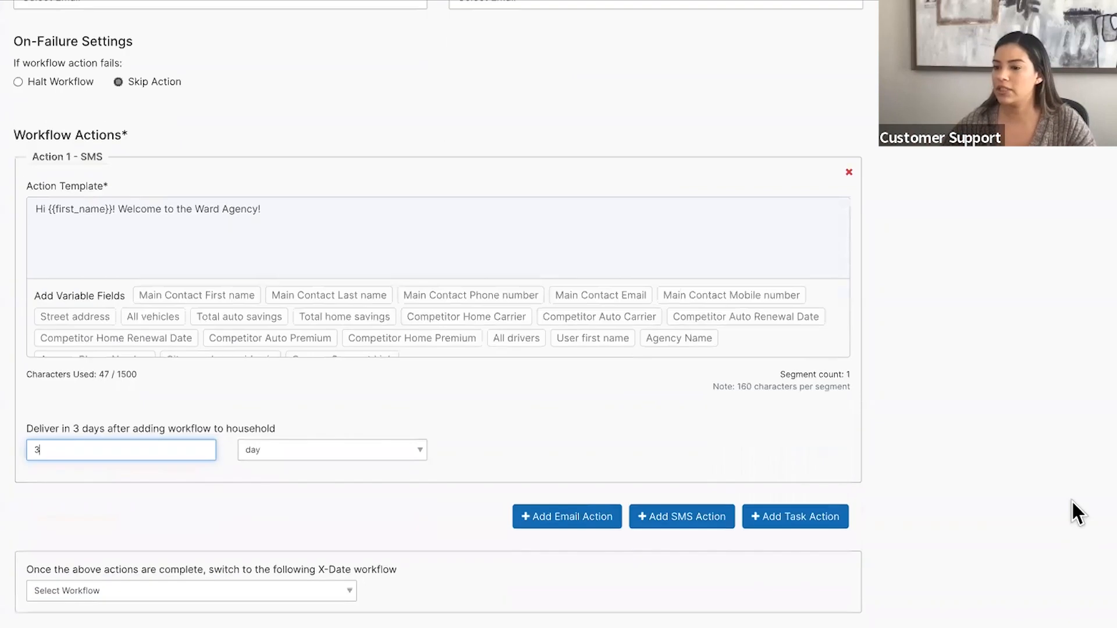
Step: Add an email action as Action 2, directly after the welcome SMS, leaving its template blank
click(575, 524)
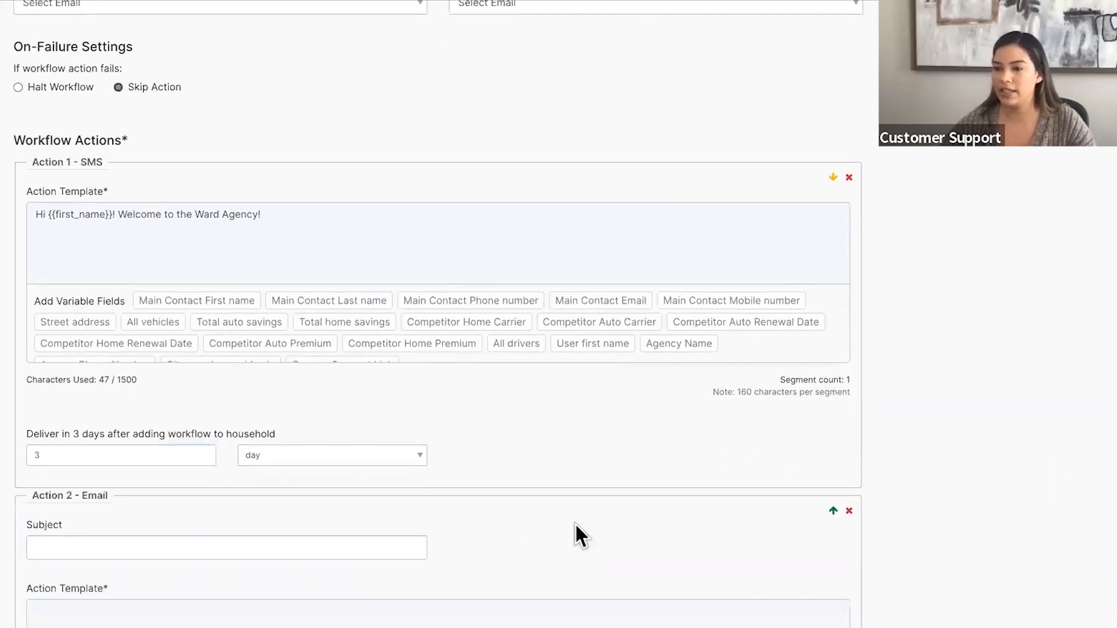
scroll(479, 517, down, 4)
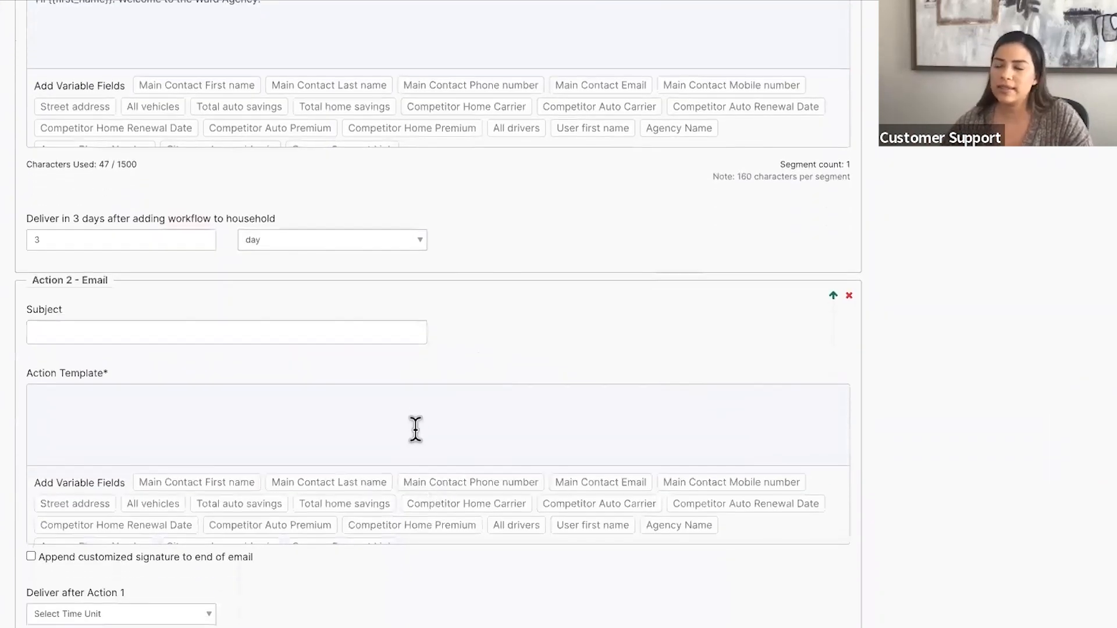
click(418, 415)
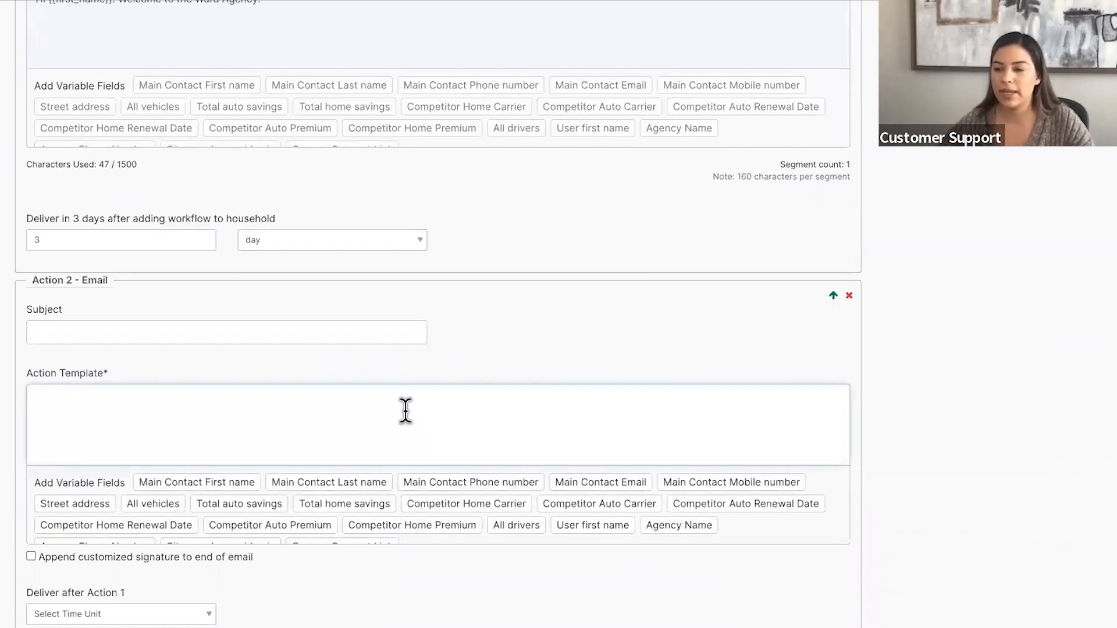
scroll(406, 411, down, 1)
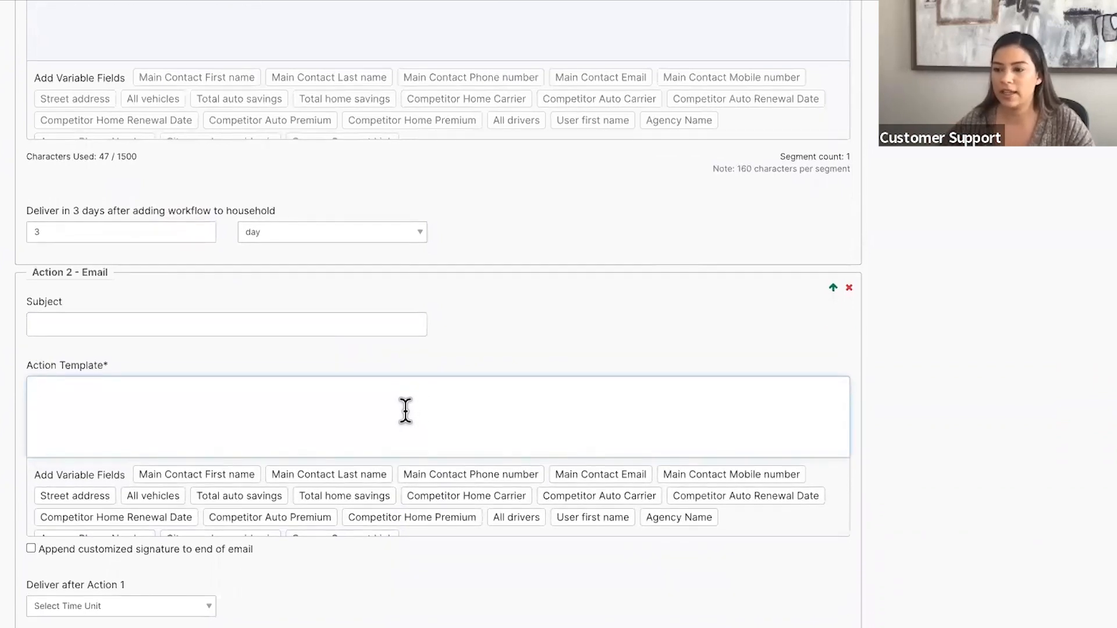
Step: Set the Action 2 email to deliver 6 minutes after Action 1
click(175, 608)
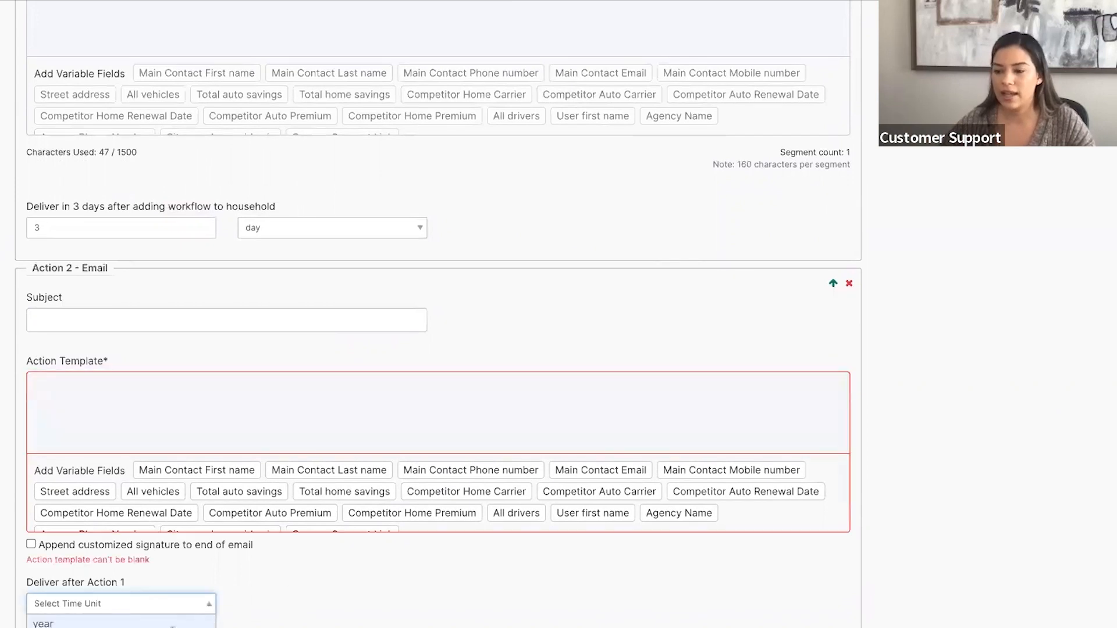
scroll(186, 623, down, 1)
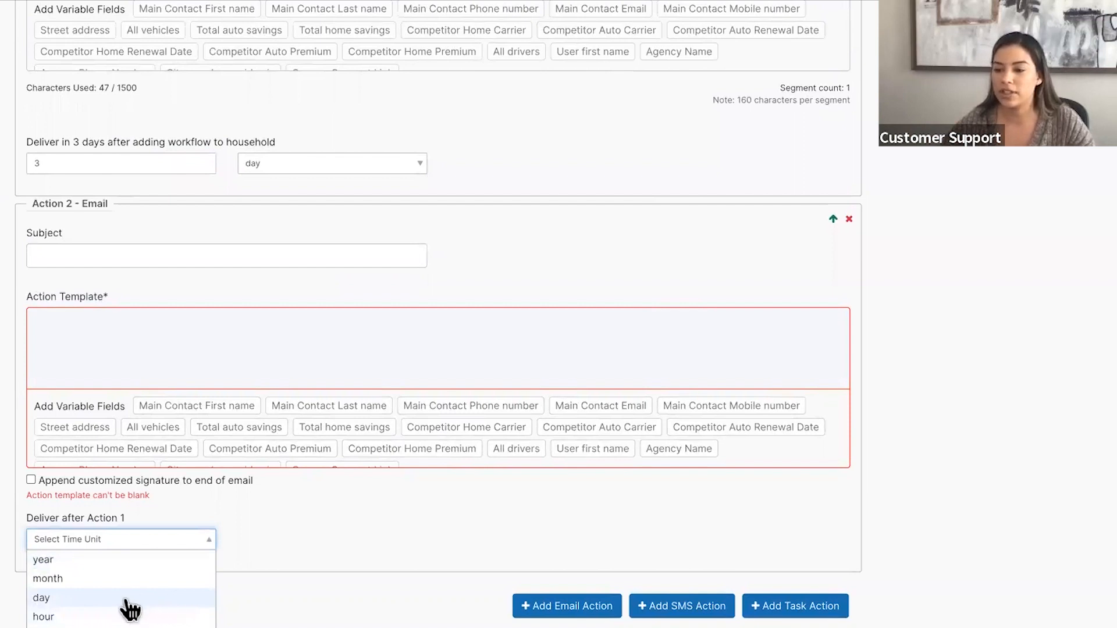
click(127, 627)
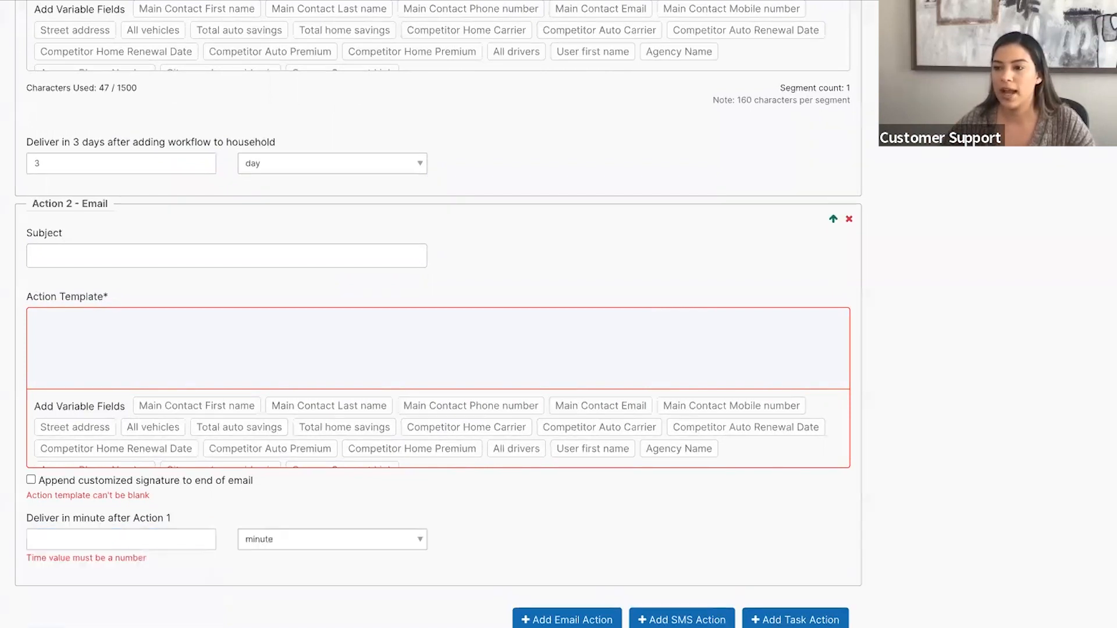
click(158, 538)
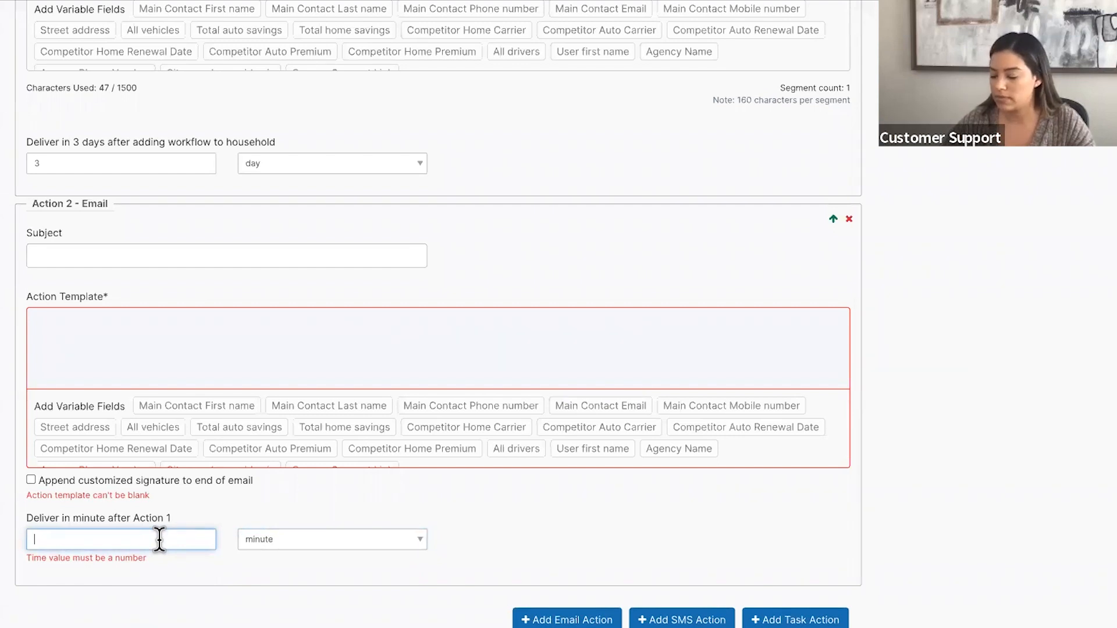
text(6)
click(665, 494)
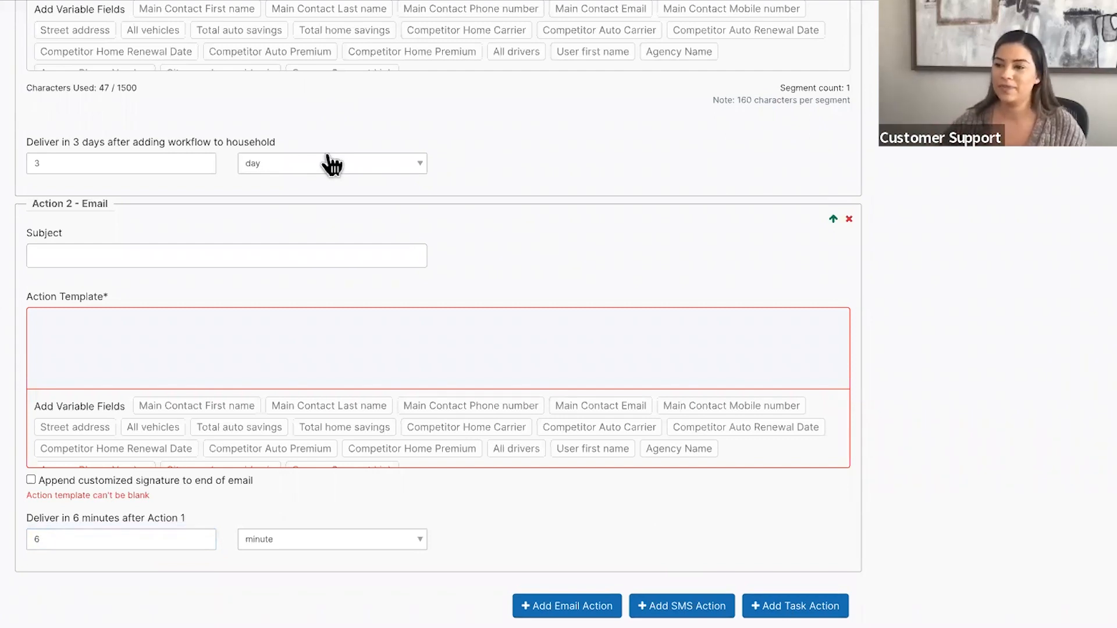
Step: Add a task action as Action 3 with the description "Make sure all documents are signed"
scroll(915, 271, up, 1)
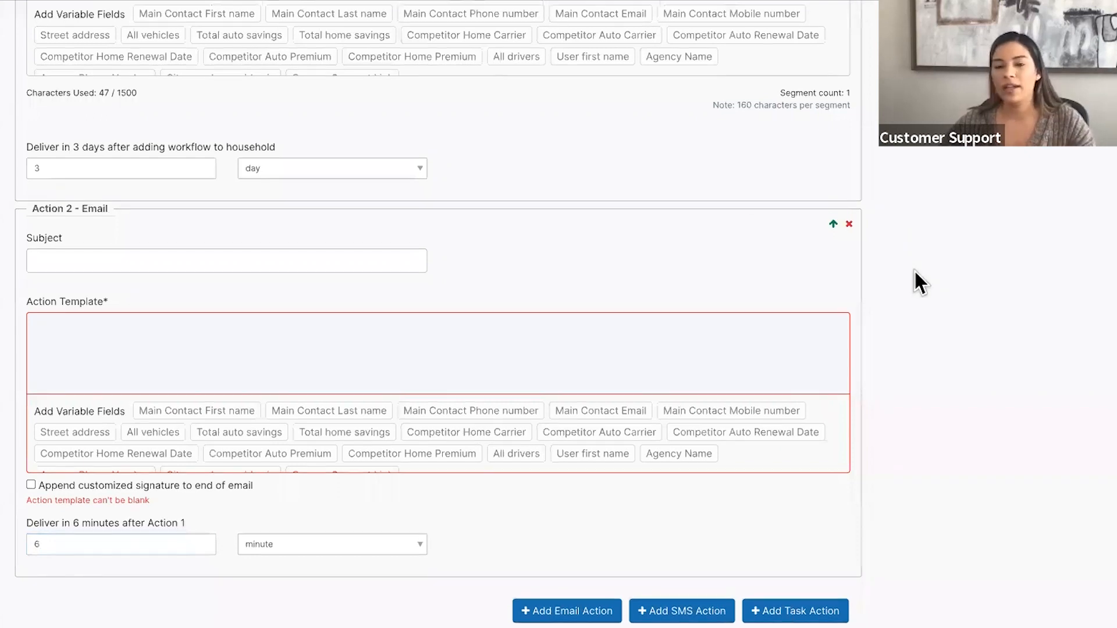
scroll(923, 334, down, 2)
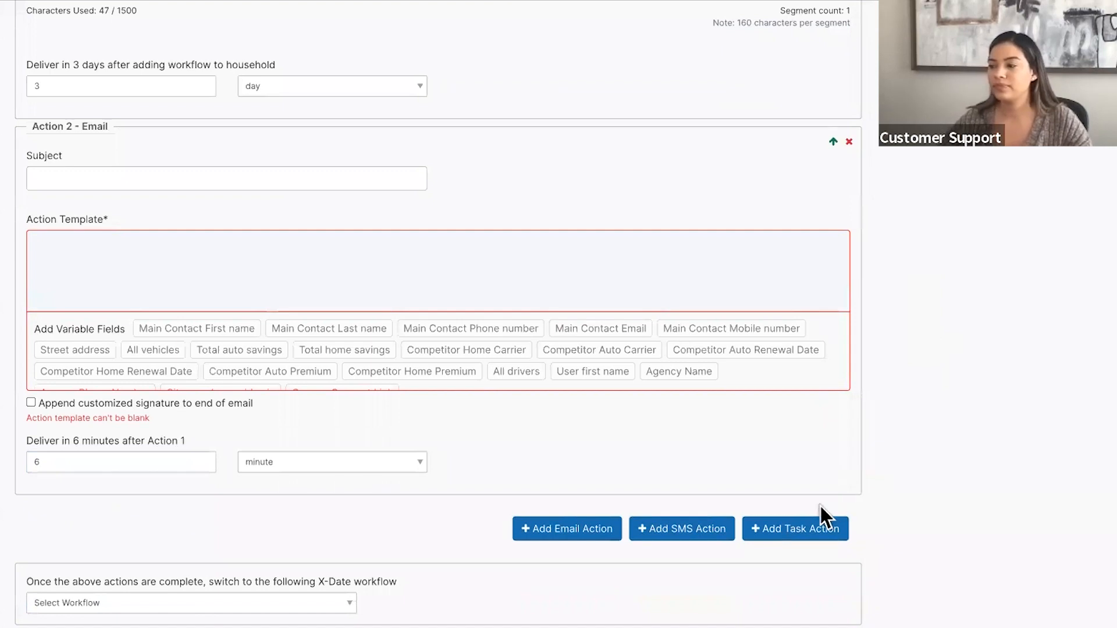
click(801, 541)
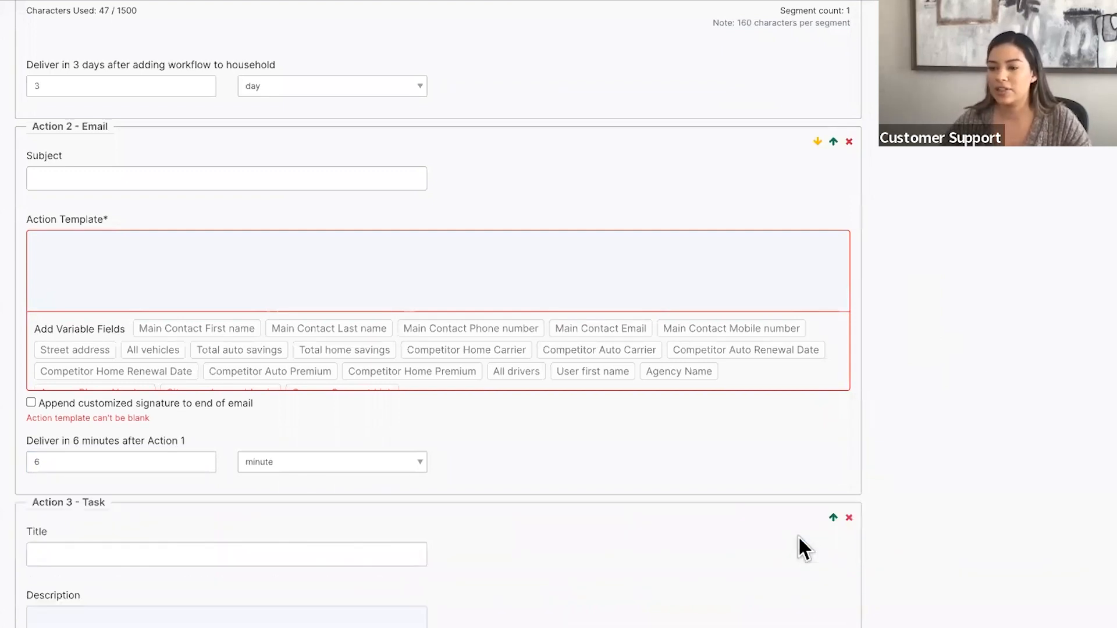
scroll(797, 547, down, 1)
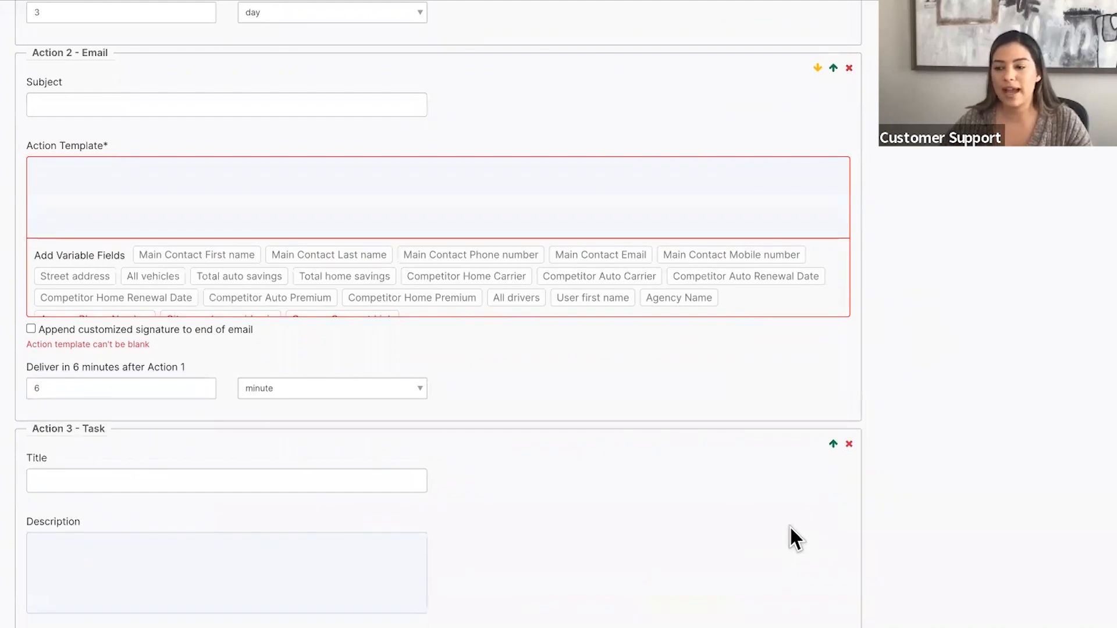
scroll(785, 530, down, 1)
click(381, 523)
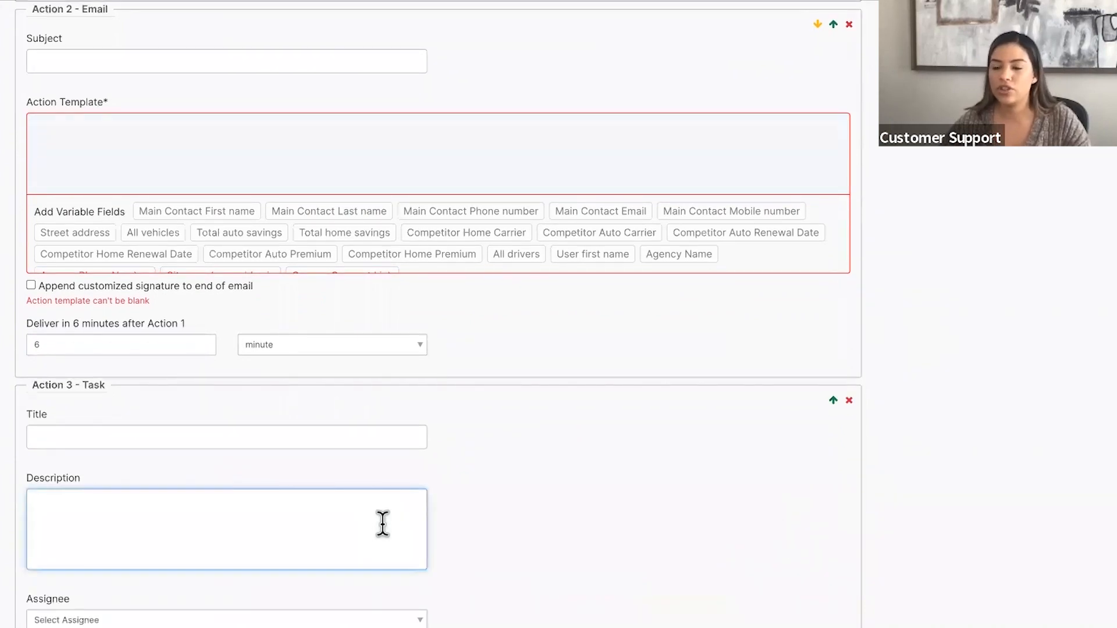
text(Make sure all documents are signed)
Step: Title the Action 3 task "Signed Docs"
click(180, 438)
text(Doc)
key(BackSpace)
key(BackSpace)
key(BackSpace)
text(Signed DOc)
key(BackSpace)
key(BackSpace)
text(ocs)
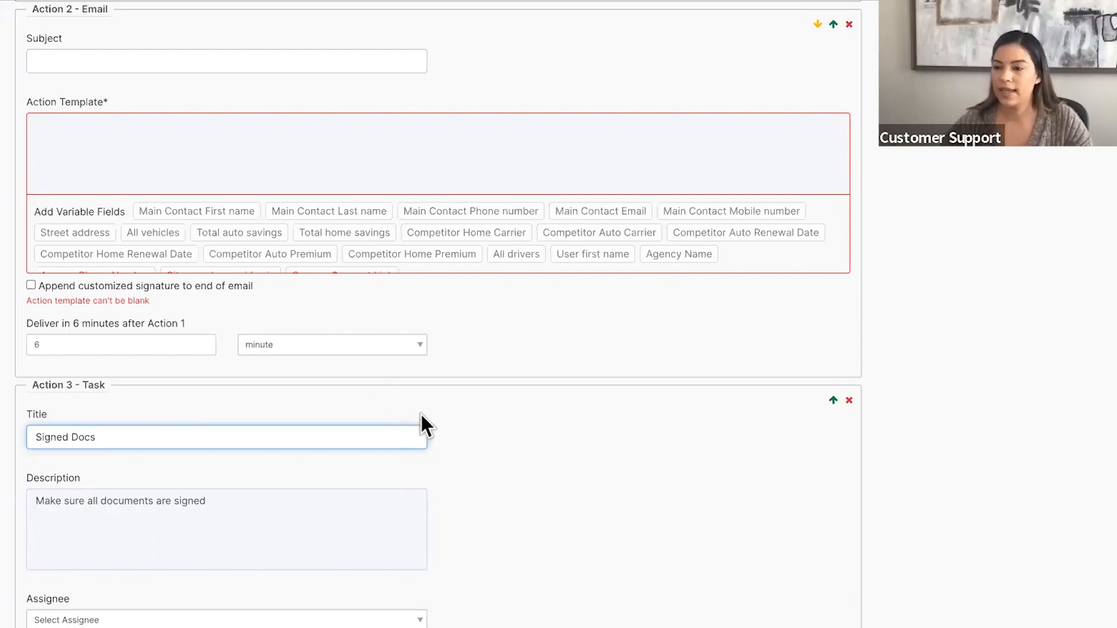
Step: Assign the Signed Docs task to the fourth listed assignee and make it due 1 day after Action 2
scroll(420, 413, down, 2)
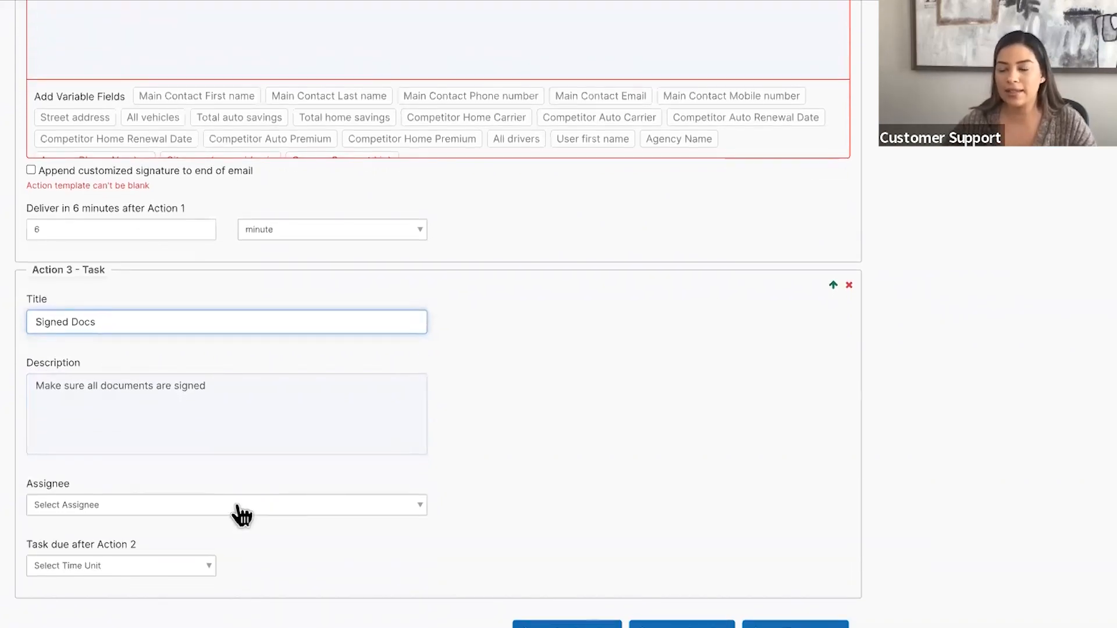
click(241, 514)
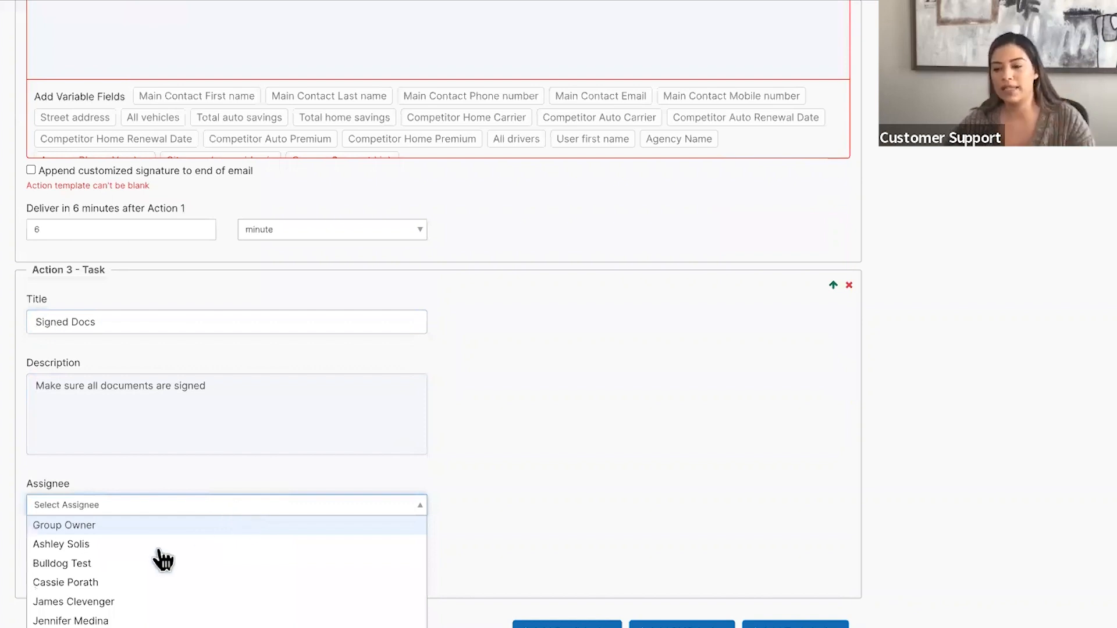
click(105, 581)
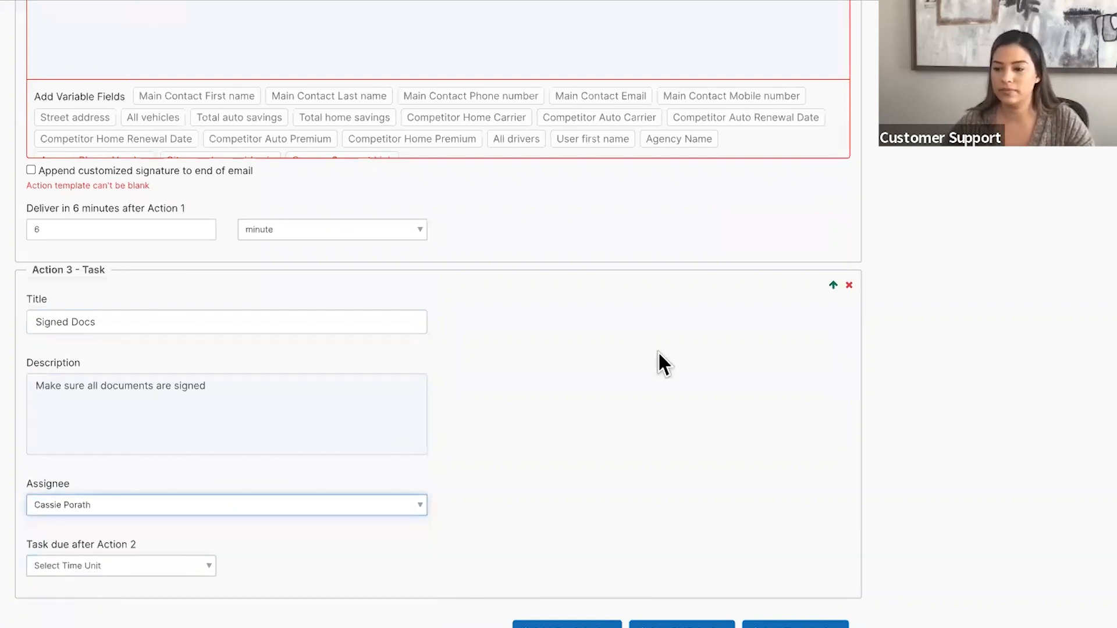
click(164, 567)
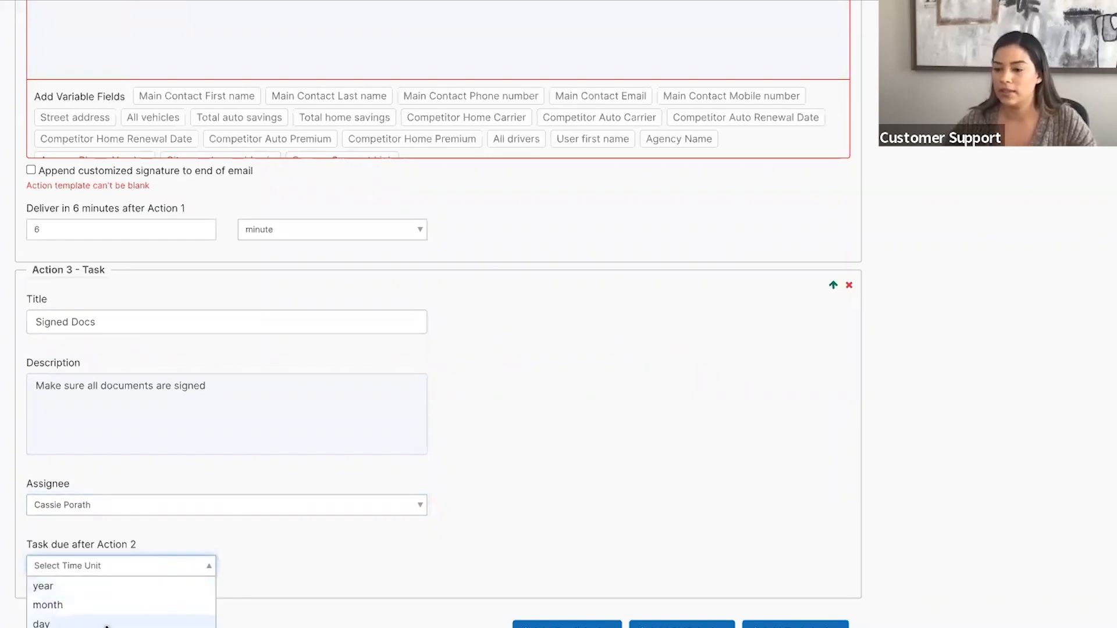
click(128, 624)
click(124, 565)
text(1)
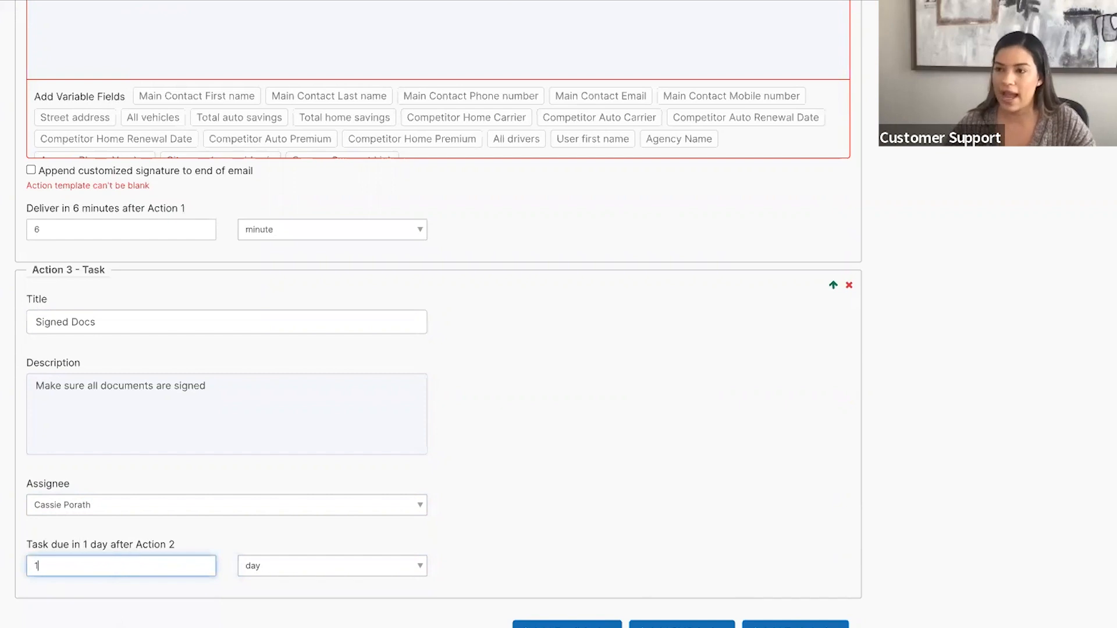
click(675, 366)
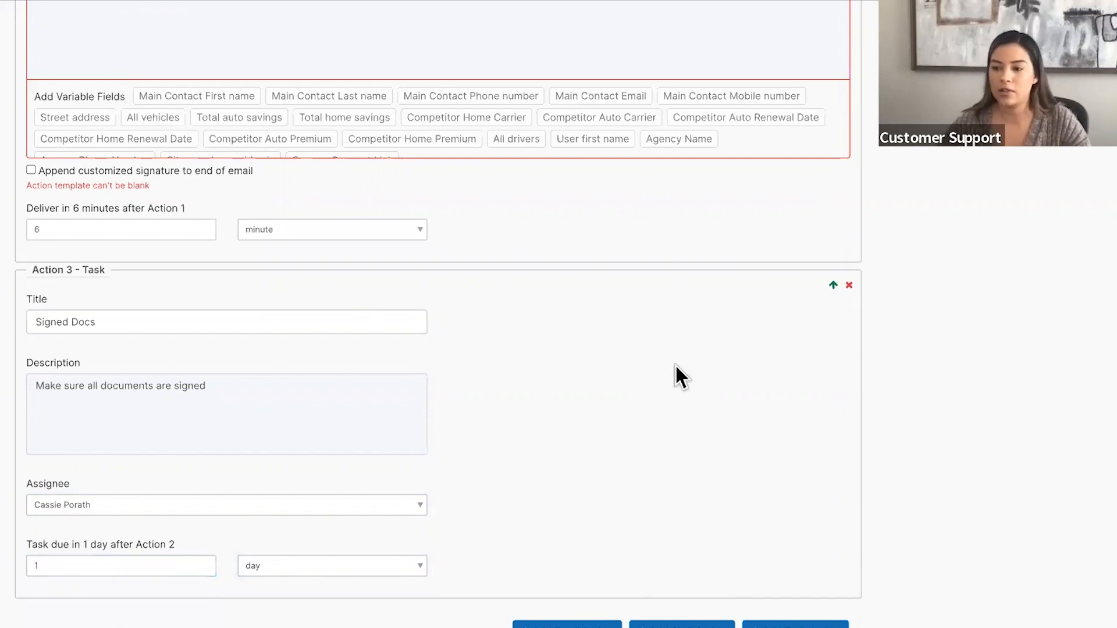
Step: Review the workflow's hours of availability and the holiday dates on which workflow actions should not be sent
scroll(675, 366, down, 1)
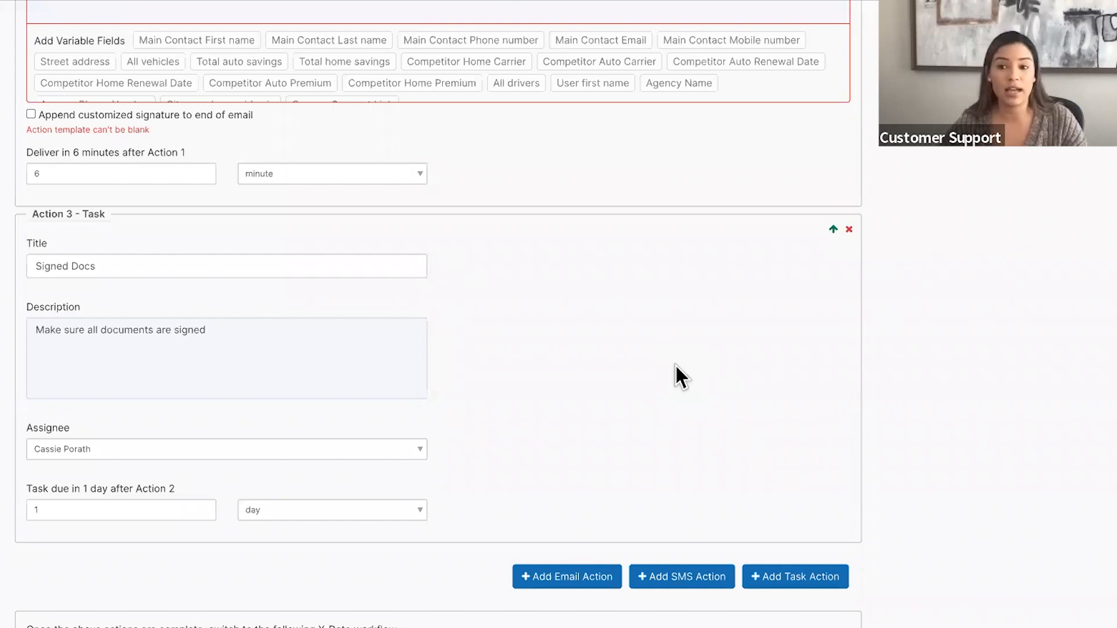
scroll(676, 367, down, 1)
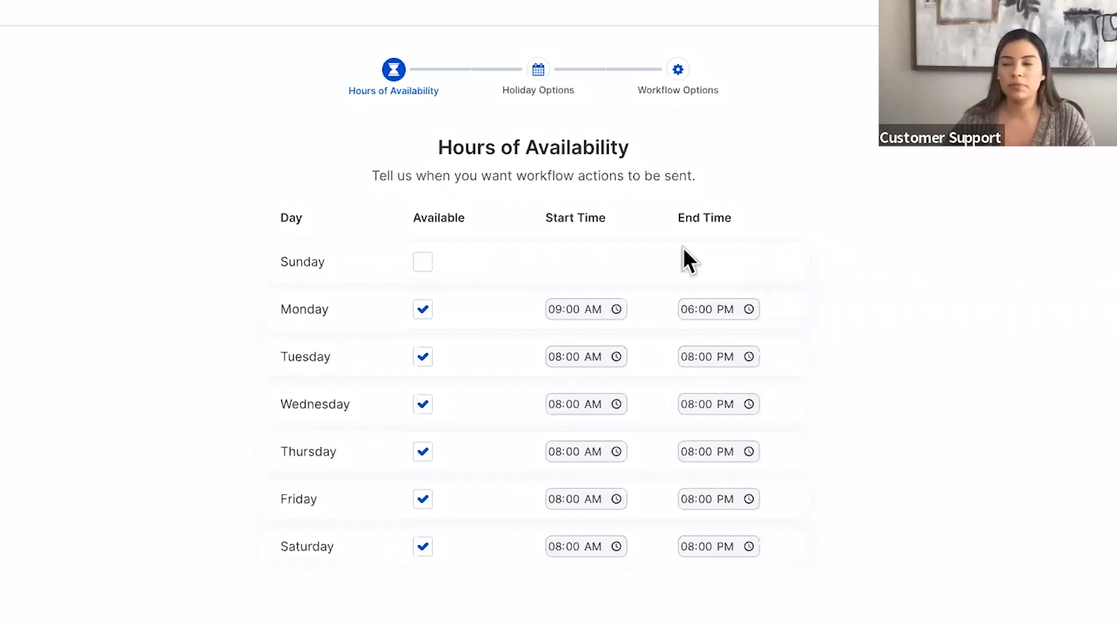
click(535, 88)
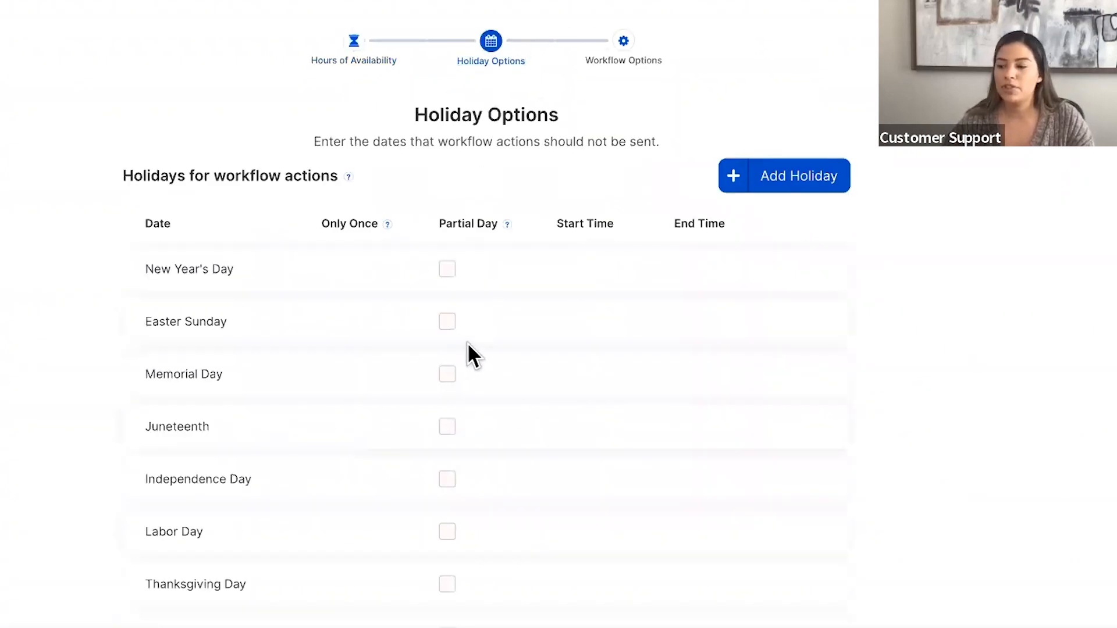
scroll(468, 347, down, 1)
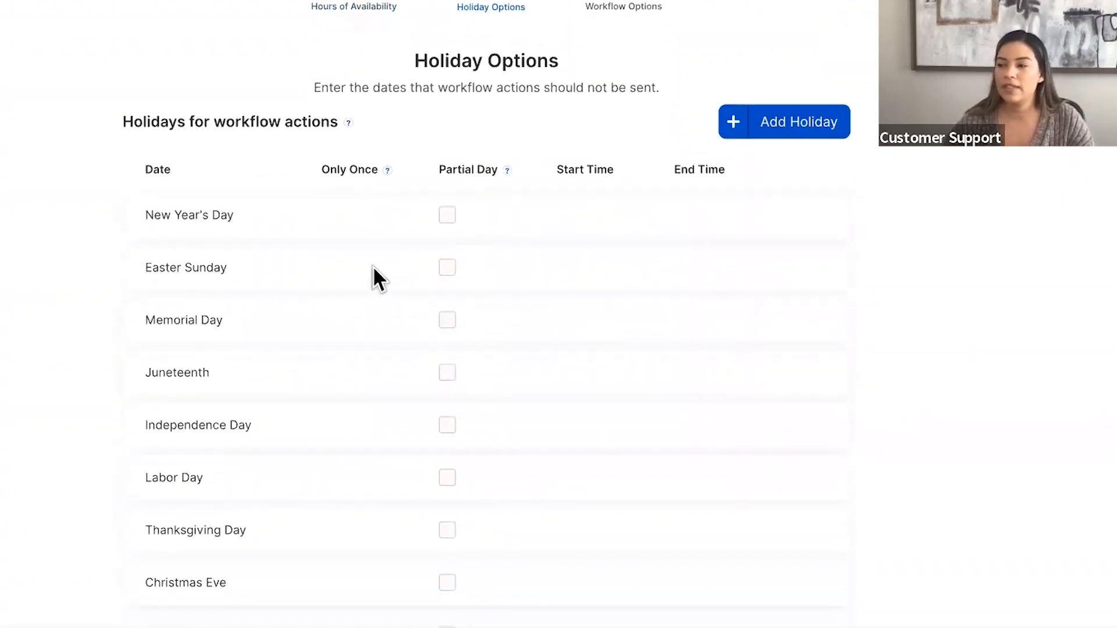
scroll(370, 311, down, 2)
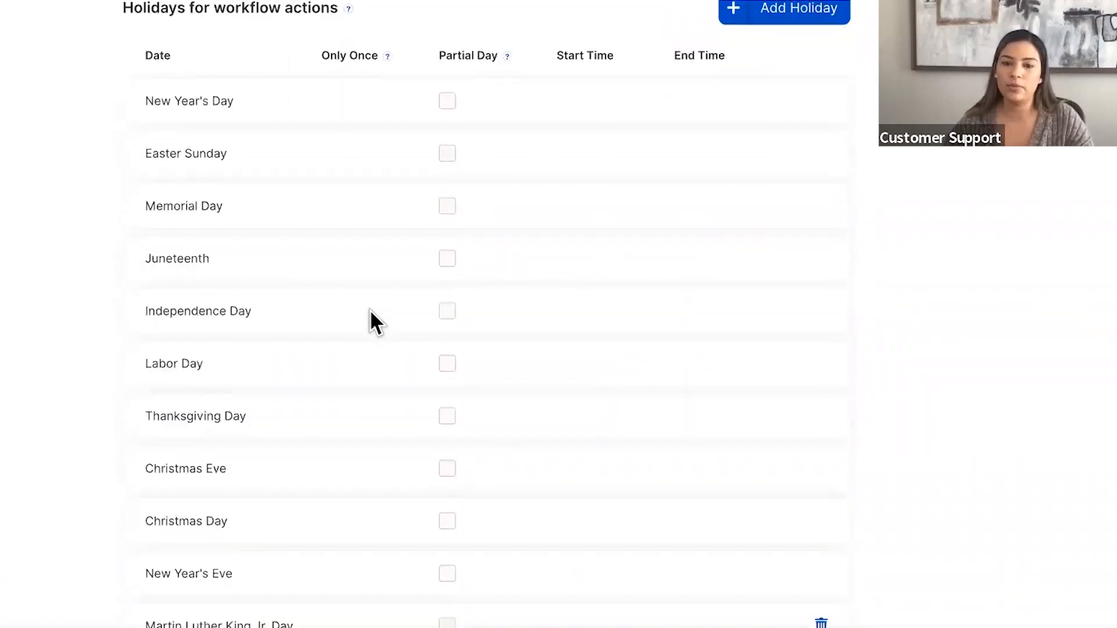
scroll(371, 312, down, 1)
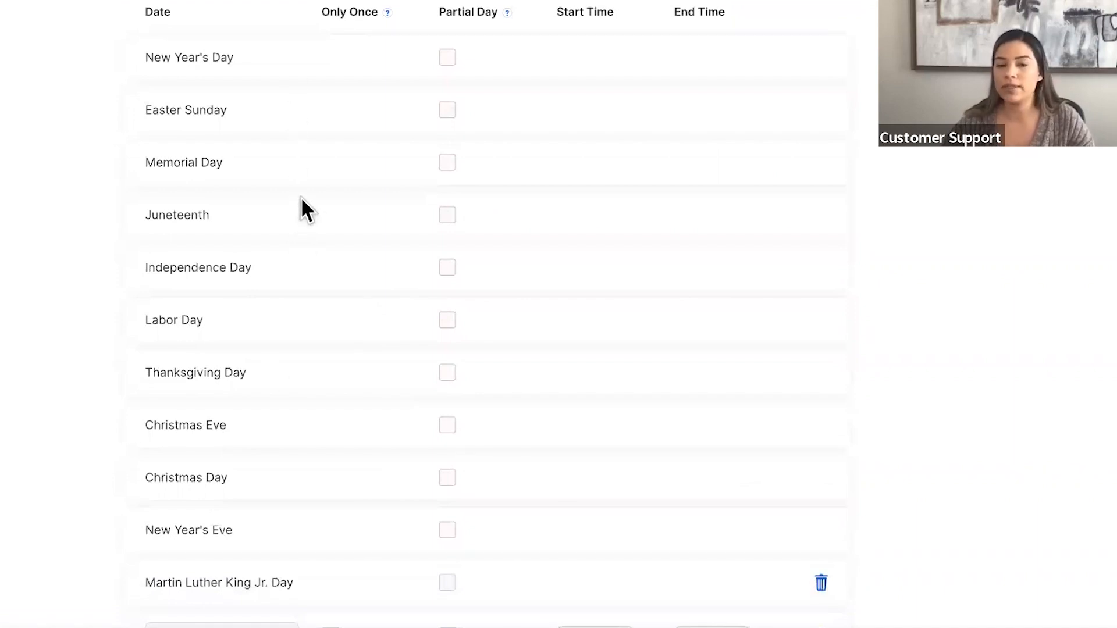
scroll(300, 198, up, 1)
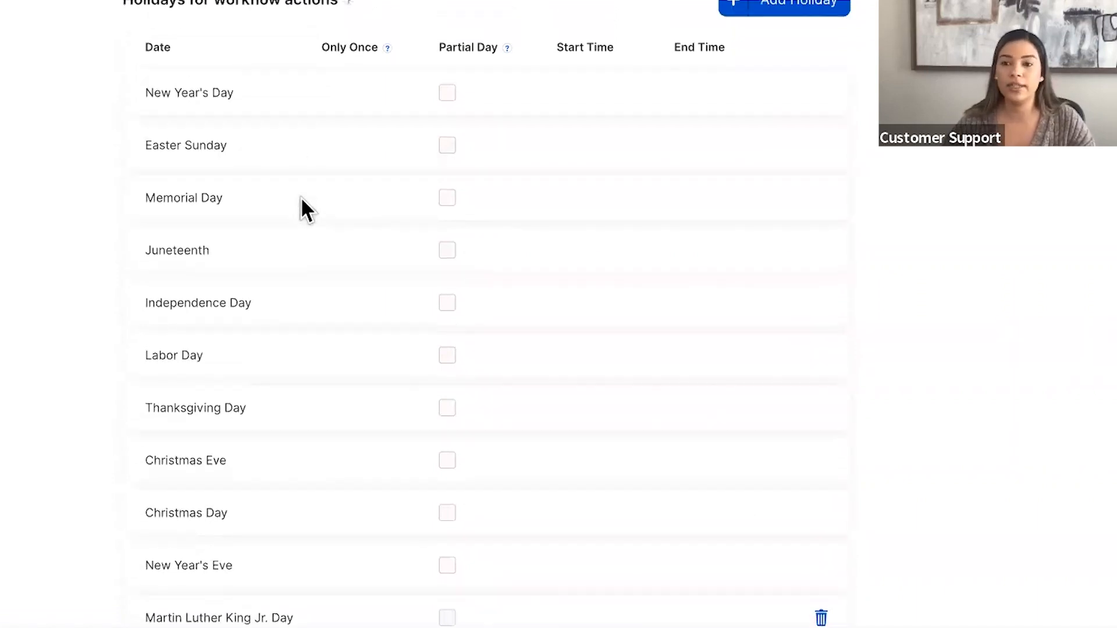
Step: Add Valentine's Day to the holidays on which workflow actions are not sent
scroll(795, 53, up, 1)
click(798, 60)
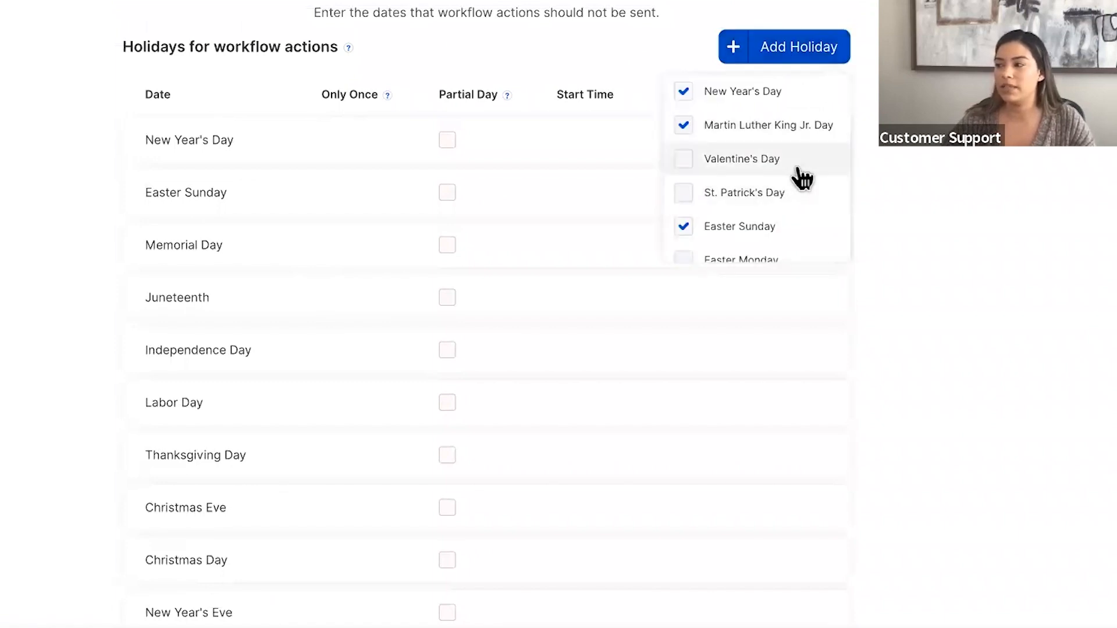
click(686, 163)
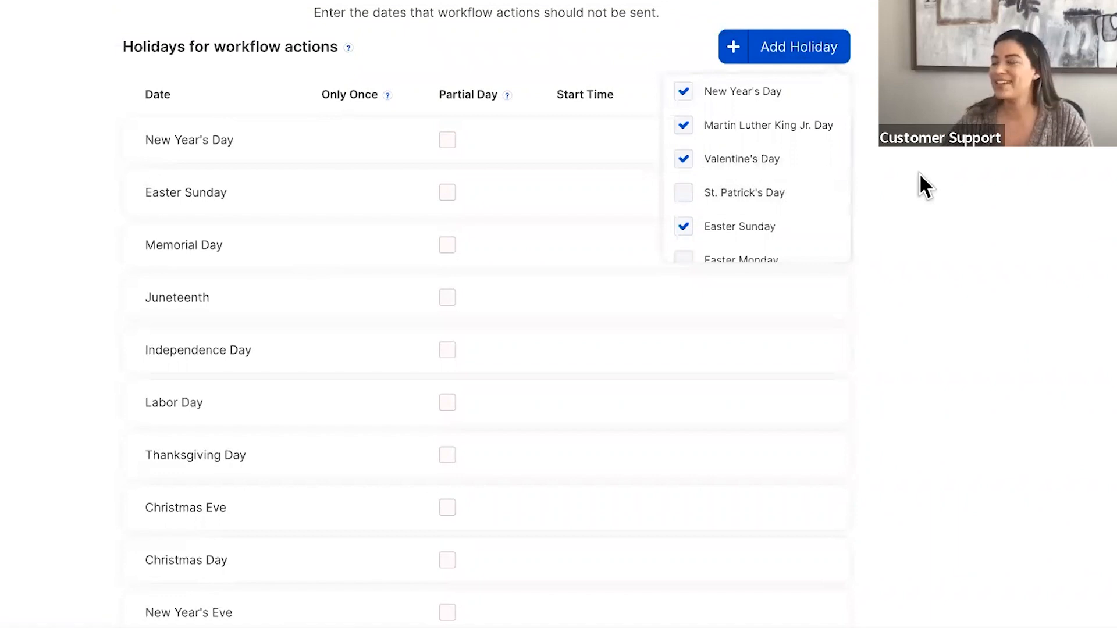
click(888, 179)
Step: Remove Martin Luther King Jr. Day and Valentine's Day from the workflow action holidays
scroll(887, 179, down, 4)
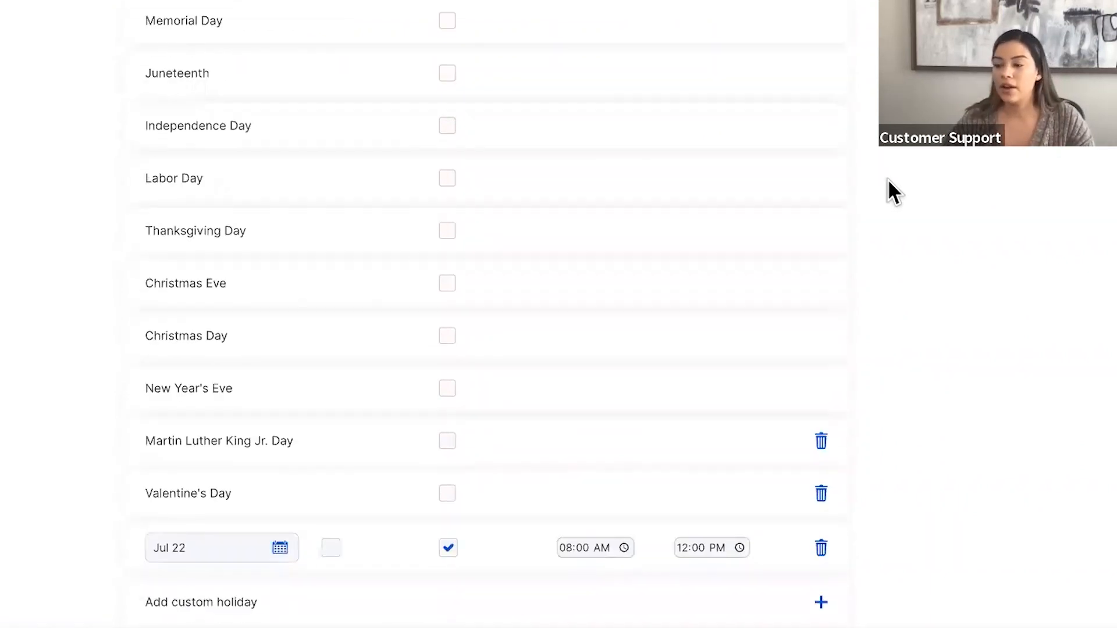
click(821, 441)
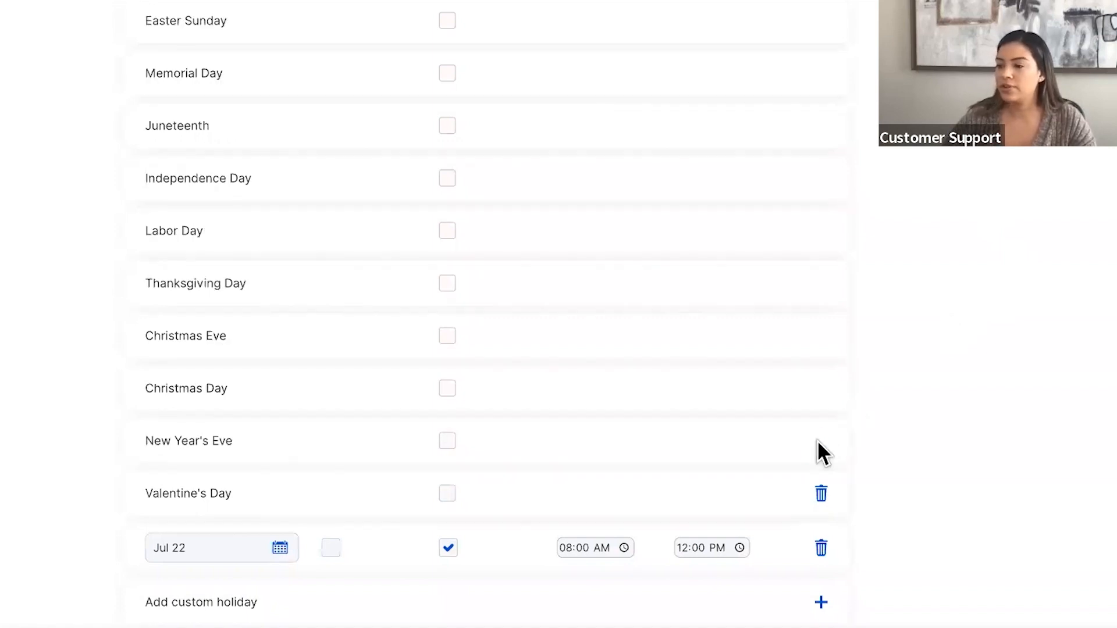
click(820, 495)
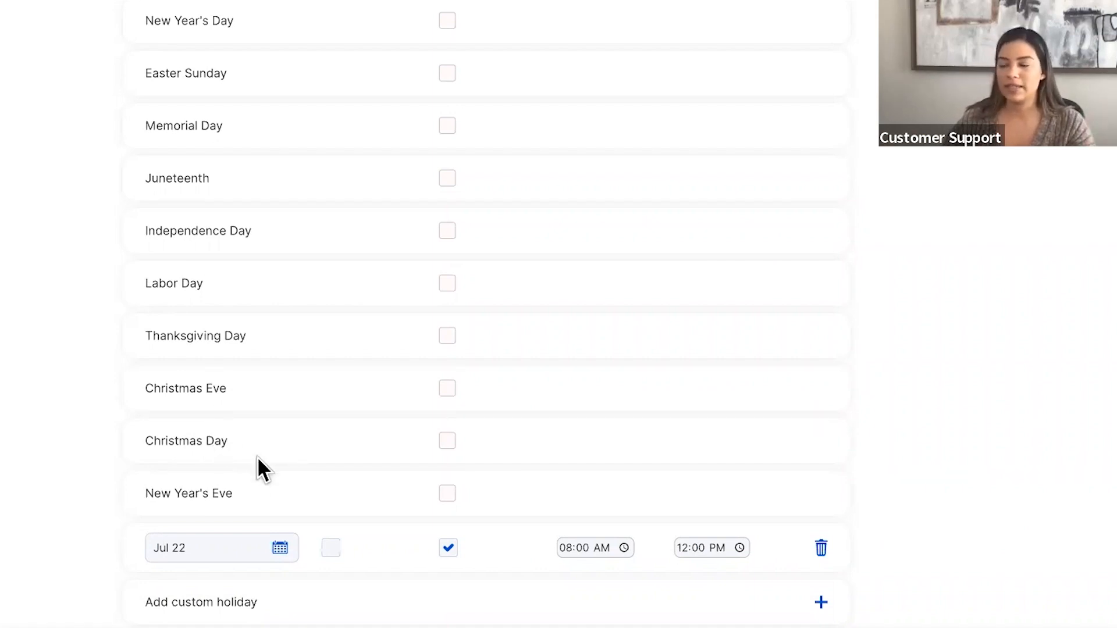
Step: Check the date of the Jul 22 custom holiday and proceed to the Workflow Options stage
click(209, 547)
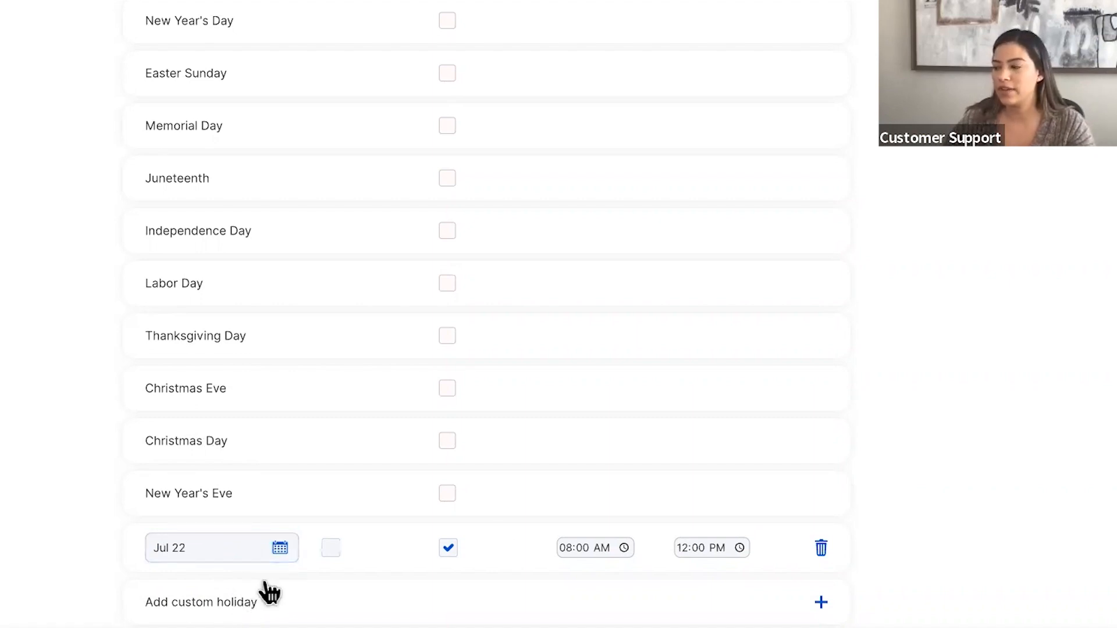
scroll(561, 481, up, 5)
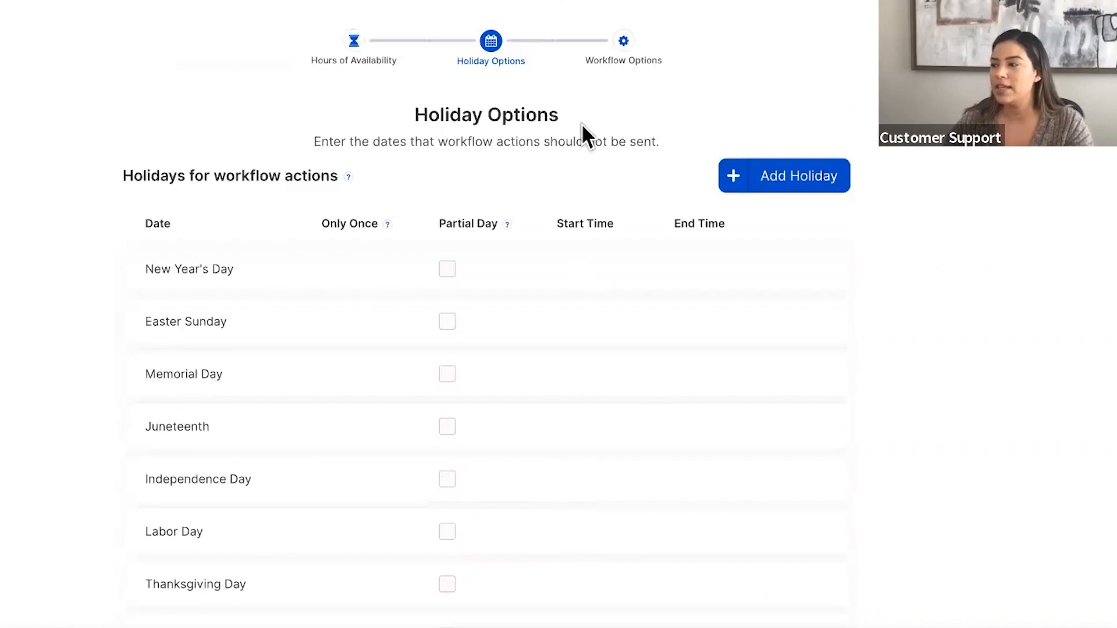
click(610, 61)
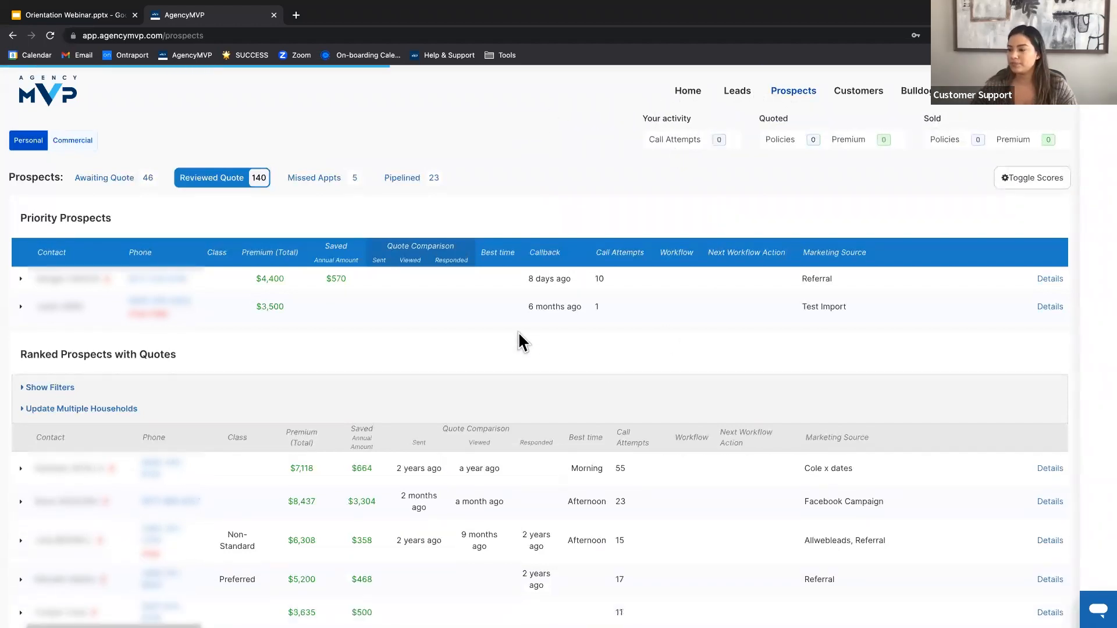
Step: Expand the first ranked prospect with quotes and view the workflows that can be assigned from its row
scroll(518, 326, down, 2)
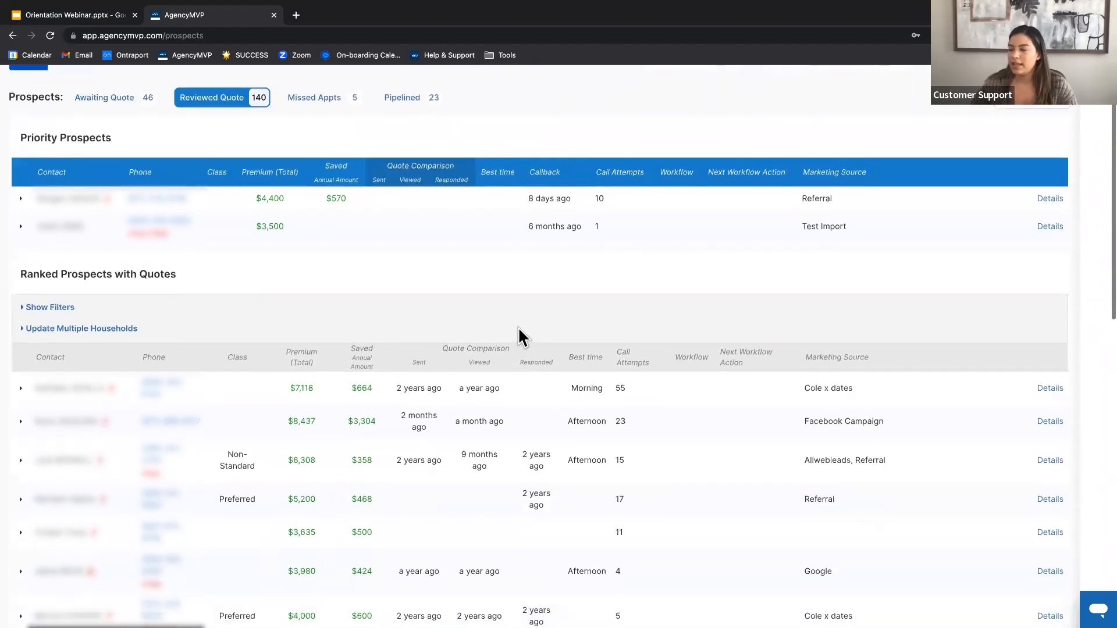
scroll(518, 326, down, 1)
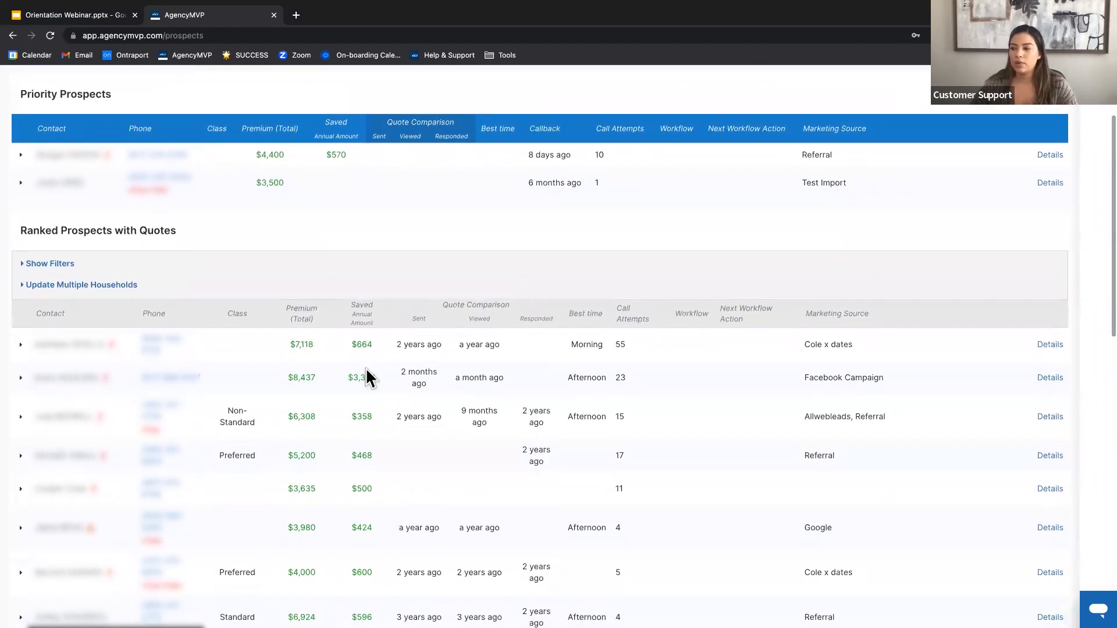
click(21, 346)
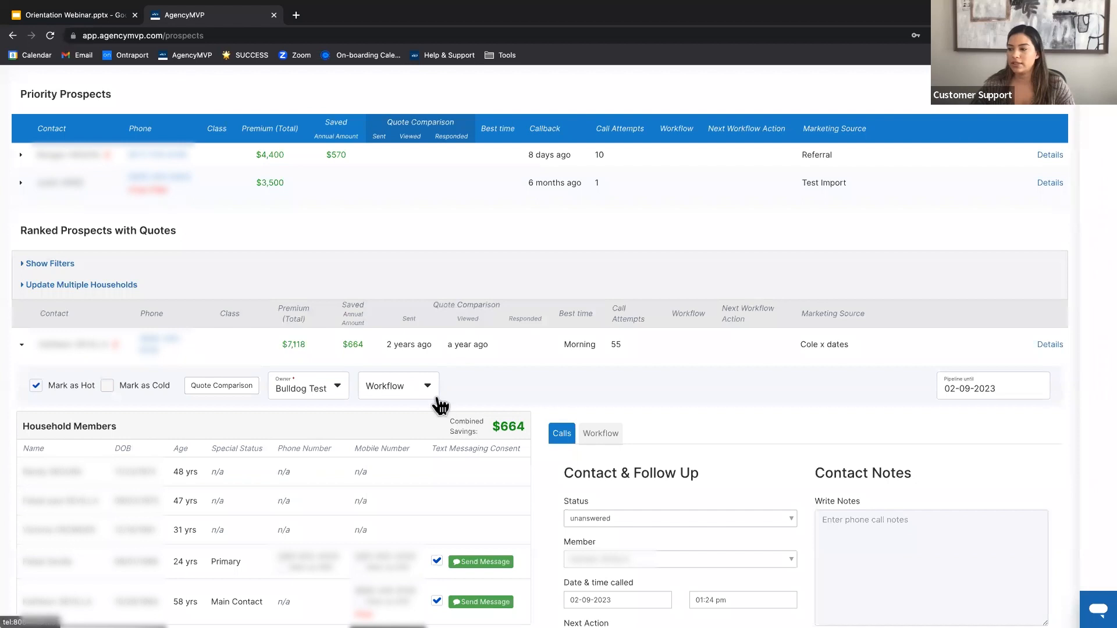
click(408, 401)
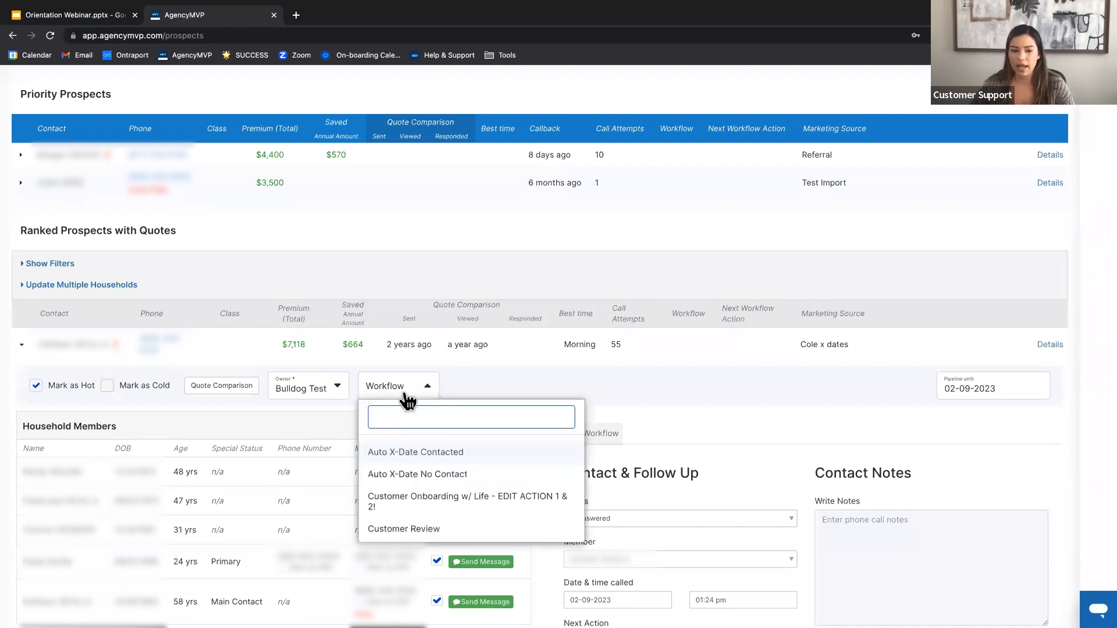
click(465, 391)
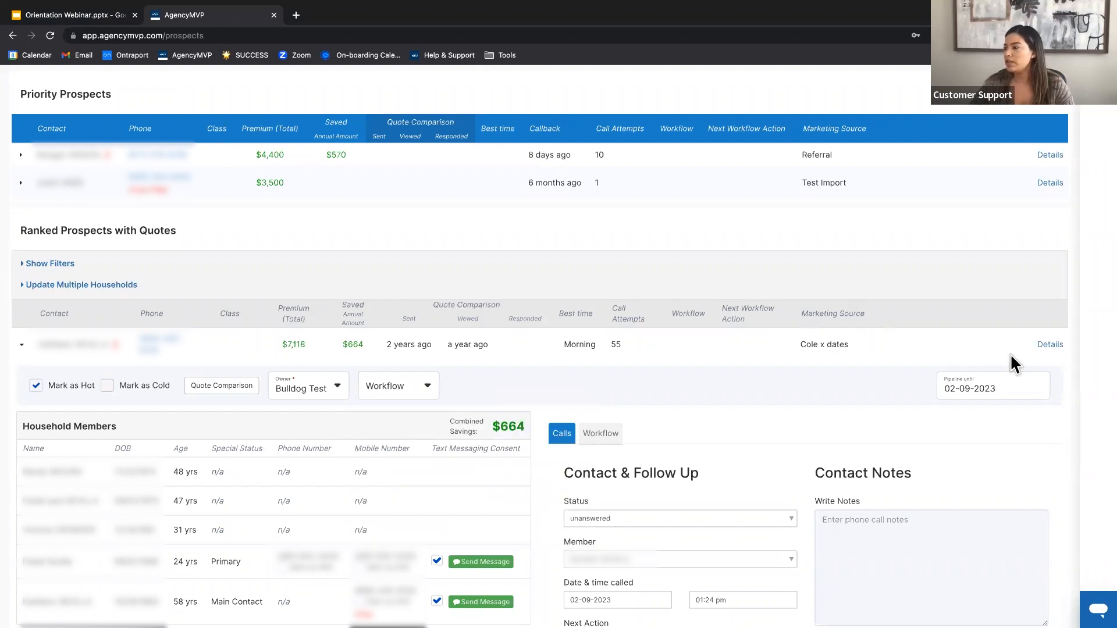
Step: Open the first ranked prospect's details, view its assignable workflows, and return to the Prospects page
click(1049, 345)
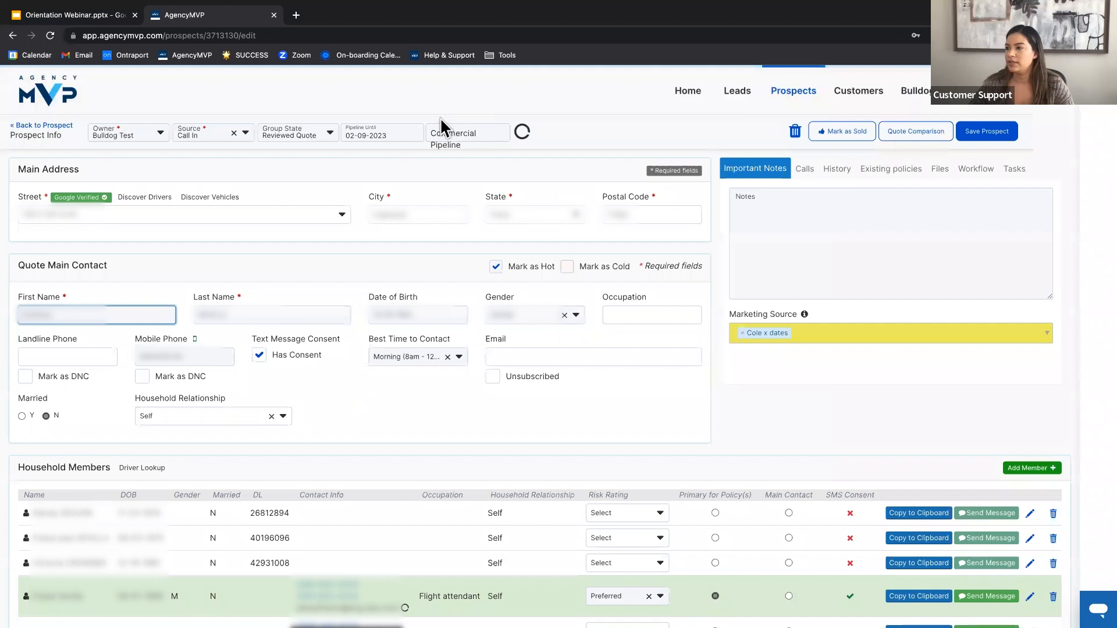
click(570, 150)
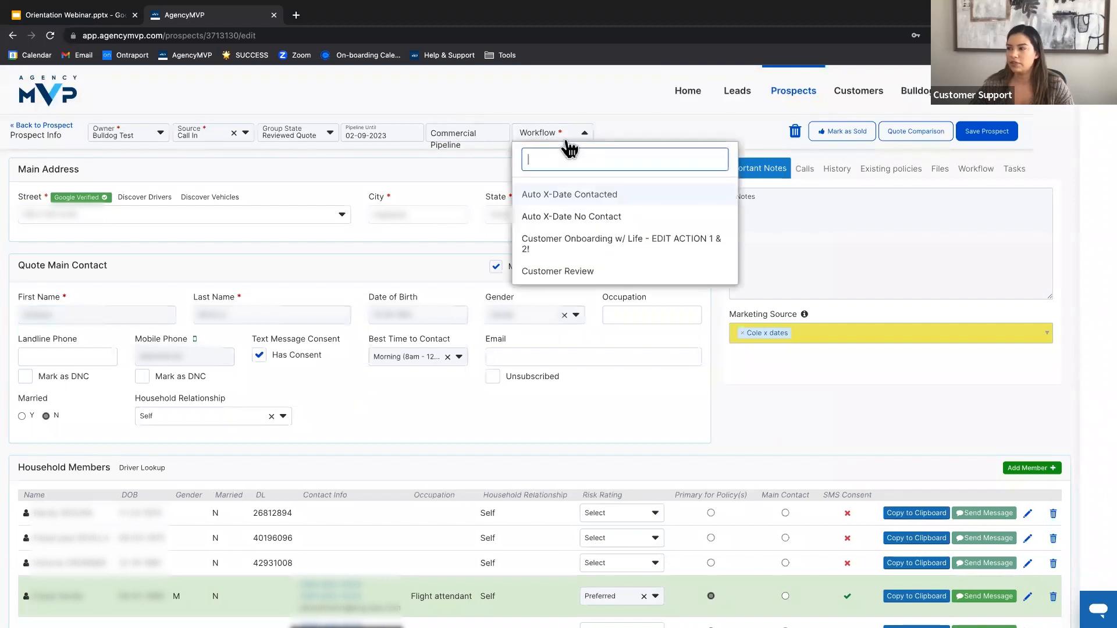
click(809, 100)
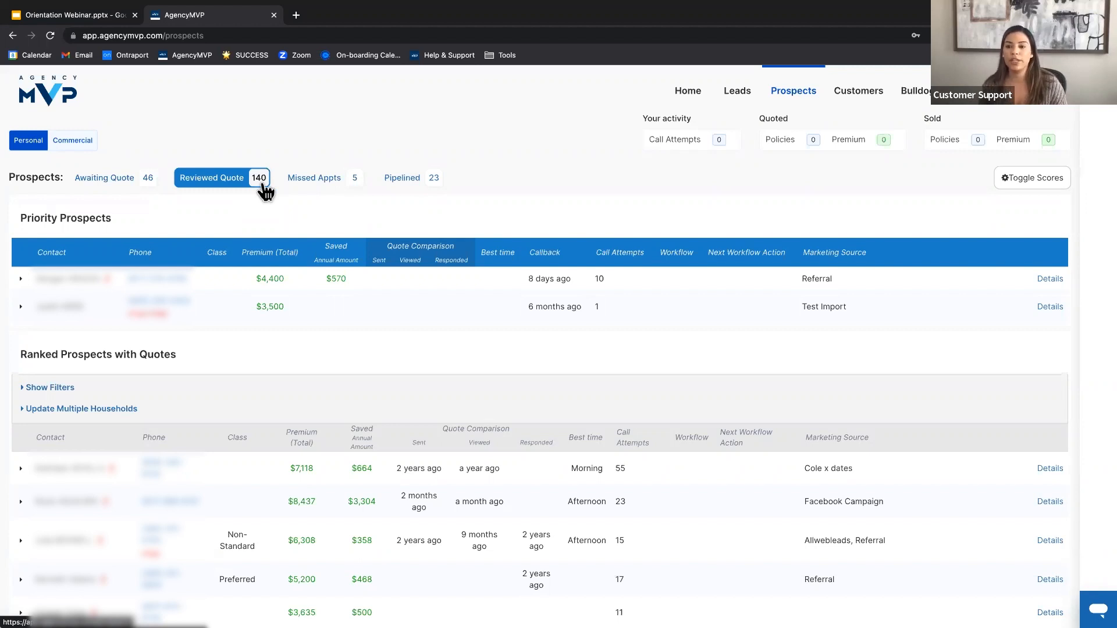
Step: Show the multiple-household update options for the ranked prospects, trying out selecting all households and clearing the selection
scroll(264, 192, down, 5)
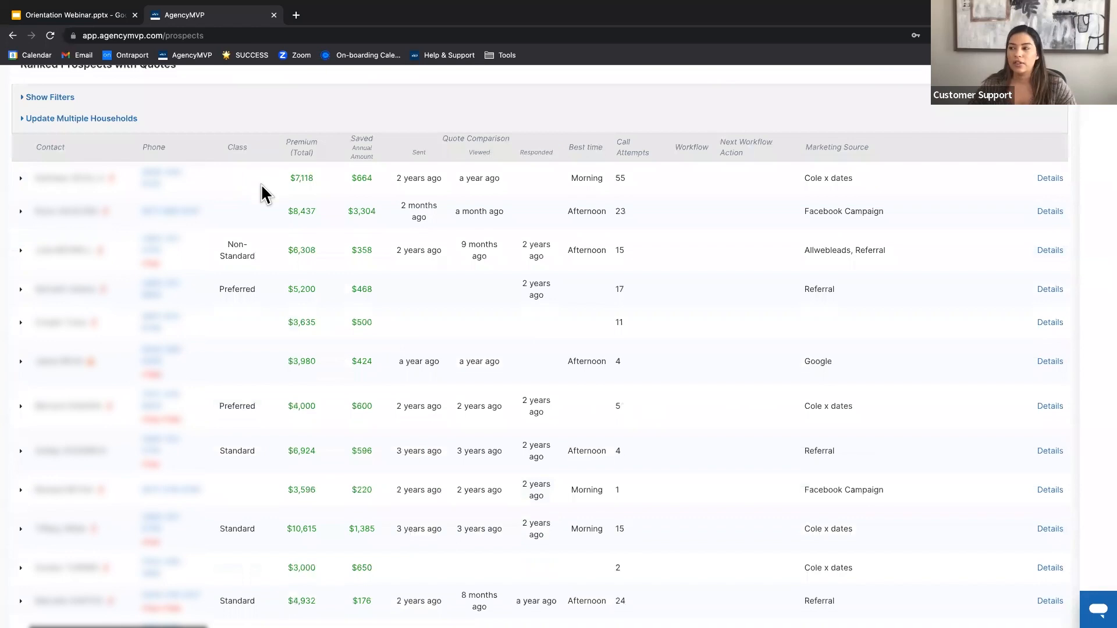
scroll(261, 183, up, 1)
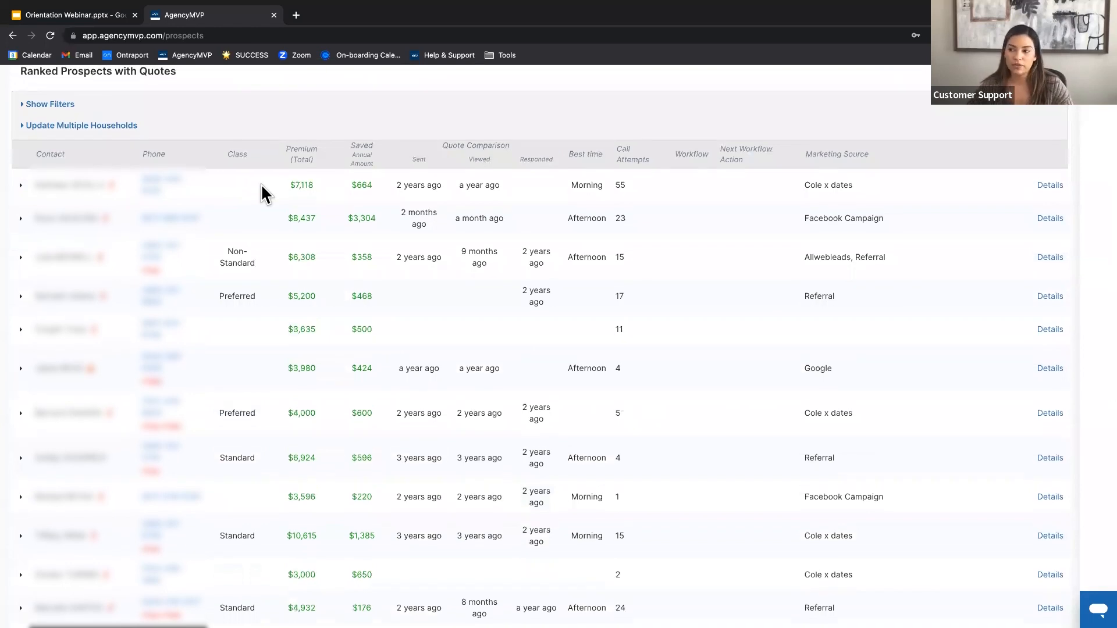
scroll(260, 183, up, 2)
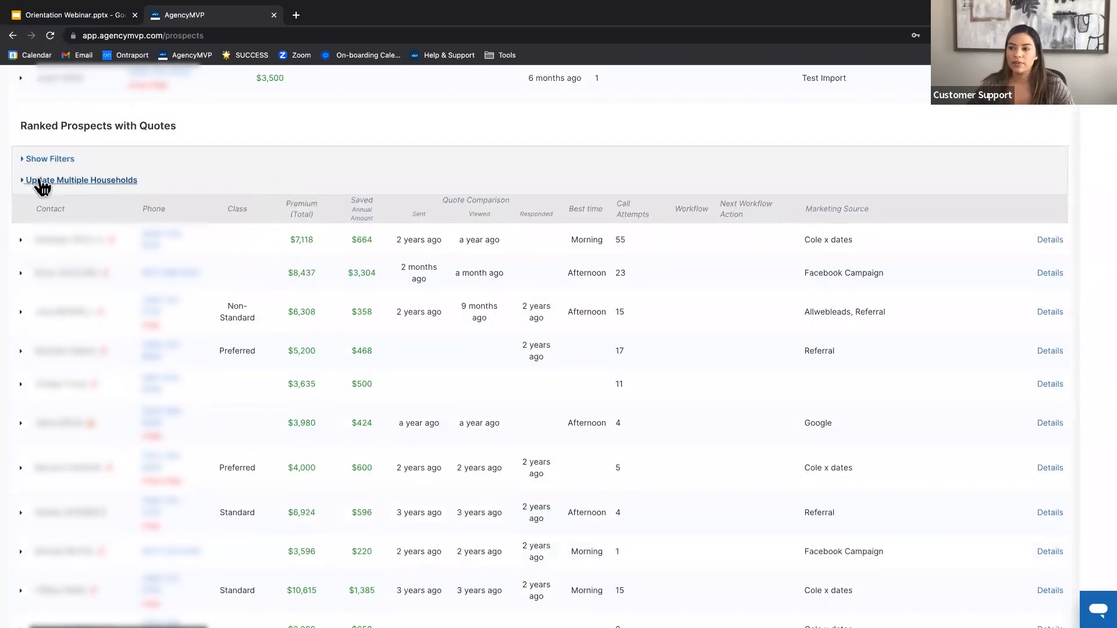
click(102, 181)
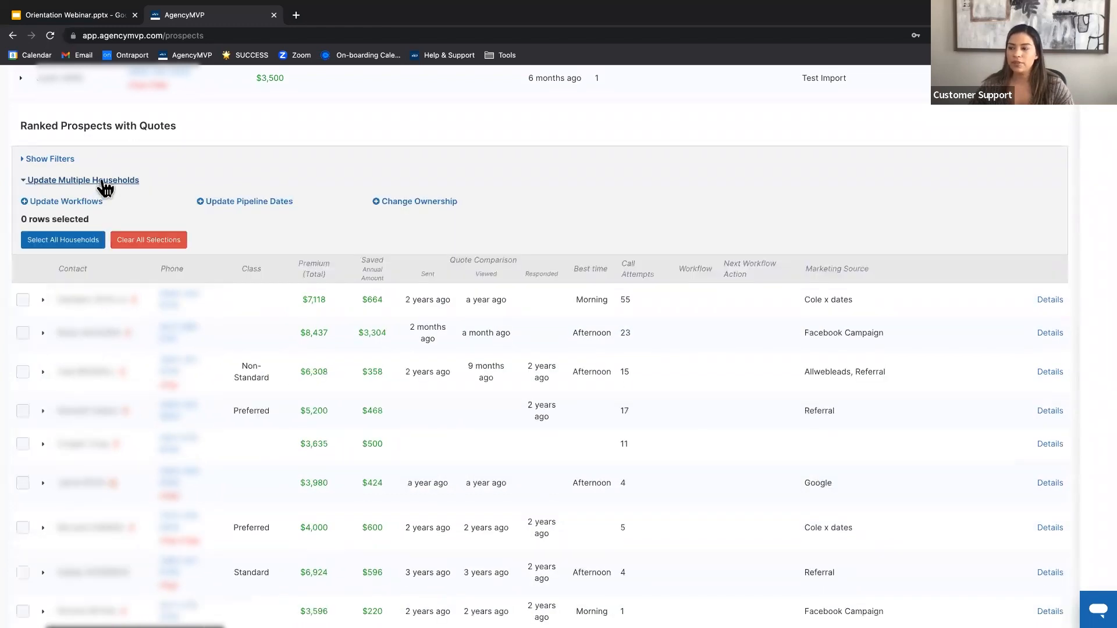
click(76, 246)
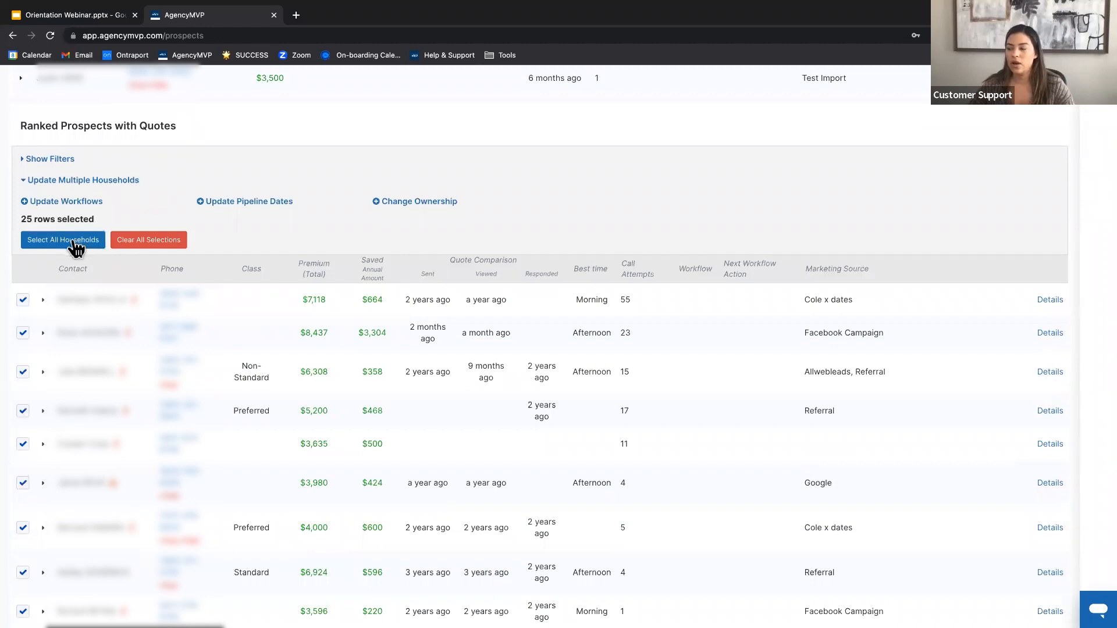
click(164, 243)
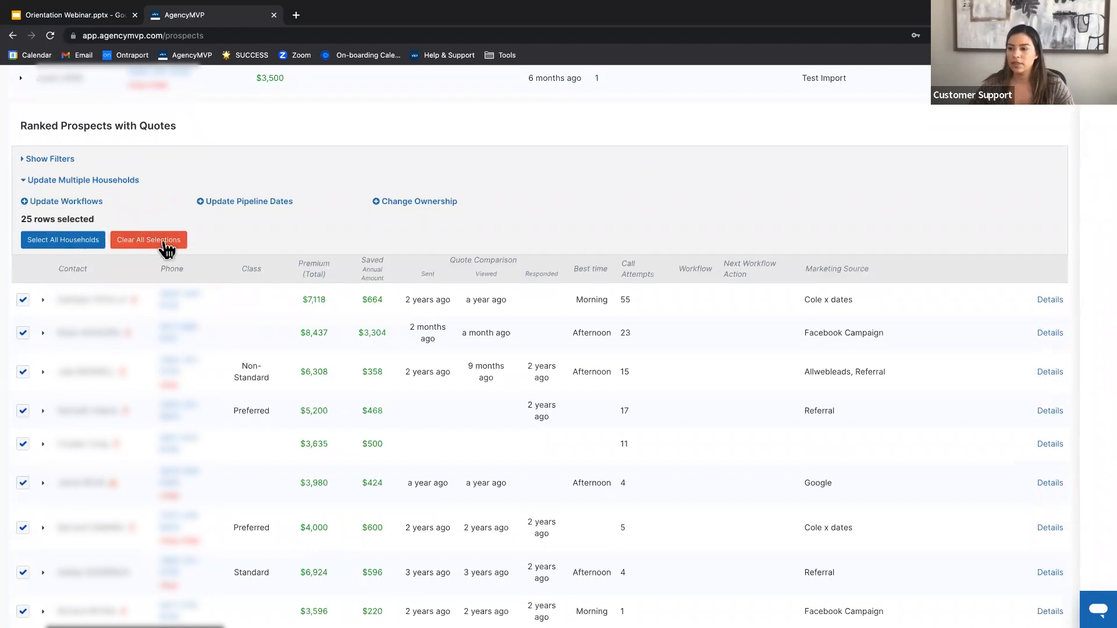
Step: Select all households in the ranked prospects list and look through the selected rows down to the page numbers
scroll(126, 396, down, 2)
scroll(128, 395, down, 5)
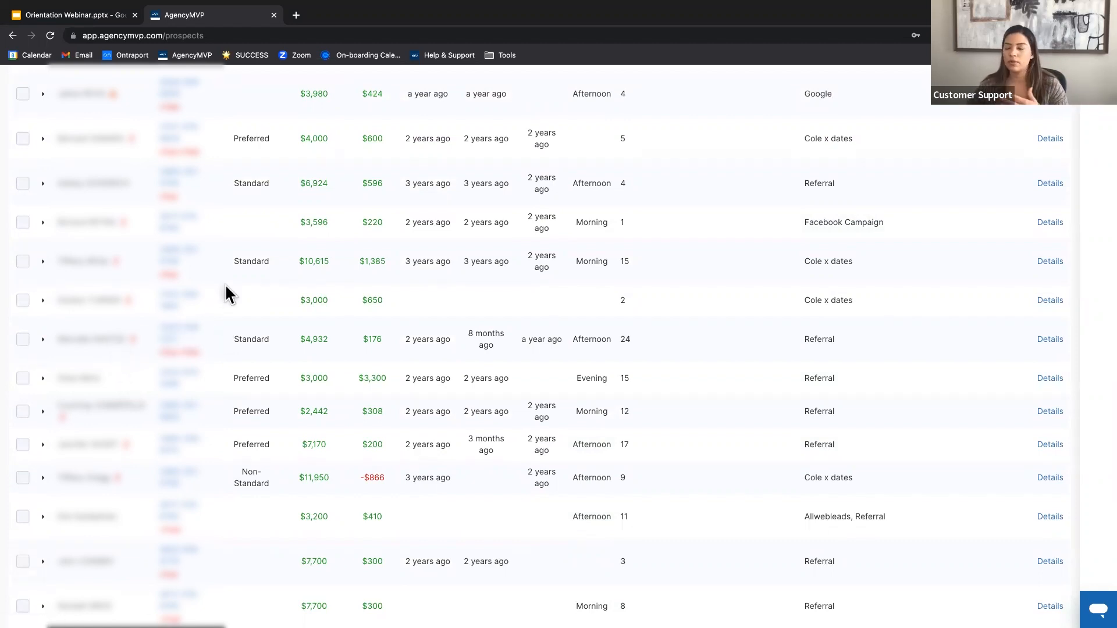
scroll(224, 284, up, 7)
click(75, 280)
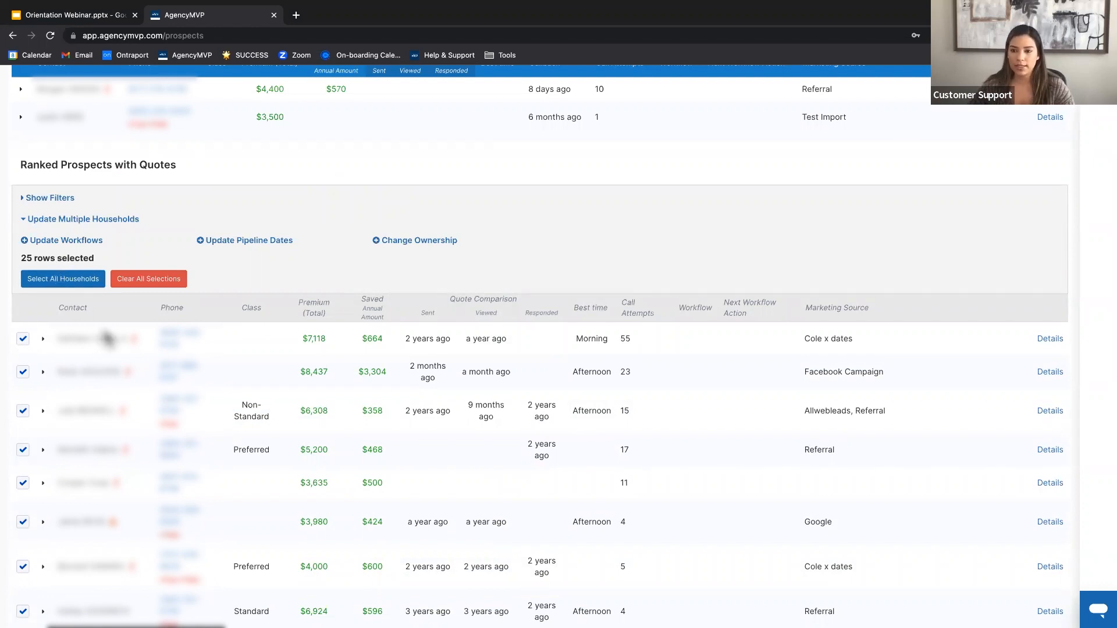
scroll(108, 339, down, 15)
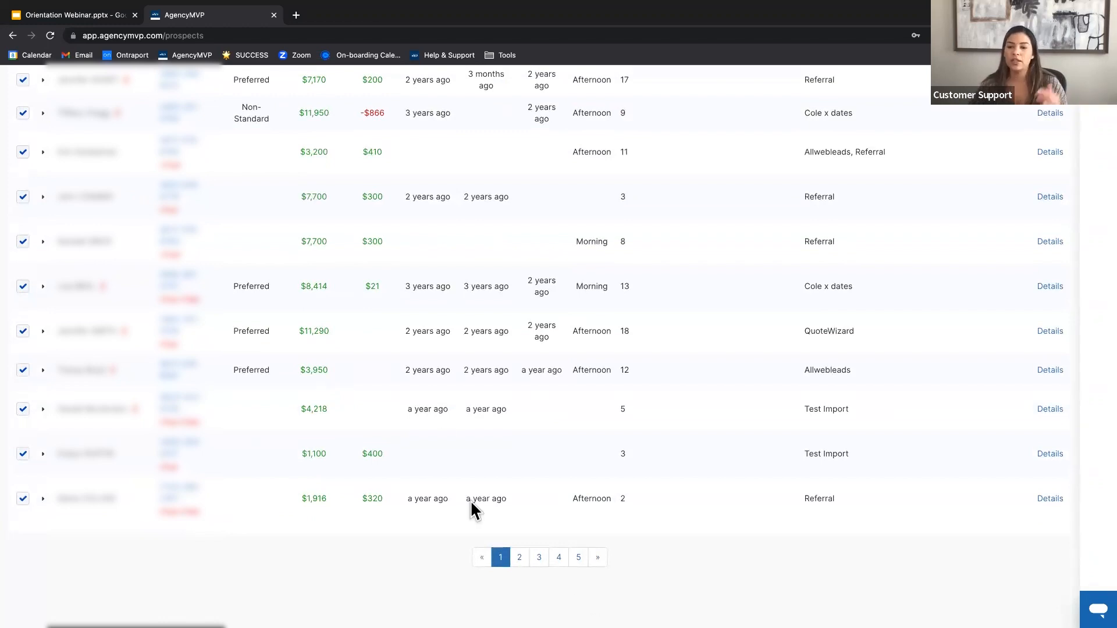
scroll(391, 399, up, 6)
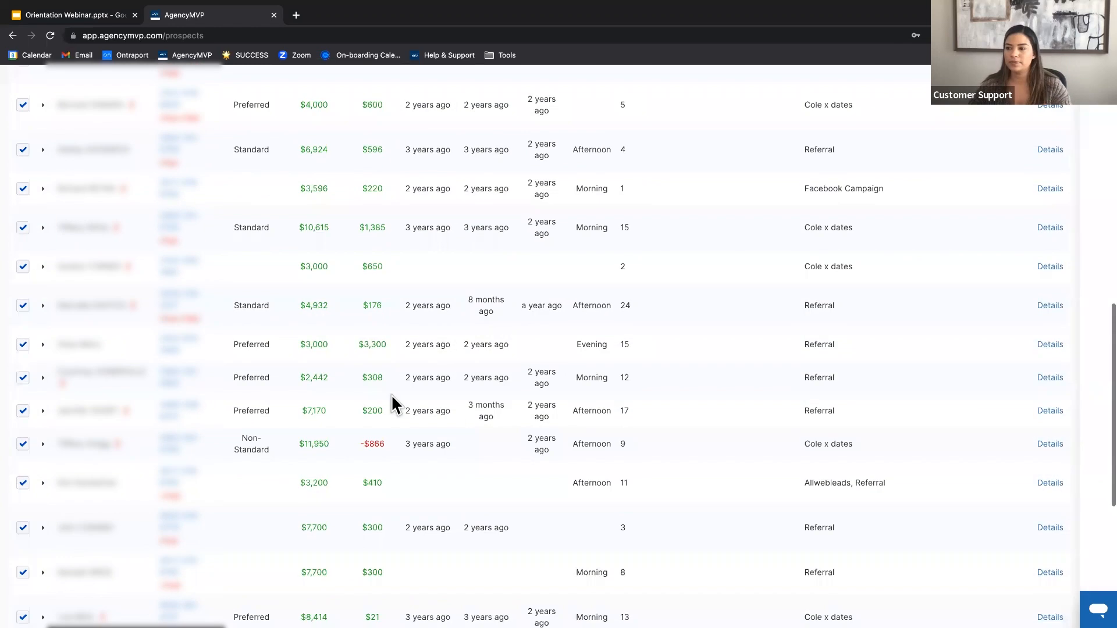
scroll(390, 402, up, 10)
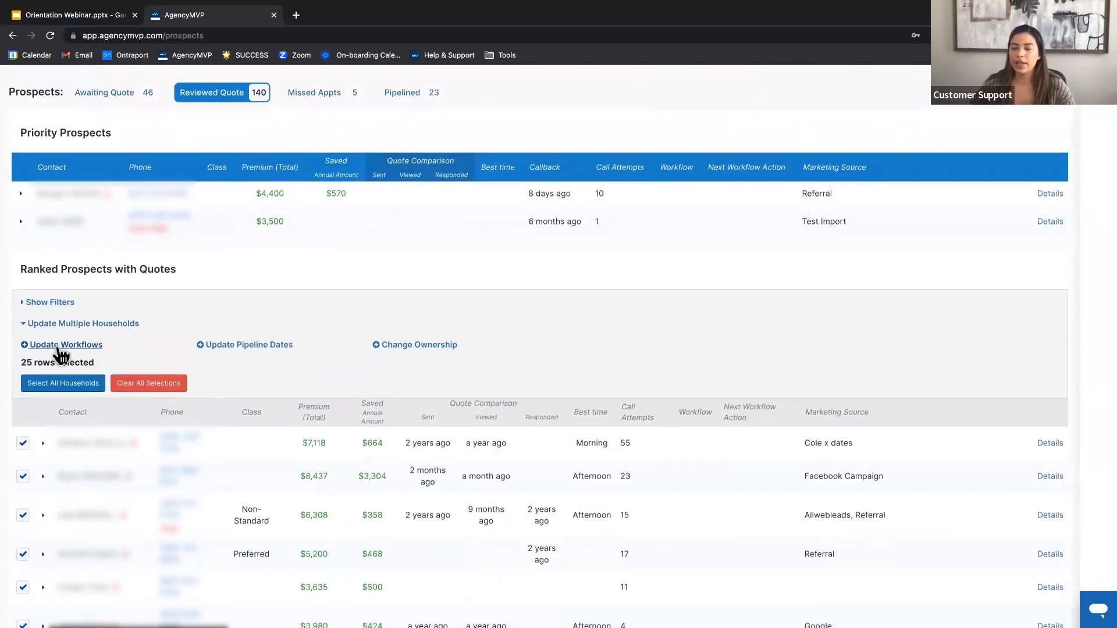
Step: Start a bulk workflow assignment for the selected households, agree to the text consent terms, and choose the Lead Reengagement workflow
click(60, 346)
scroll(287, 331, down, 2)
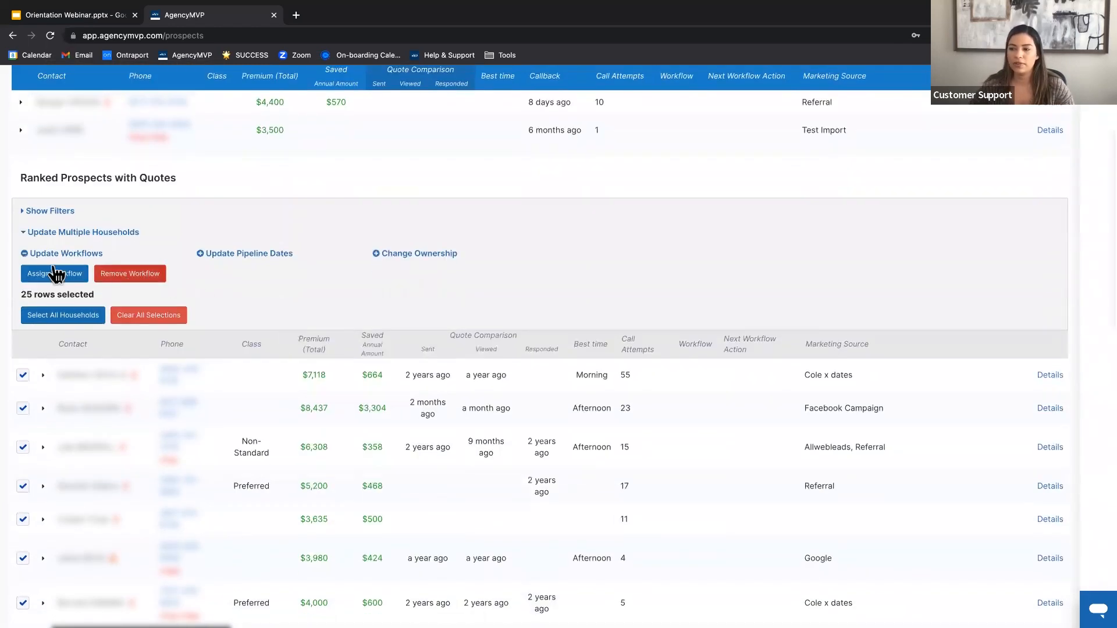
click(54, 274)
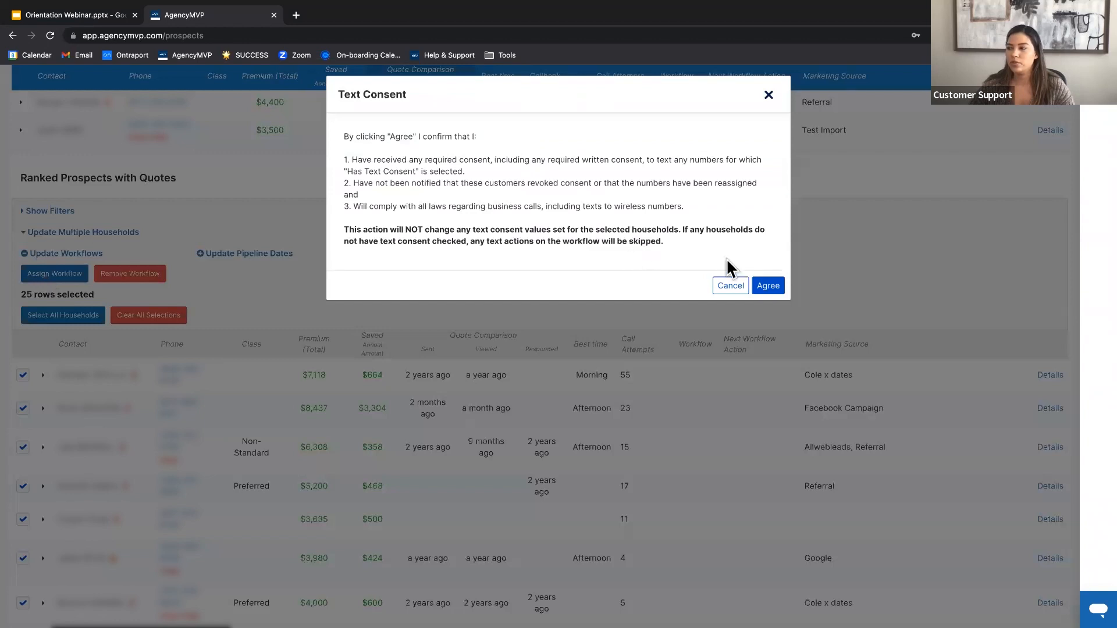
click(769, 286)
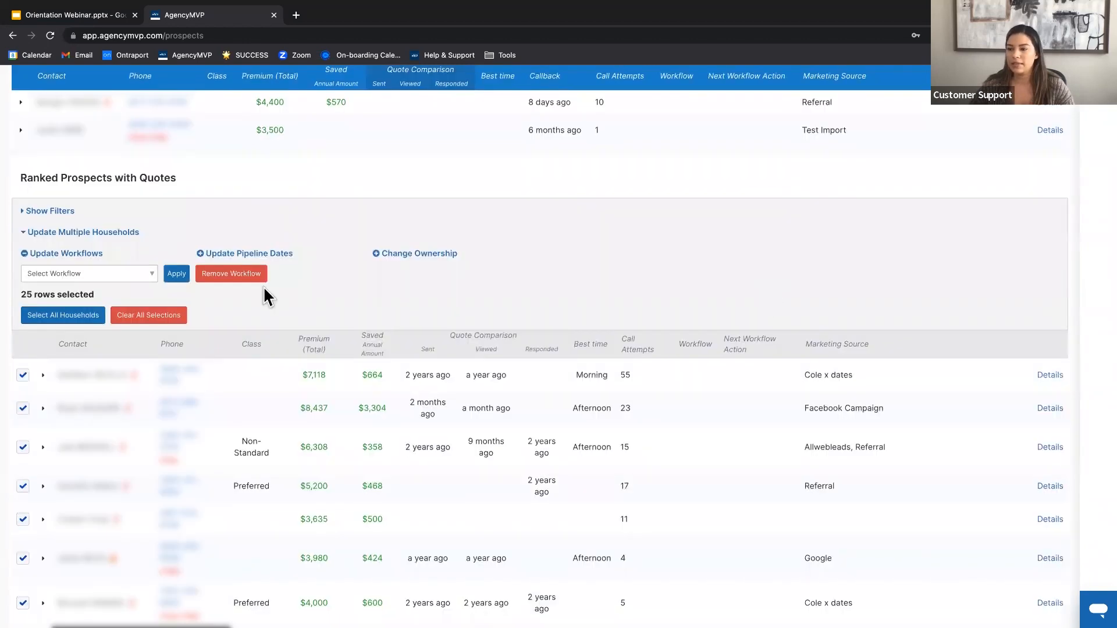
click(126, 275)
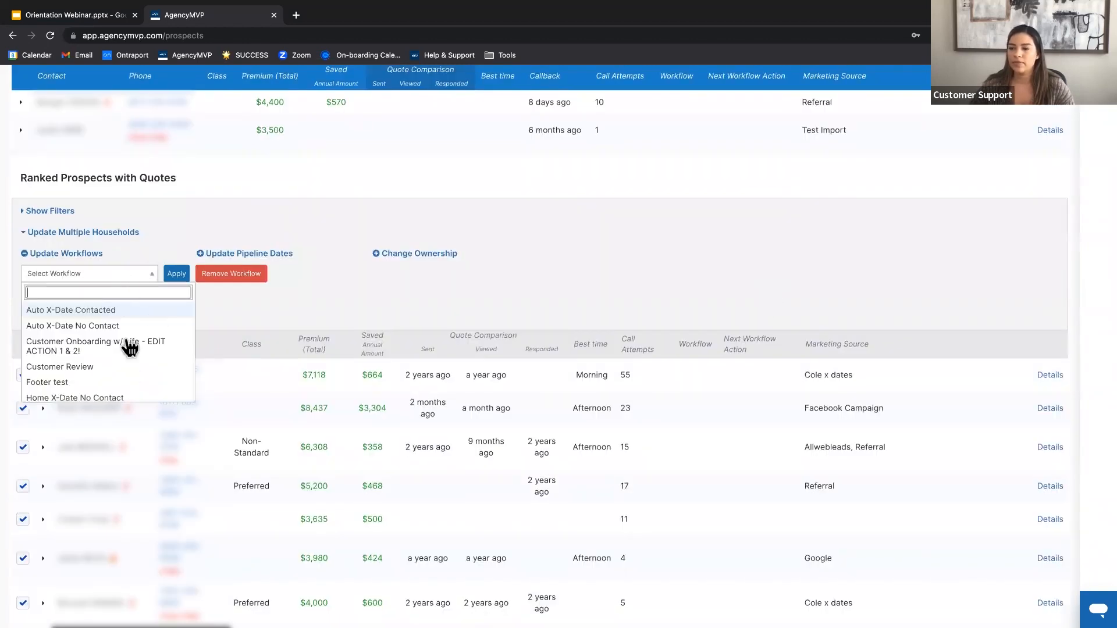
scroll(128, 348, down, 3)
click(107, 336)
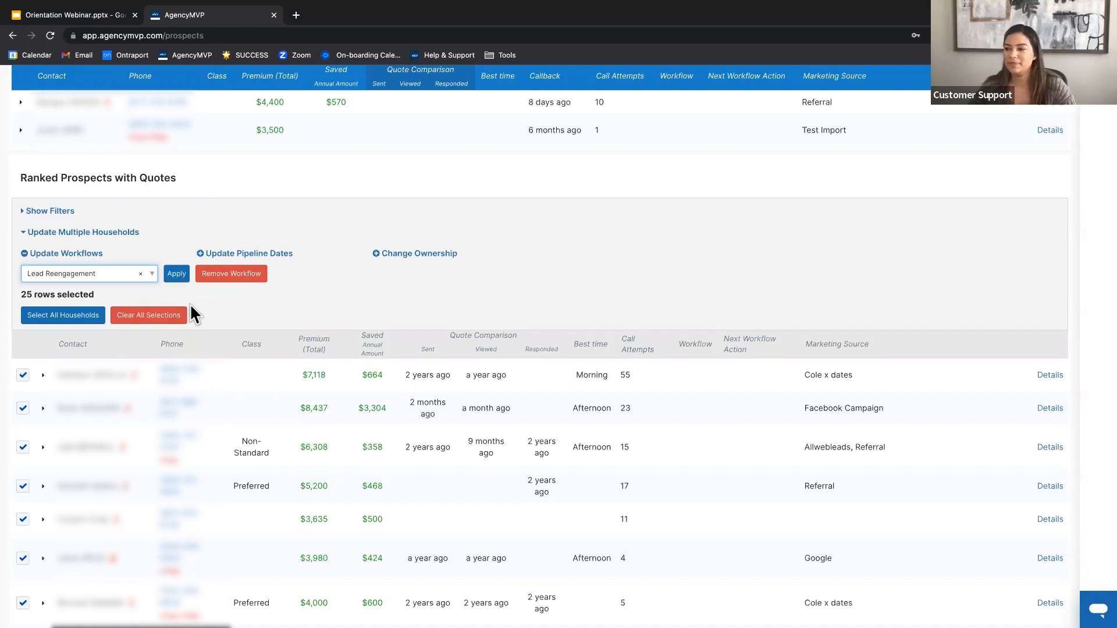
Step: Clear all household selections and the chosen workflow without applying the bulk assignment
click(165, 318)
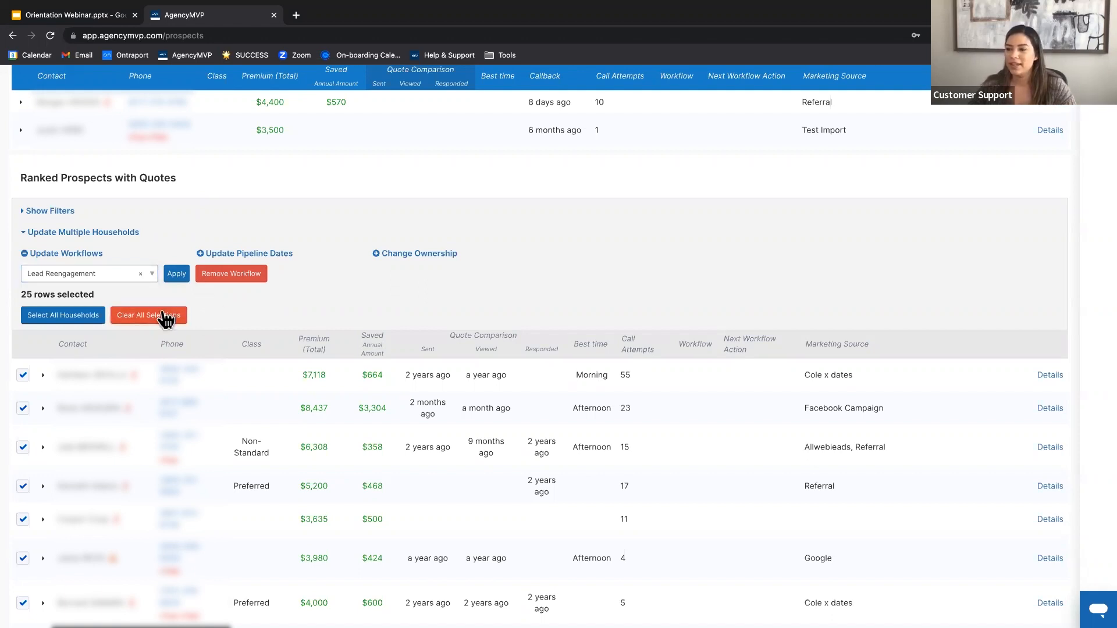
click(145, 277)
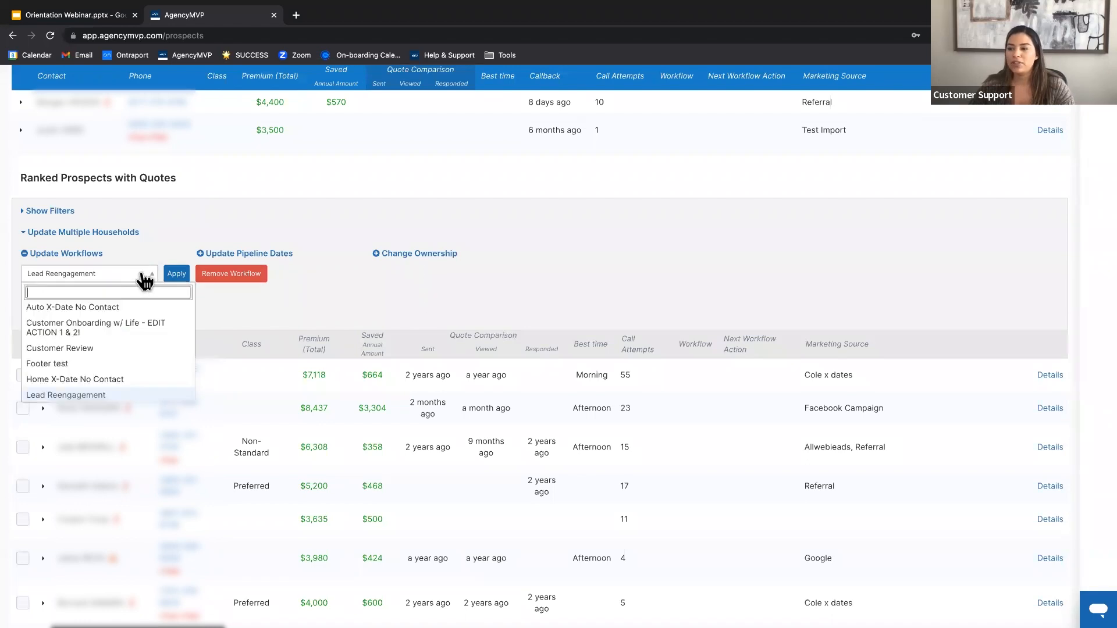
click(141, 275)
click(275, 315)
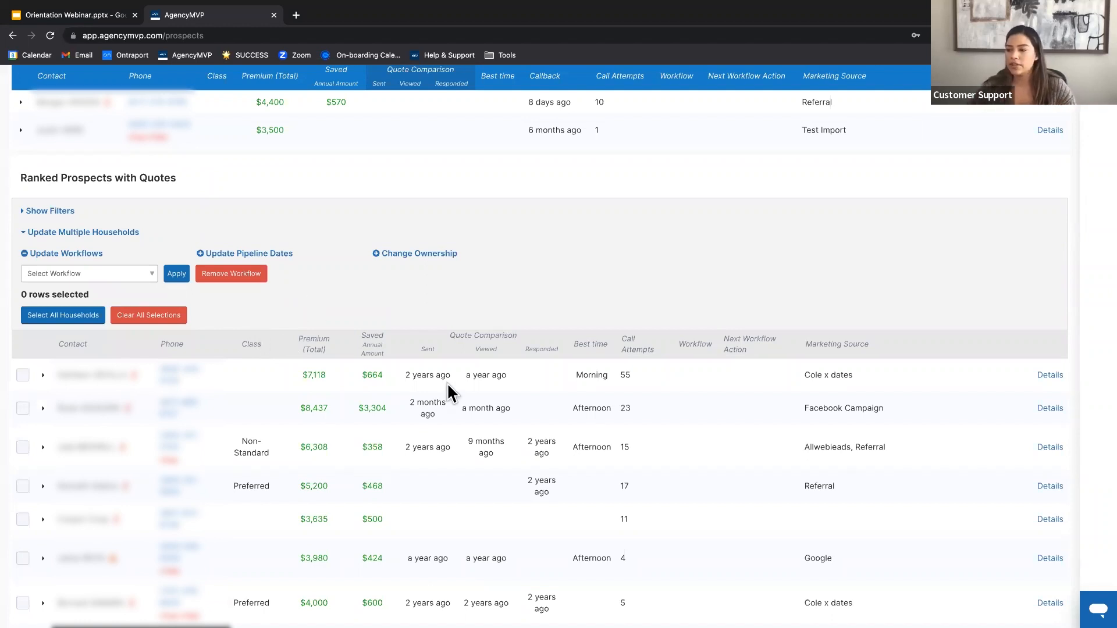
Step: Assign the workflow "Customer Onboarding w/ Life - EDIT ACTION 1 & 2!" to the first ranked household from its expanded row
scroll(448, 386, down, 1)
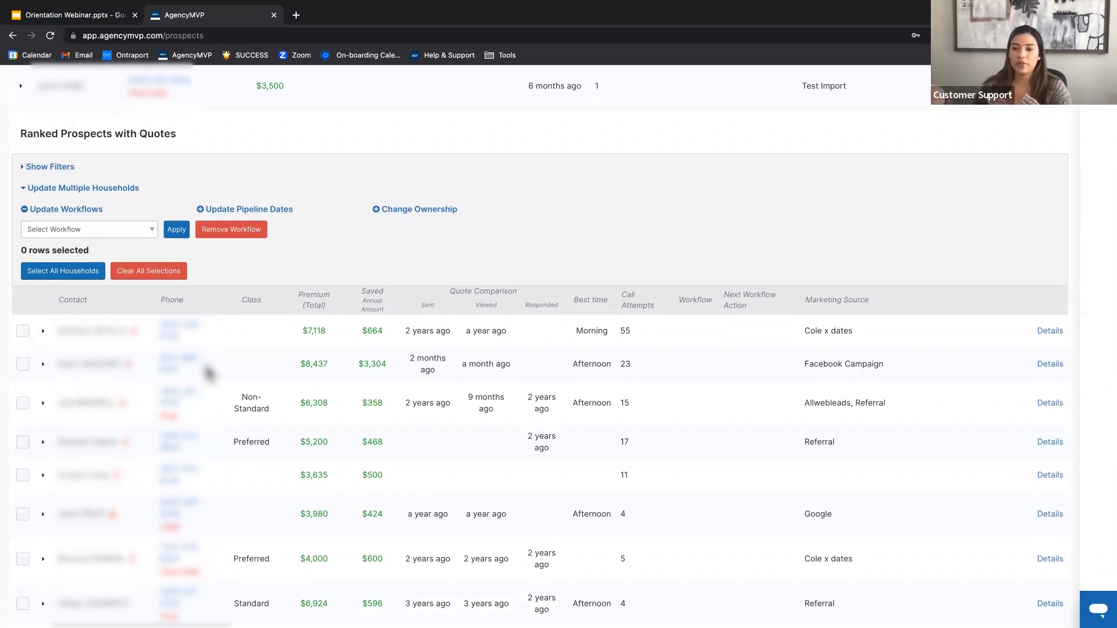
click(44, 333)
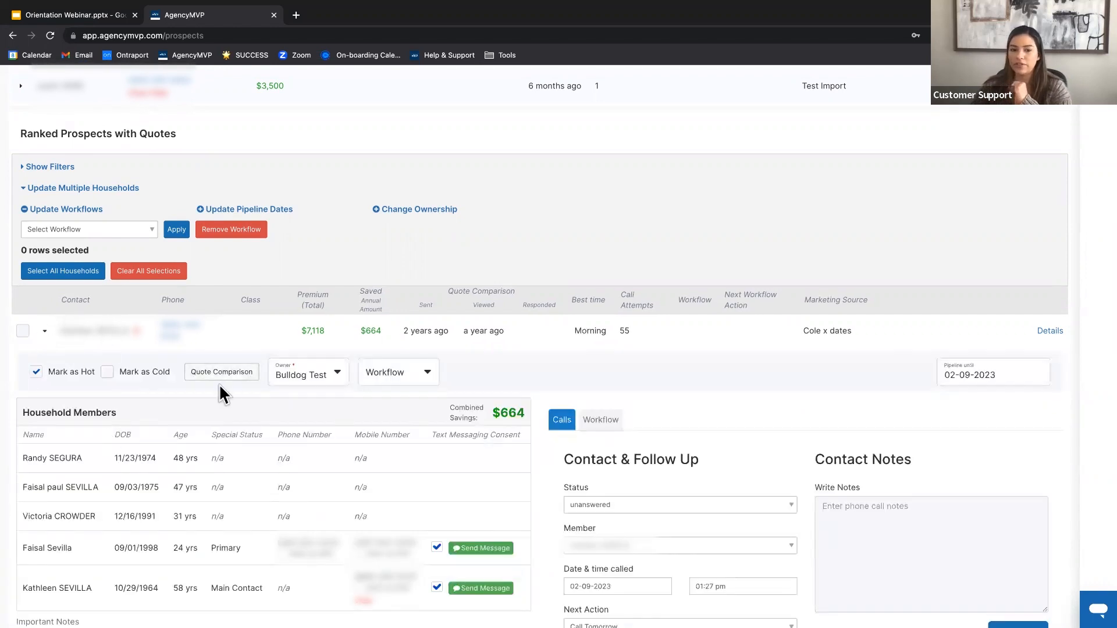
scroll(318, 411, down, 2)
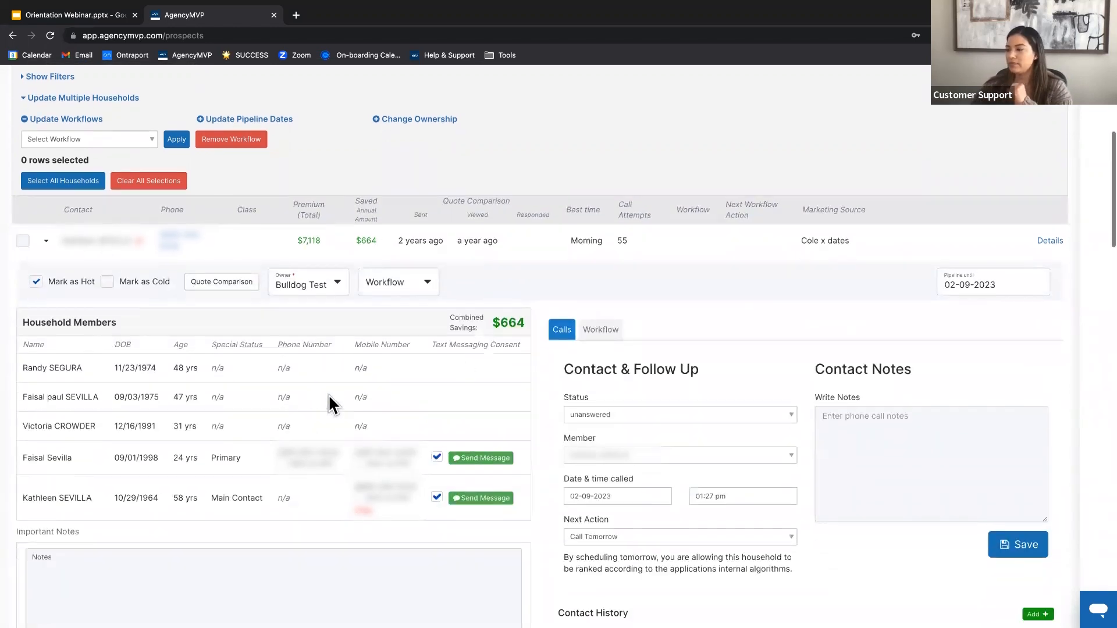
click(603, 337)
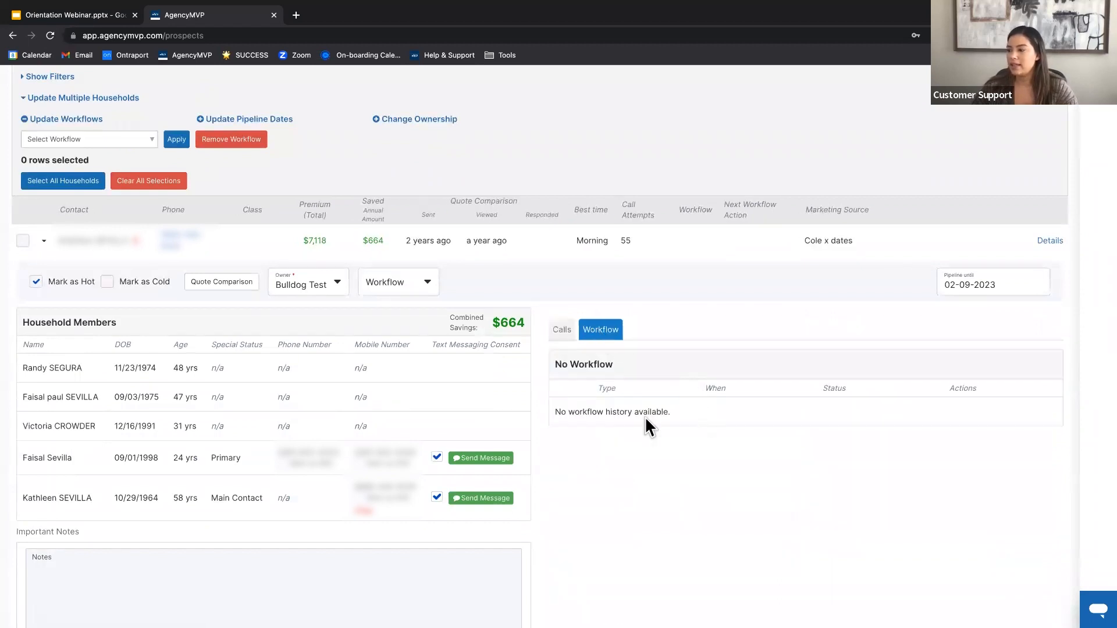
click(438, 288)
click(464, 398)
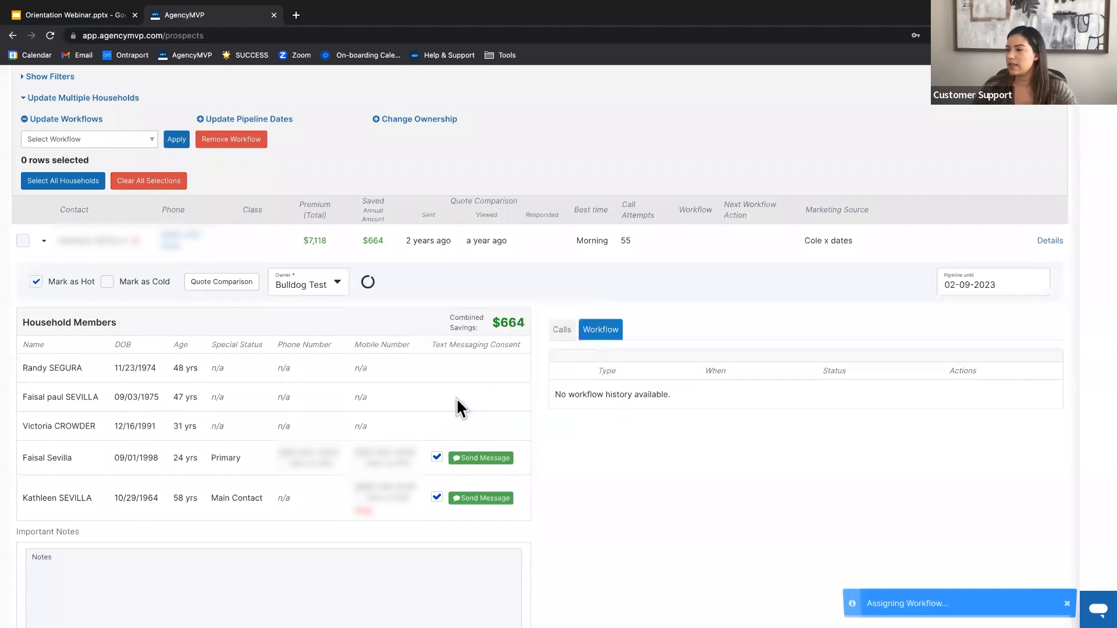
Step: Review the scheduled actions of the household's assigned workflow, and halt and resume that workflow
scroll(736, 312, down, 3)
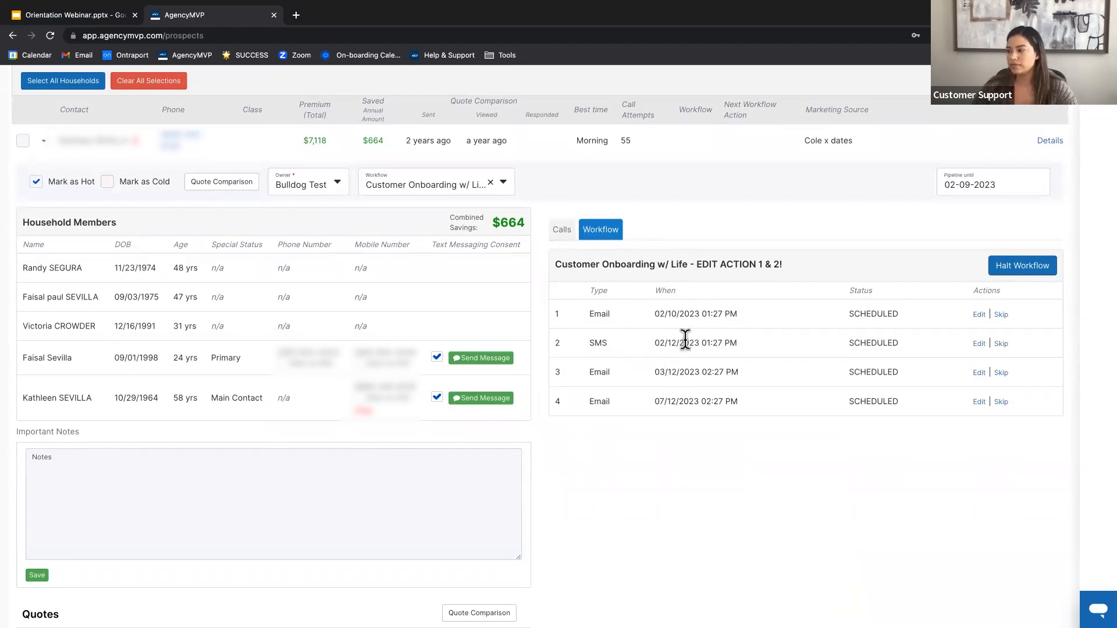
drag(654, 315, 705, 318)
click(739, 318)
scroll(705, 318, up, 1)
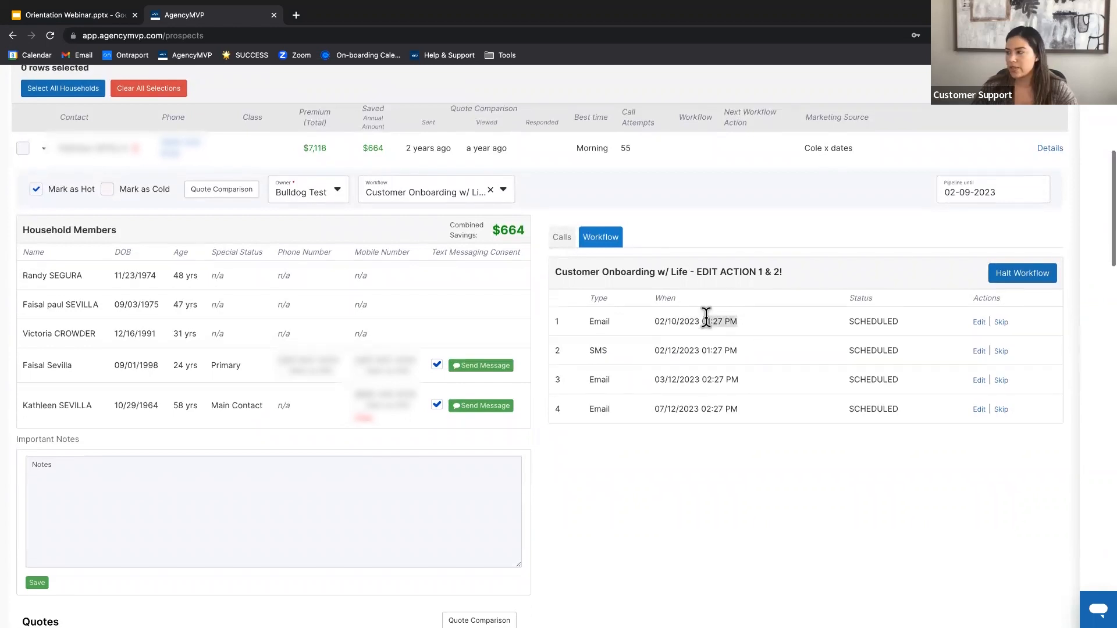
click(838, 460)
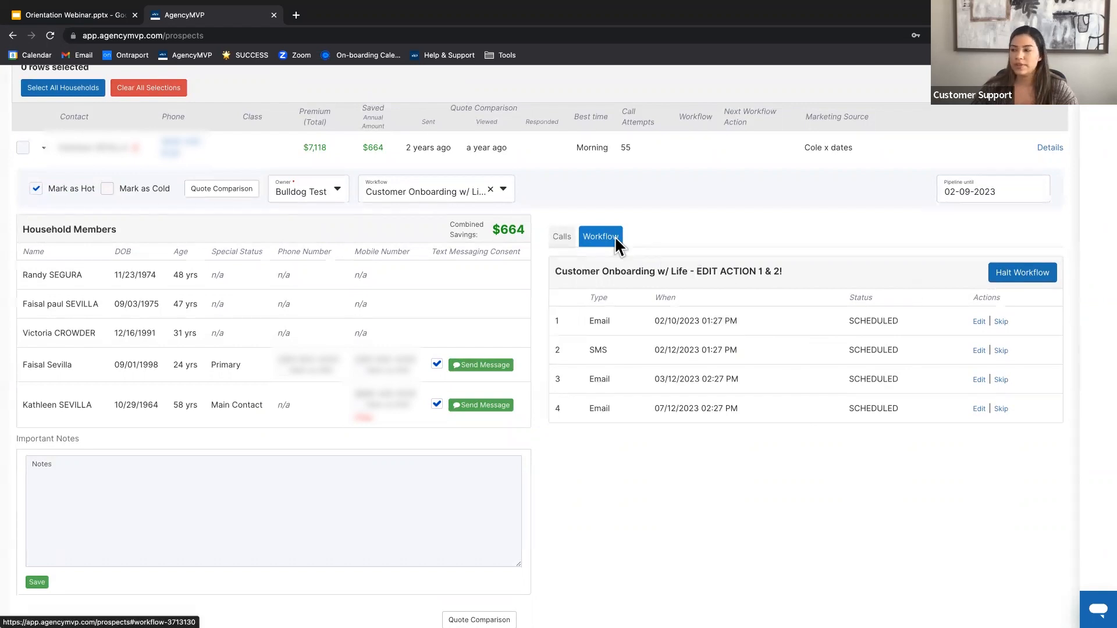
click(1018, 273)
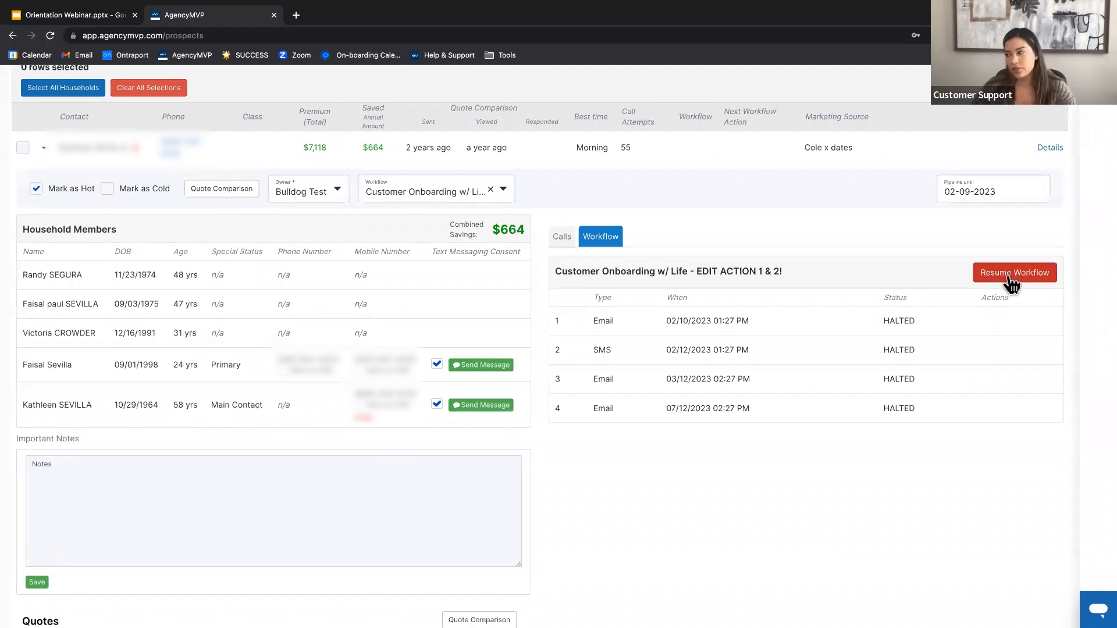
click(1011, 278)
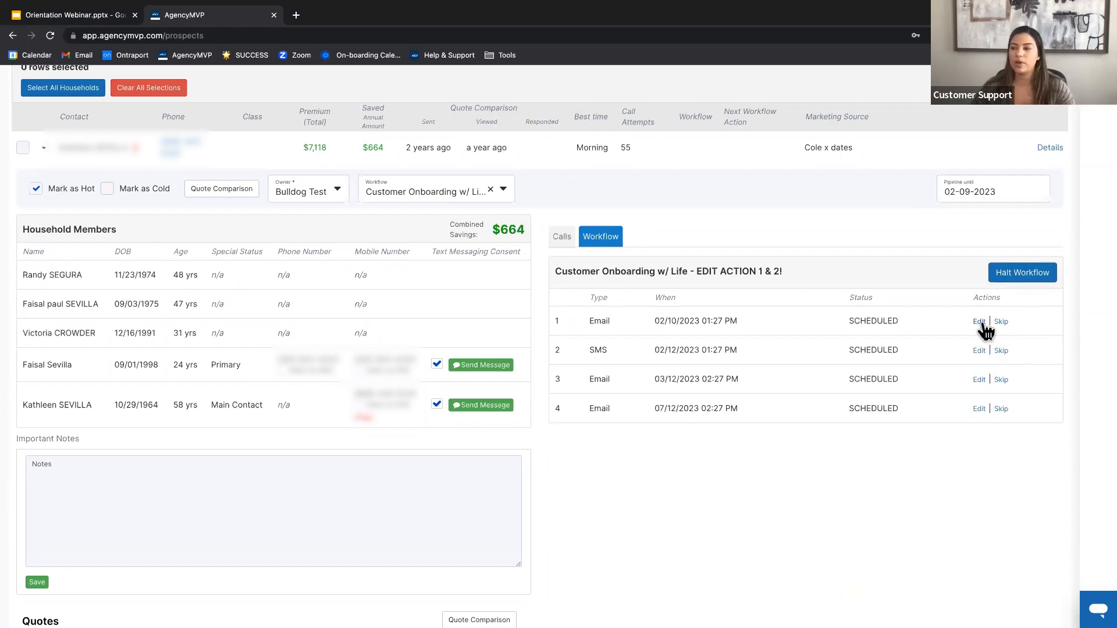
Step: View the delivery time and template of the workflow's first email action, and close the editor without changes
click(980, 323)
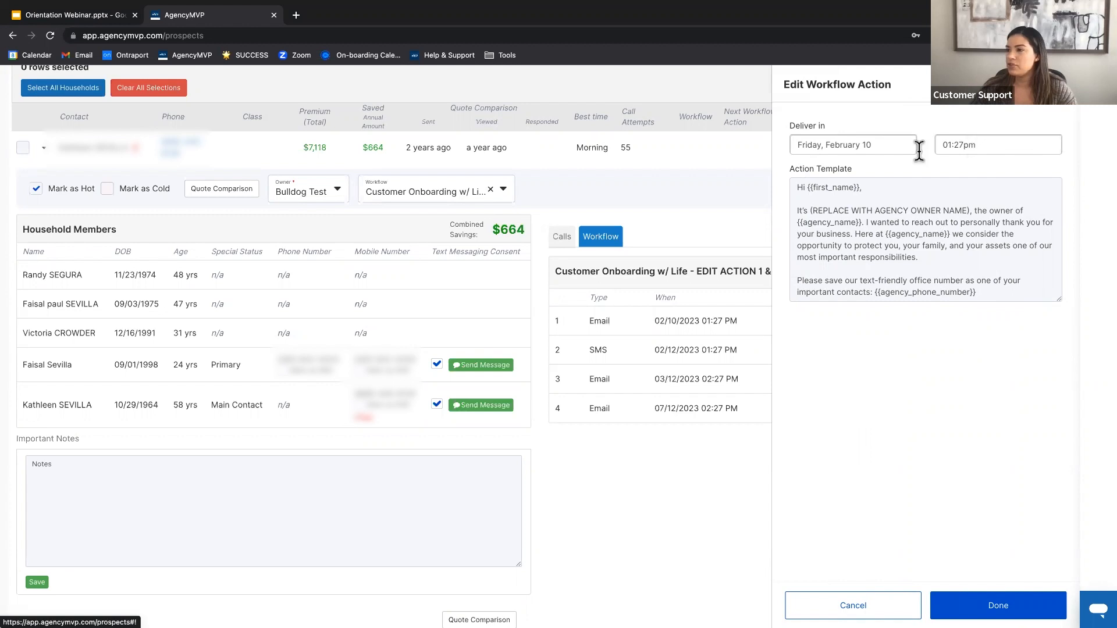
click(682, 263)
scroll(687, 267, up, 4)
scroll(698, 274, up, 3)
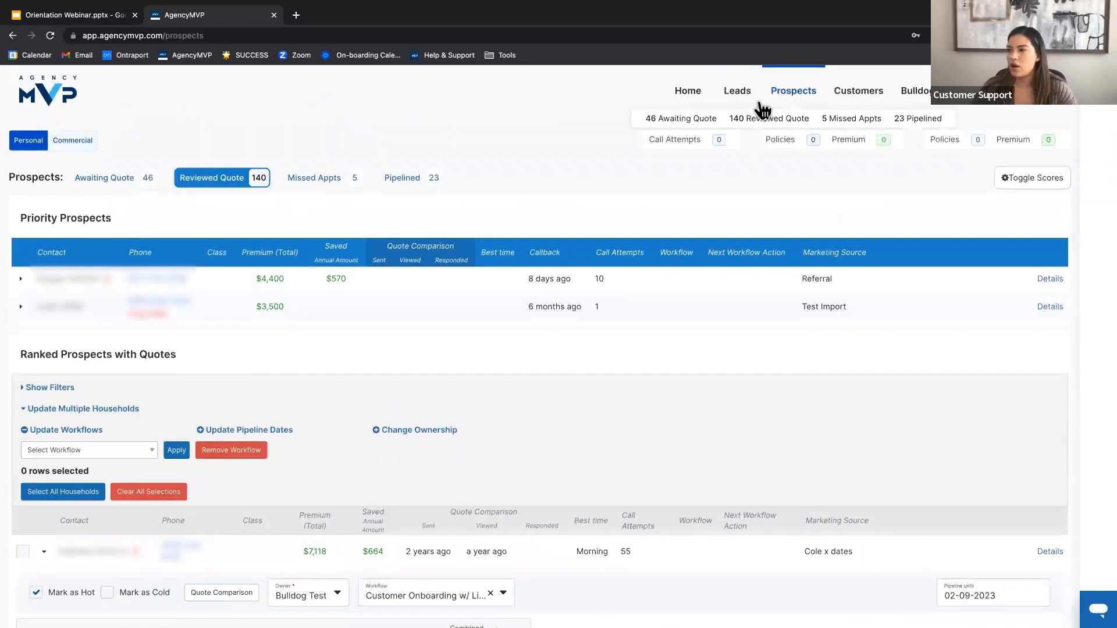
Step: Open the household's full details page and look at its history and assigned workflow
scroll(623, 314, down, 5)
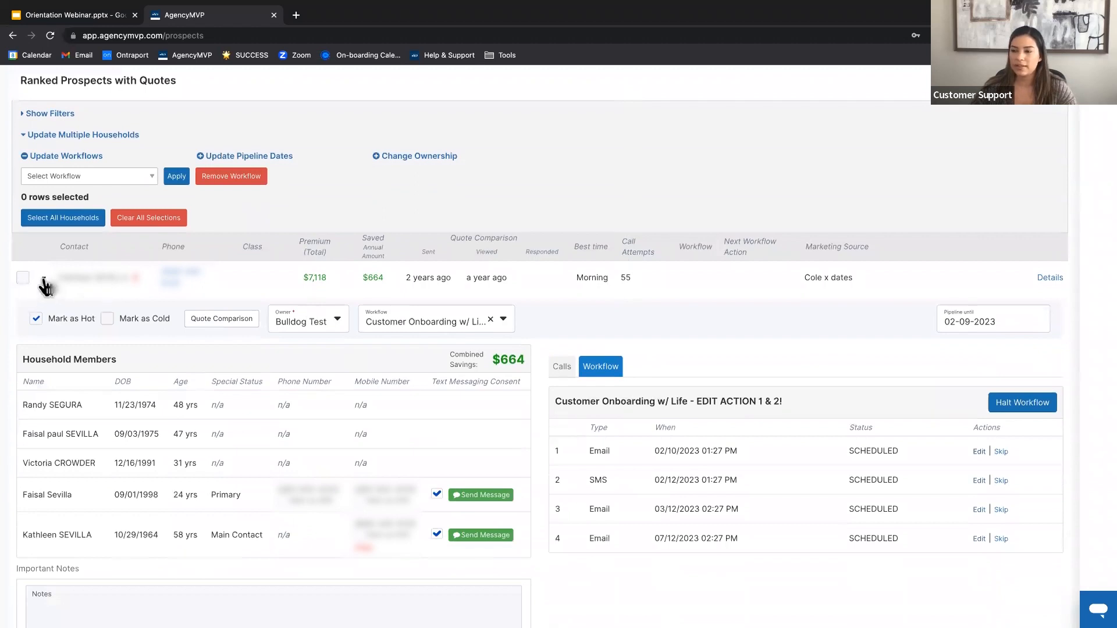
scroll(602, 330, down, 2)
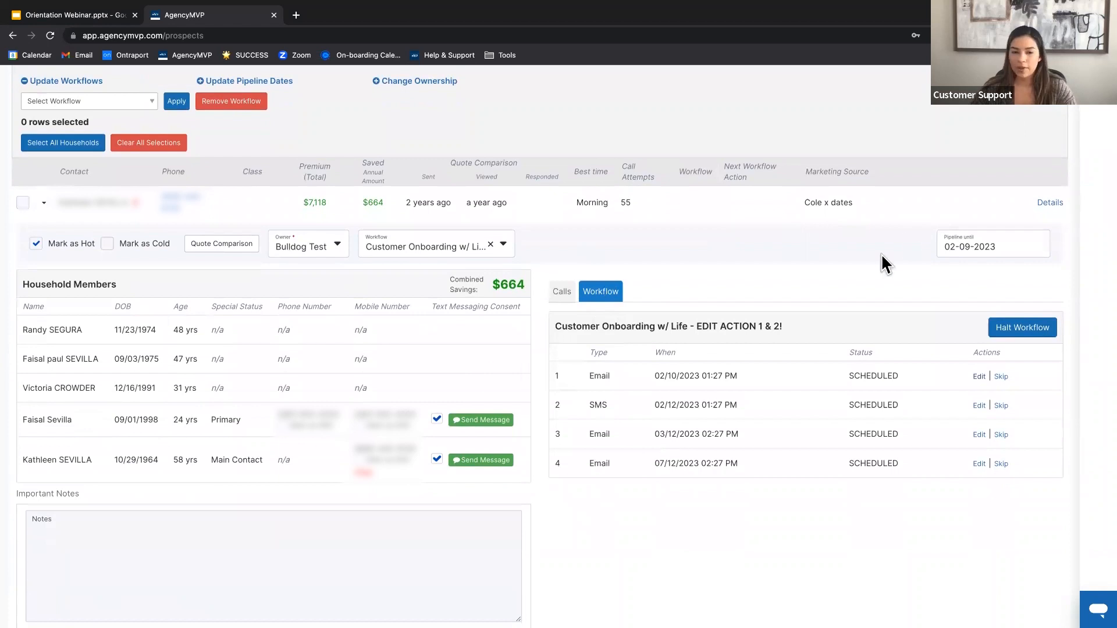
click(1040, 201)
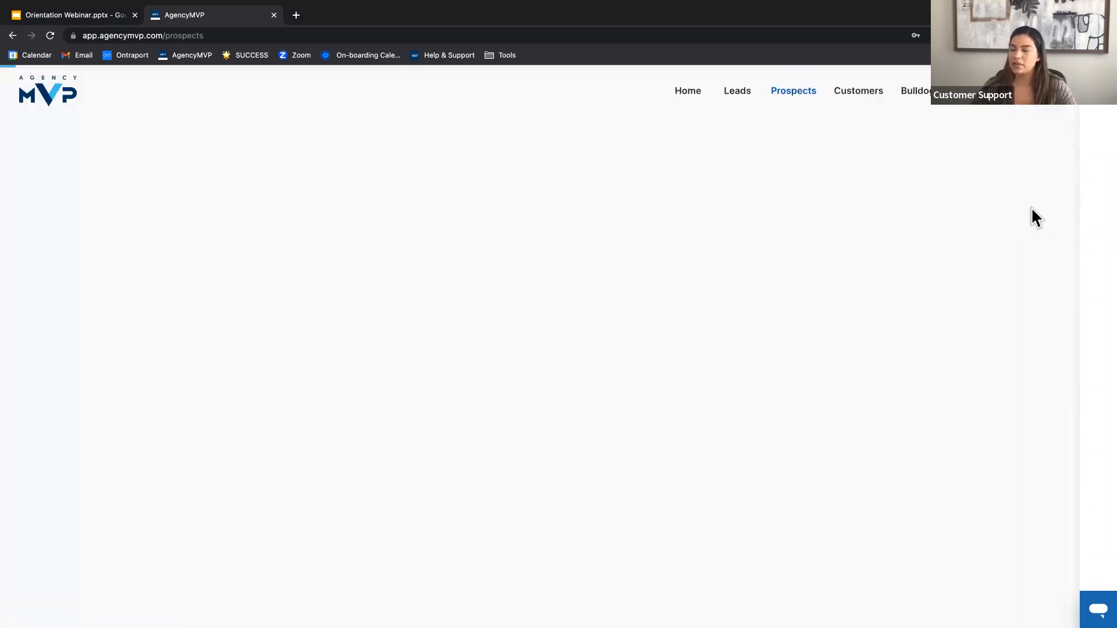
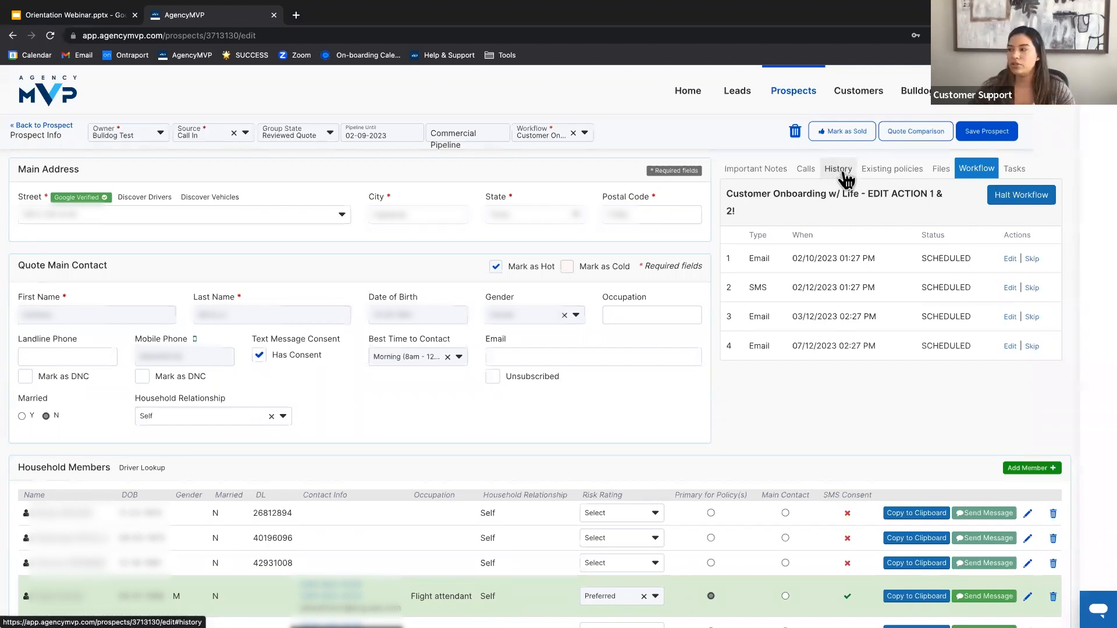
click(849, 178)
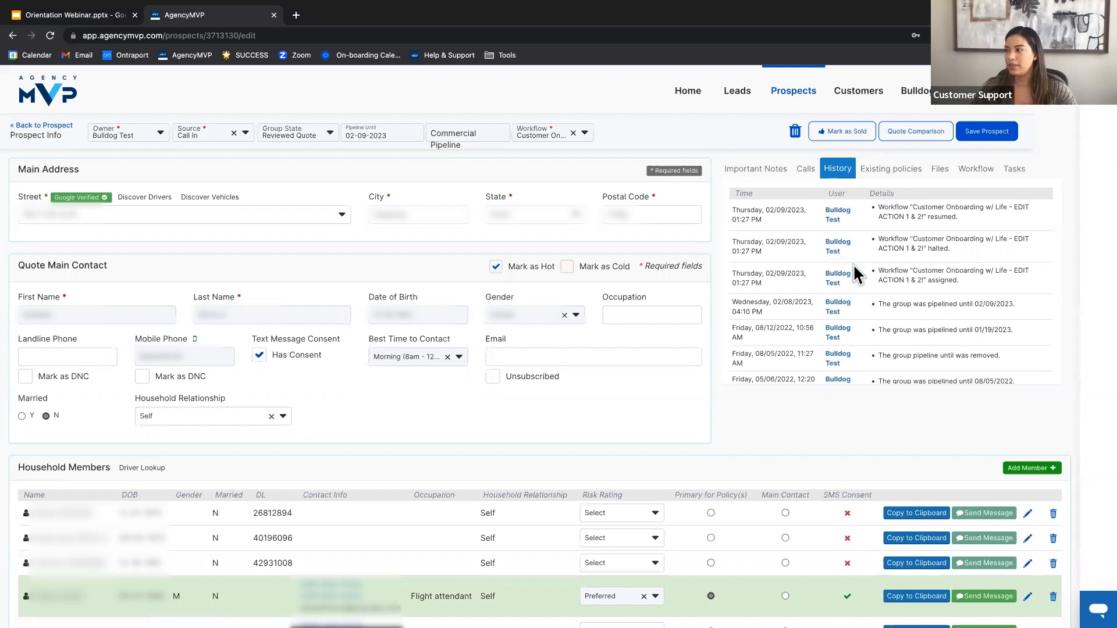
click(975, 170)
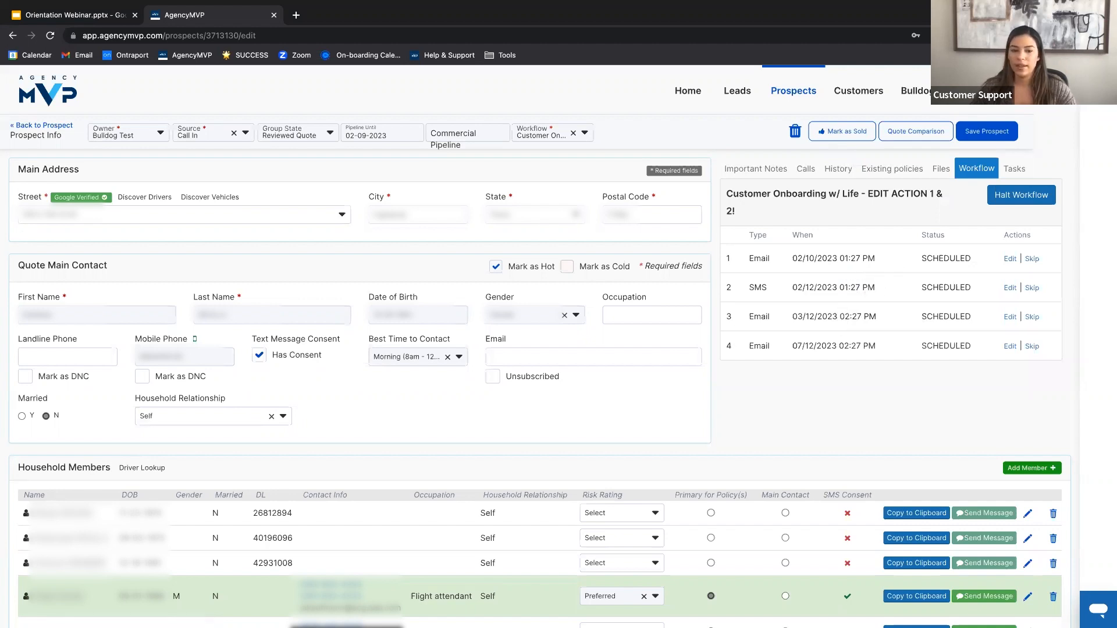
Step: Return to the prospects with reviewed quotes and open the pipeline date option for updating multiple households
mouse_move(793, 96)
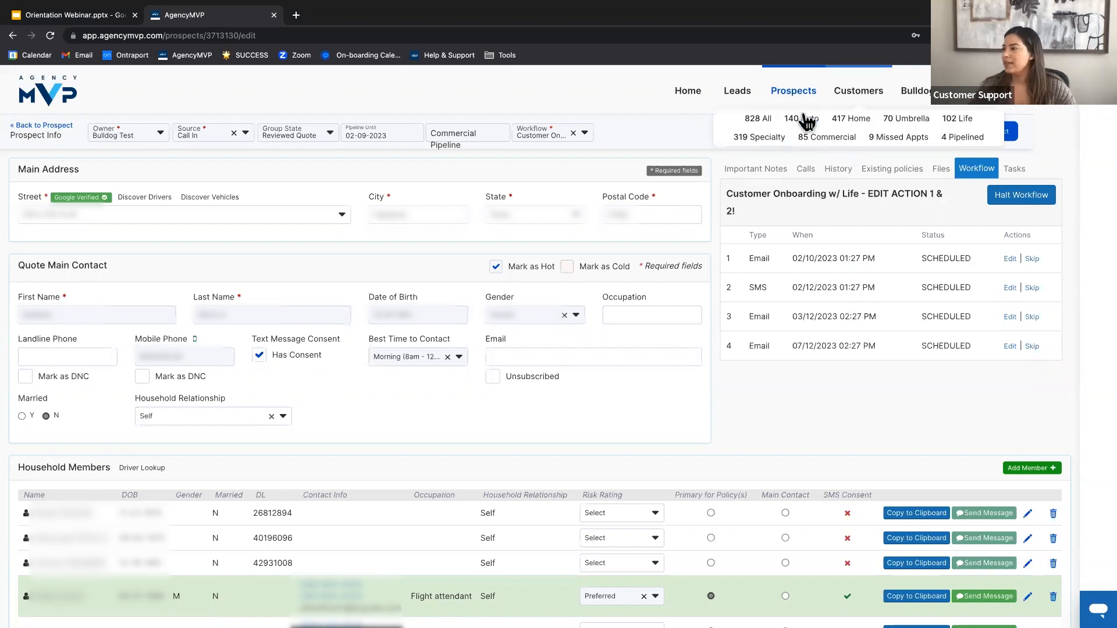
mouse_move(760, 114)
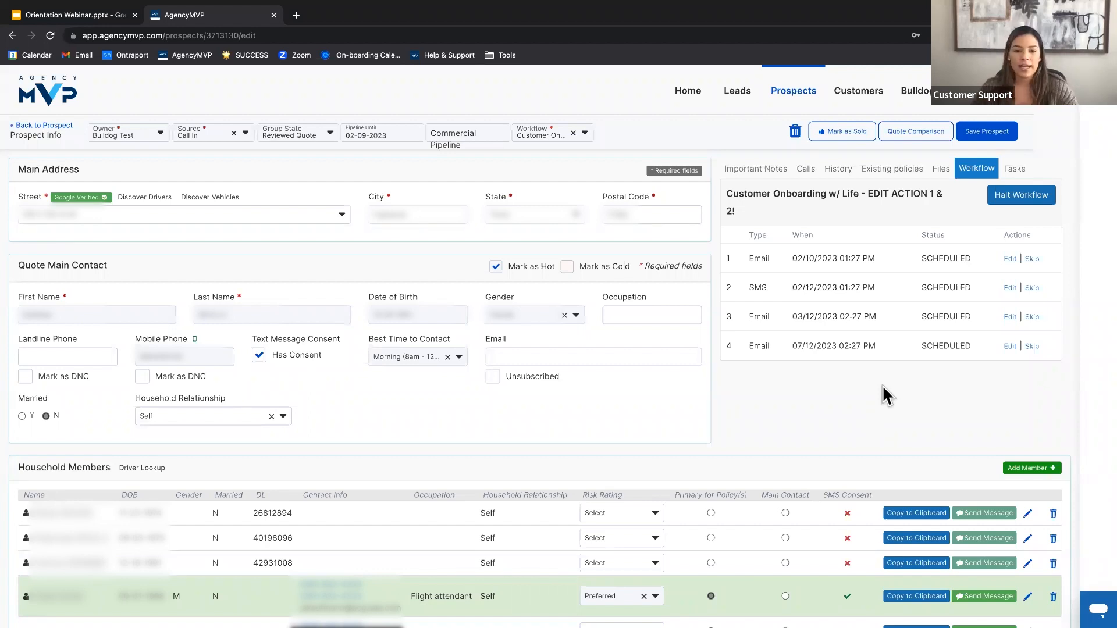
click(789, 112)
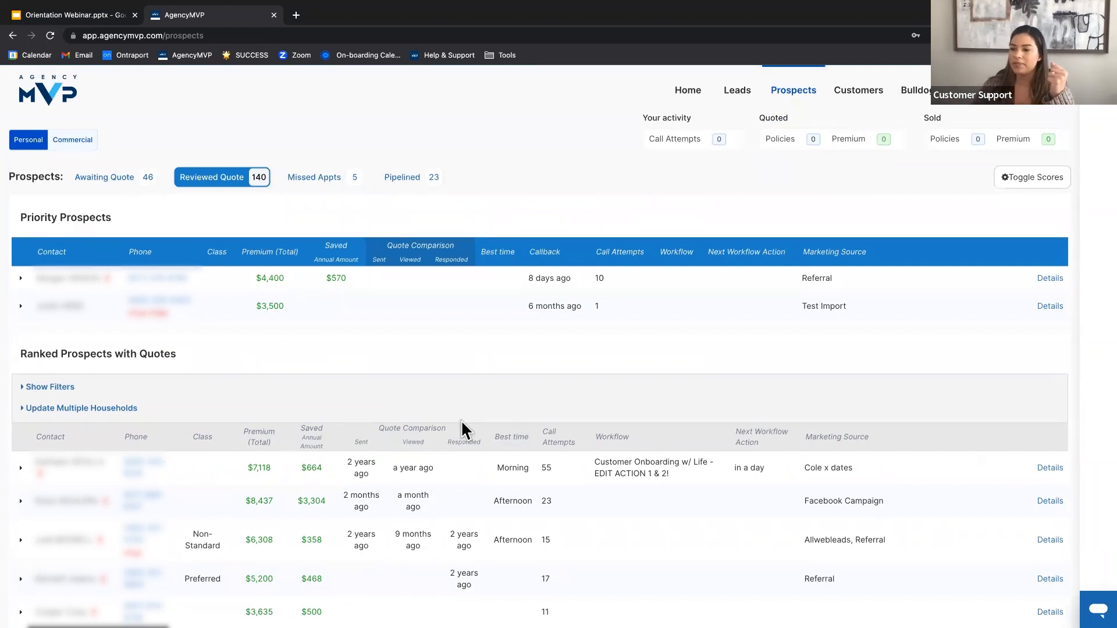
scroll(100, 344, down, 2)
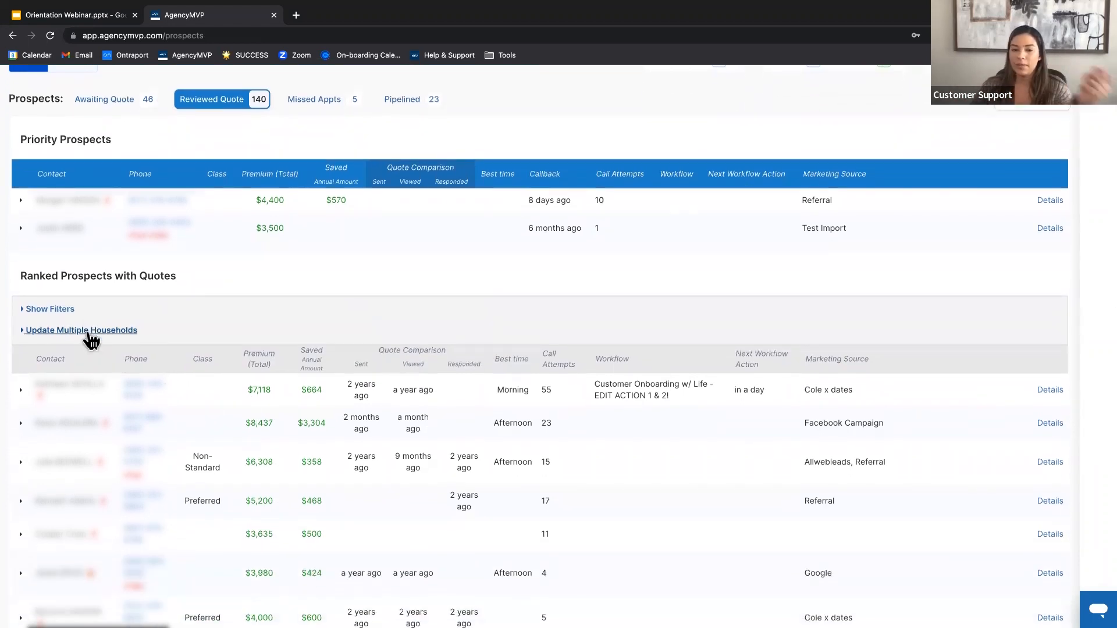
click(91, 331)
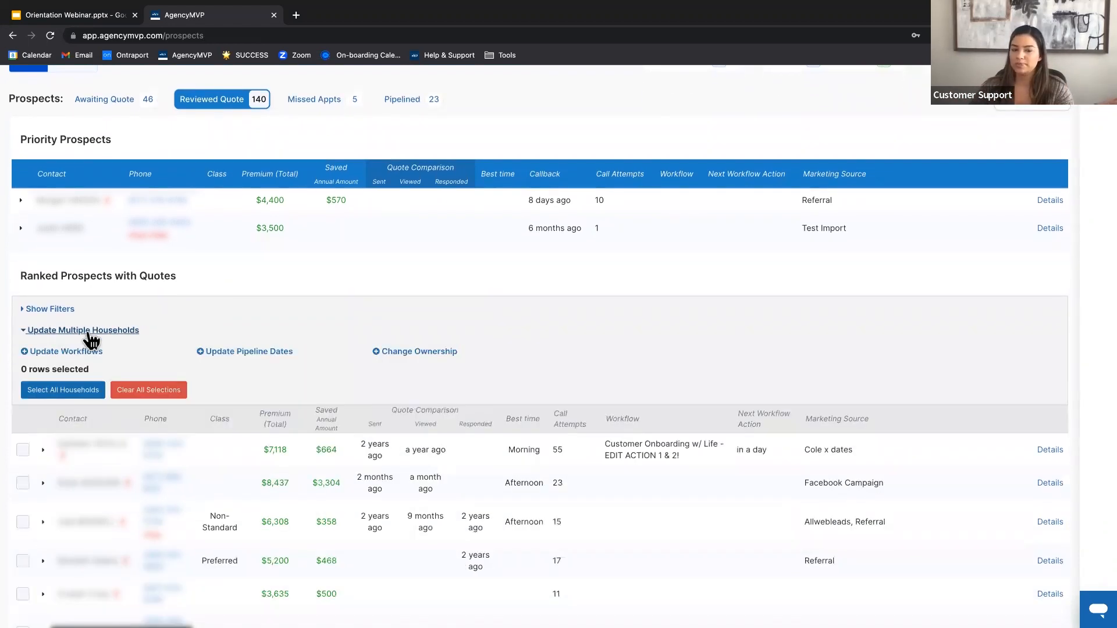
scroll(324, 317, down, 1)
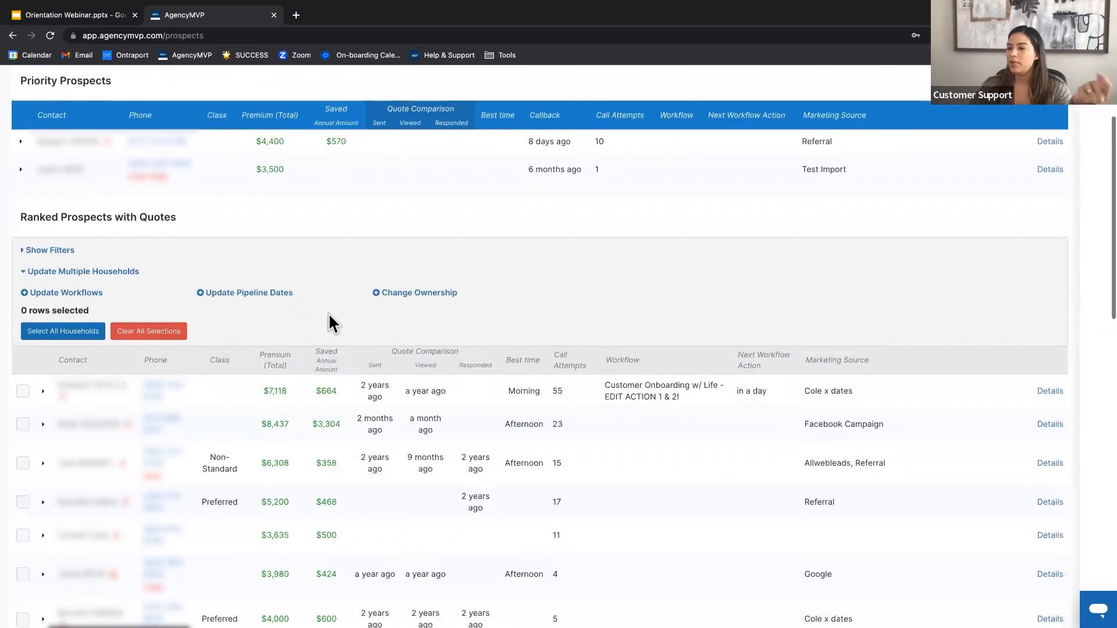
click(249, 293)
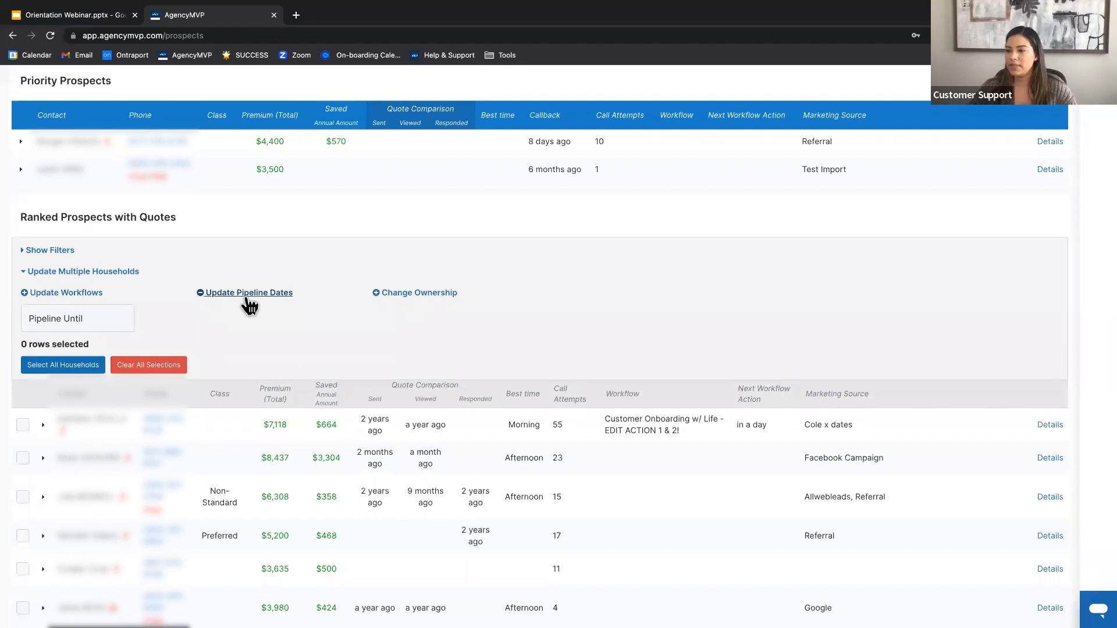
Step: Try to update the pipeline date to 02-17-2023 with no households selected, and dismiss the dialog
click(56, 319)
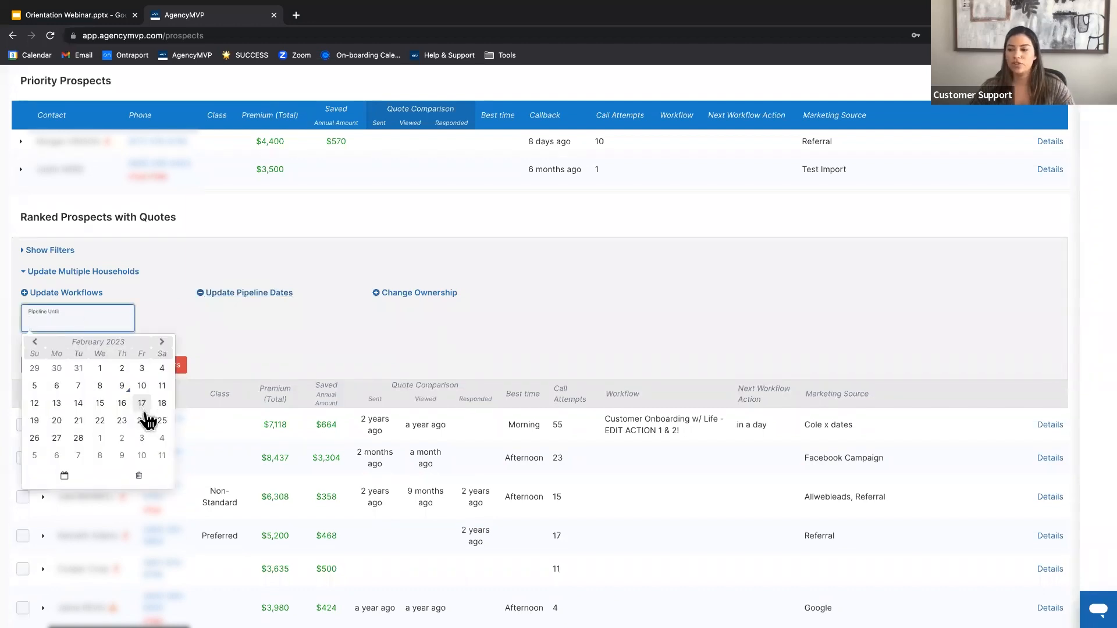
click(142, 403)
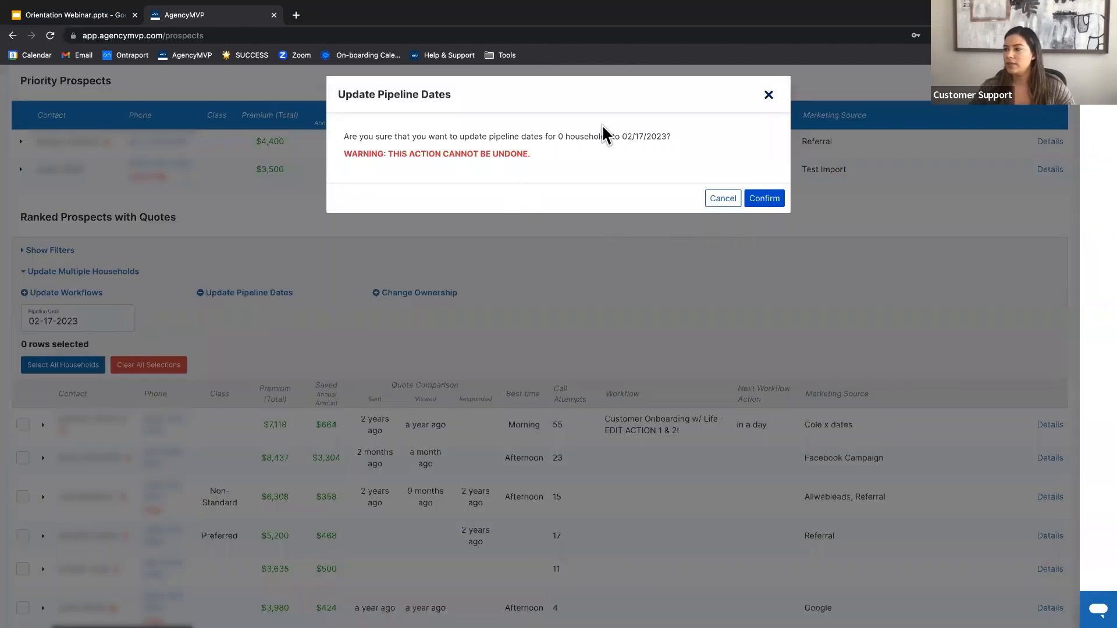
click(760, 205)
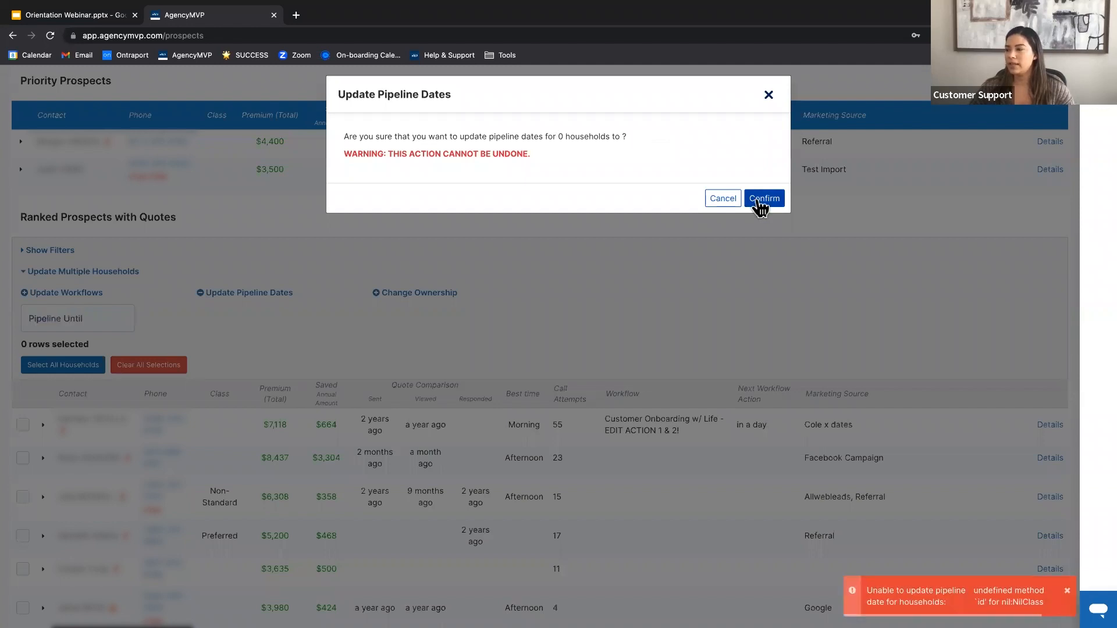
click(768, 95)
Step: Select the first ranked household and update its pipeline date to 02-10-2023
click(23, 425)
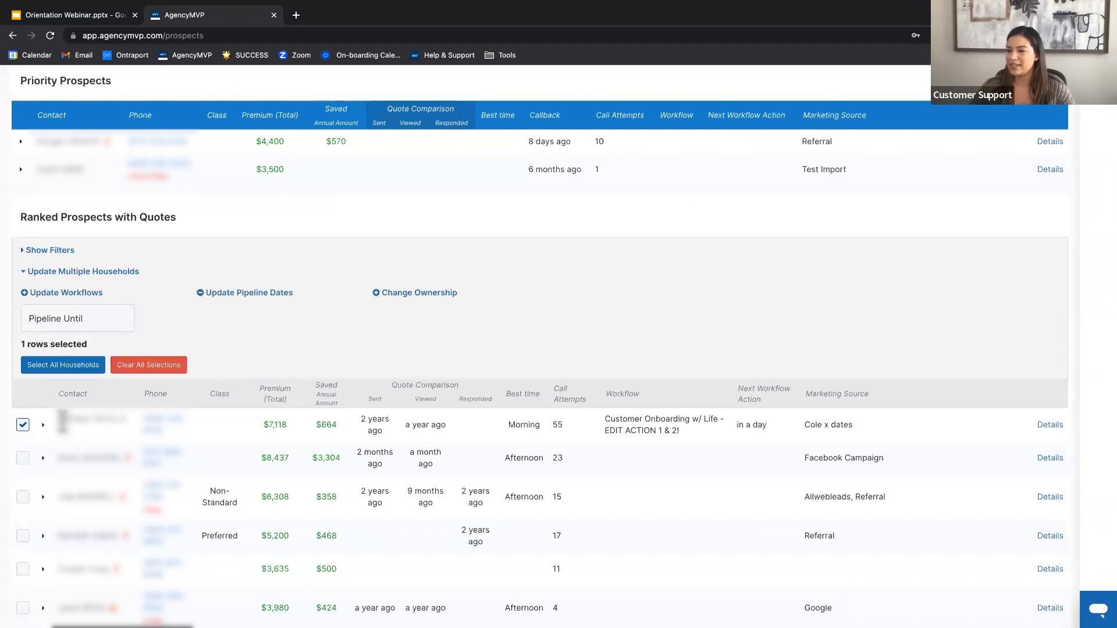
click(110, 324)
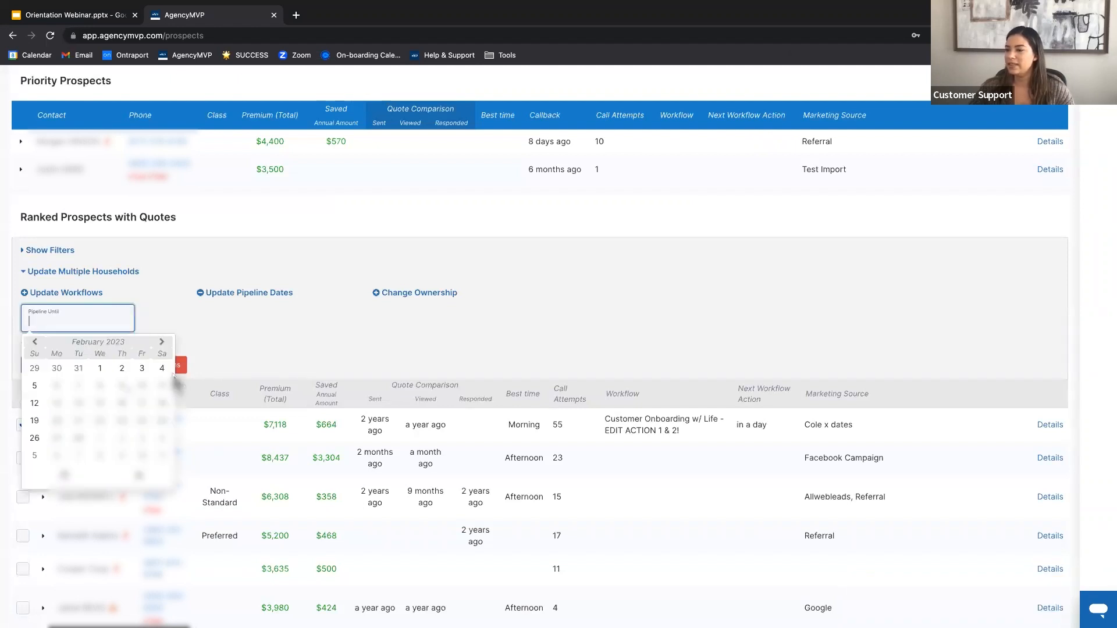
click(141, 392)
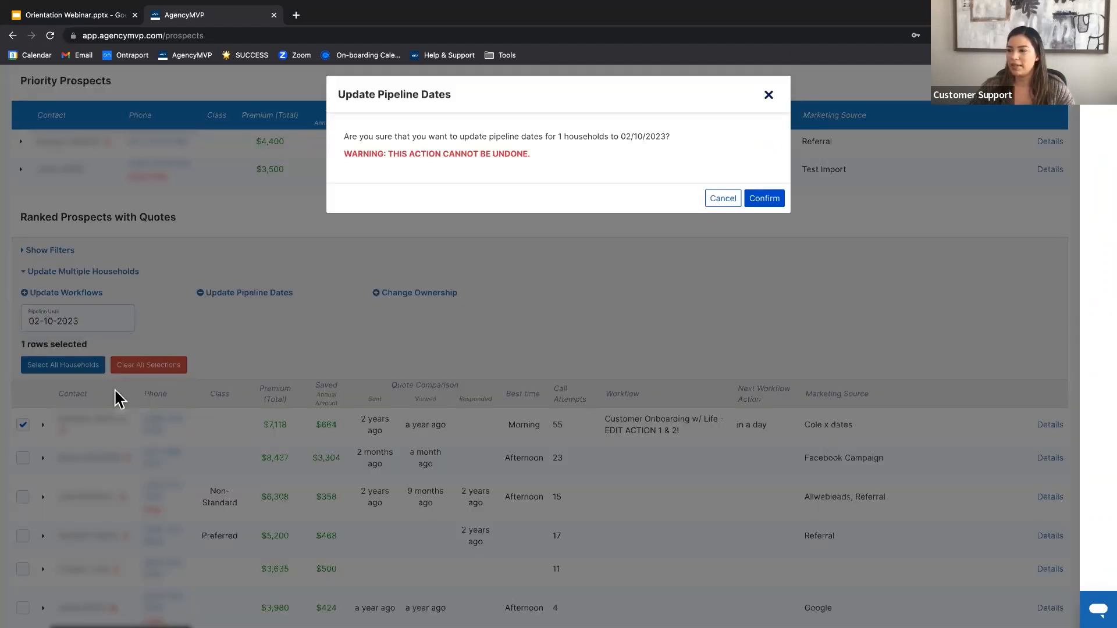
click(764, 201)
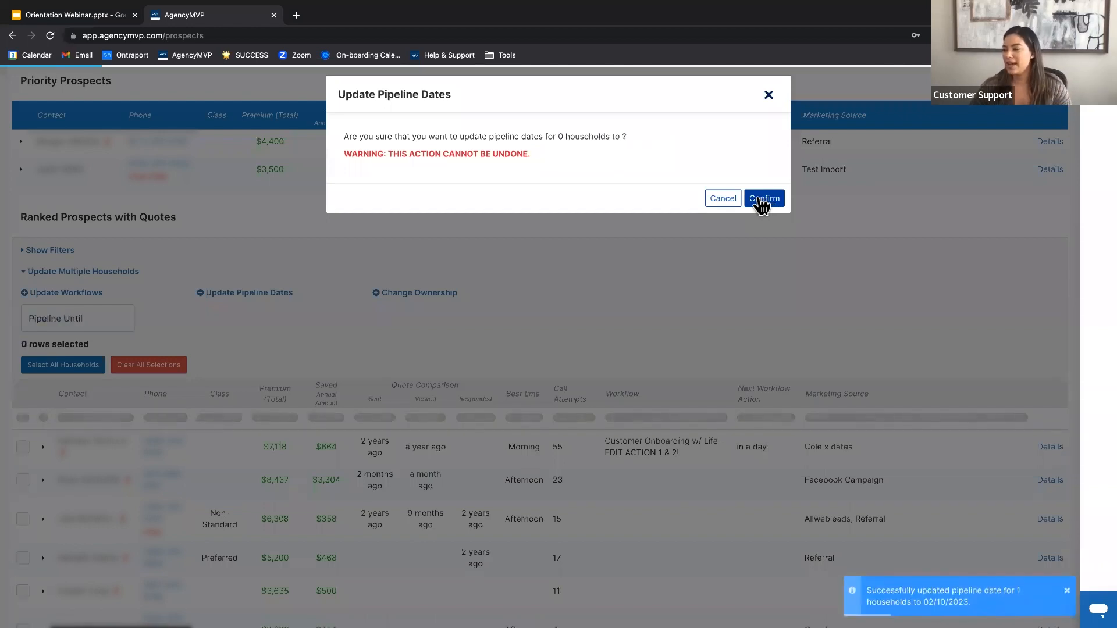
click(769, 96)
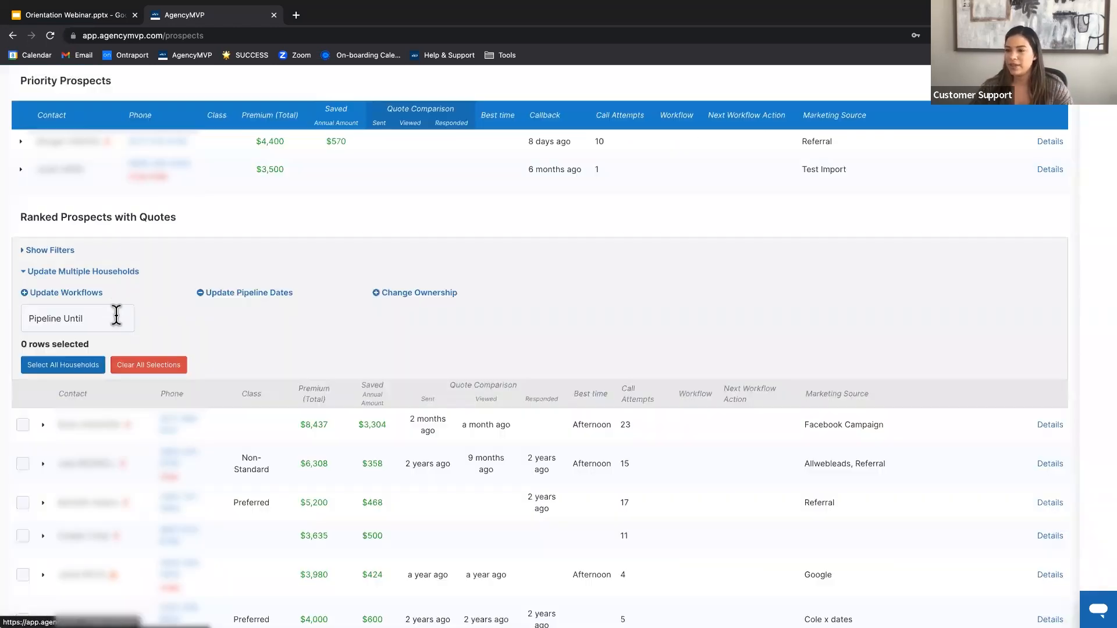
Step: Select the first ranked household, agree to the text consent for workflow assignment, and choose Customer Onboarding w/ Life - EDIT ACTION 1 & 2!
click(78, 294)
click(23, 448)
click(73, 317)
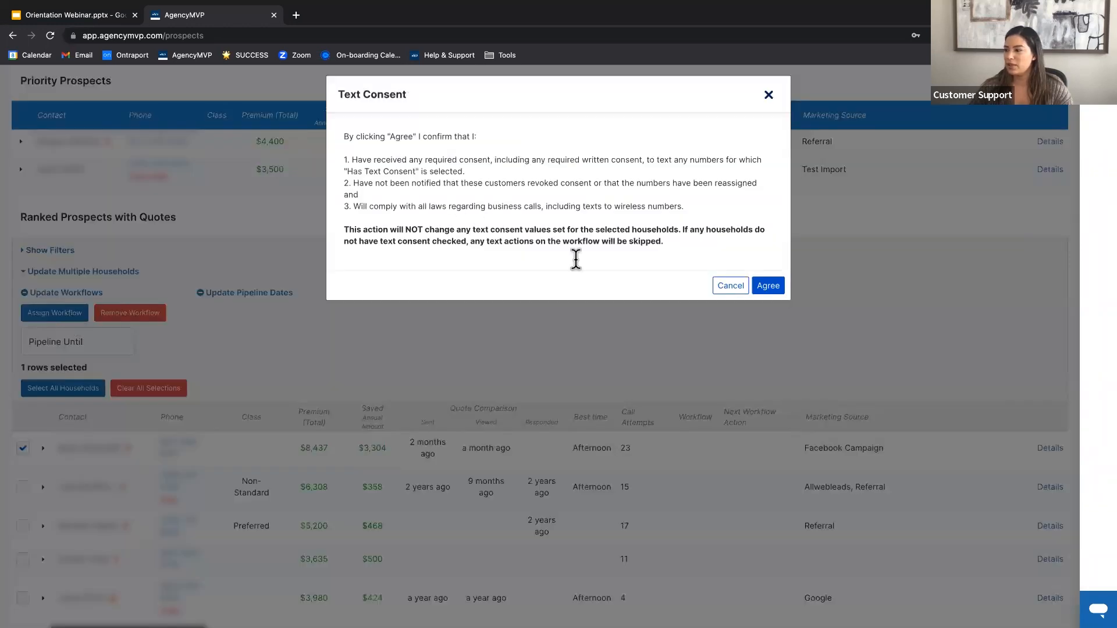
click(768, 285)
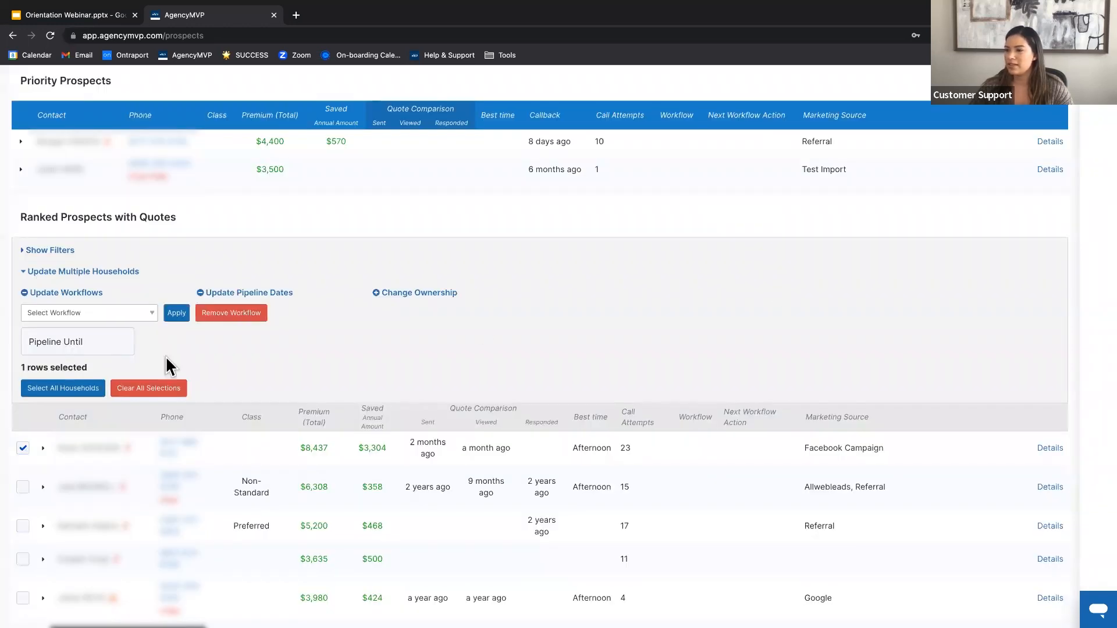
click(69, 313)
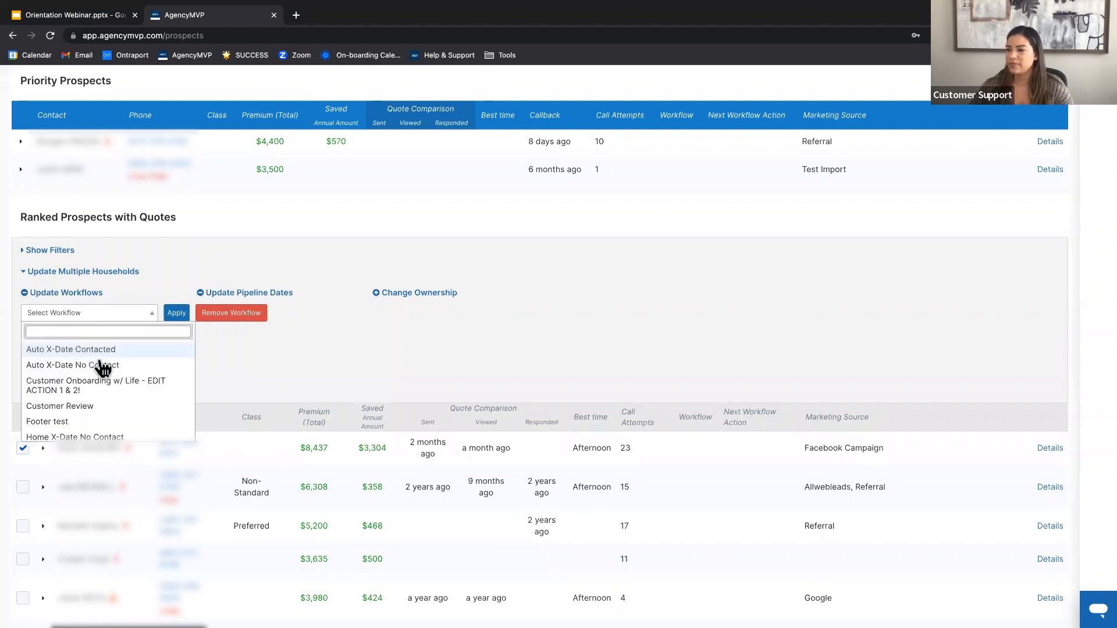
click(88, 387)
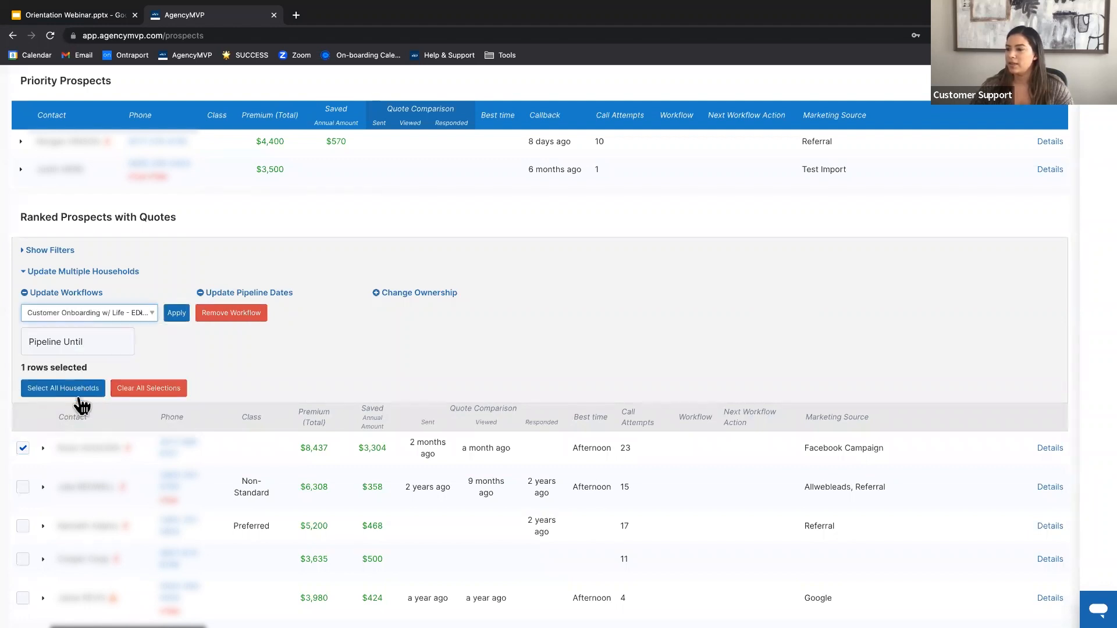
Step: Assign the chosen workflow to only the first ranked household, with Keep Households Selected enabled
click(87, 391)
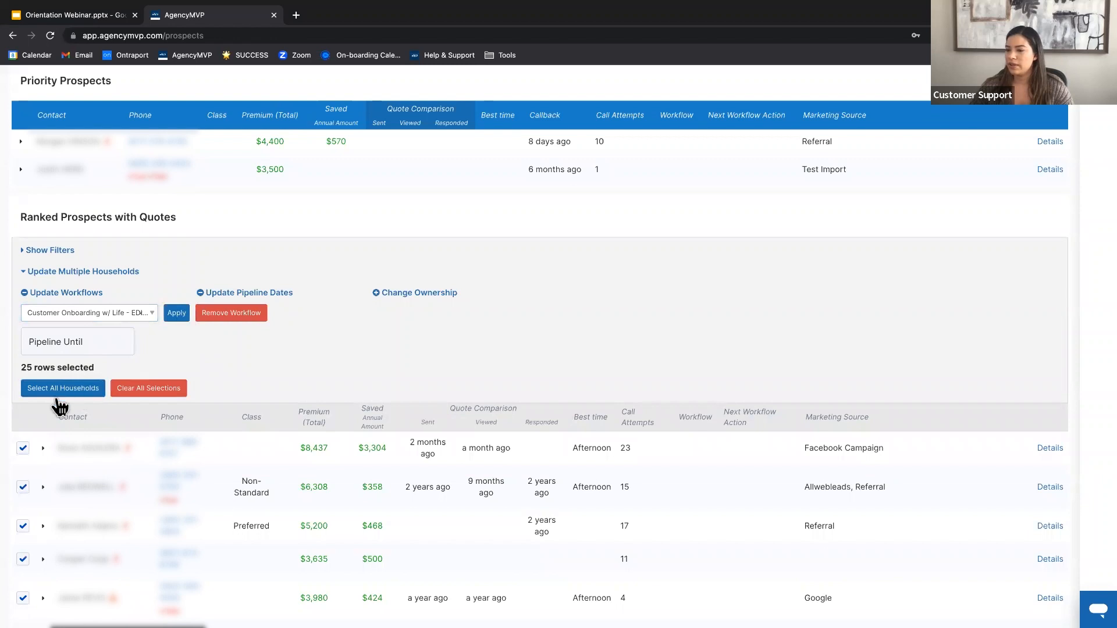
click(23, 449)
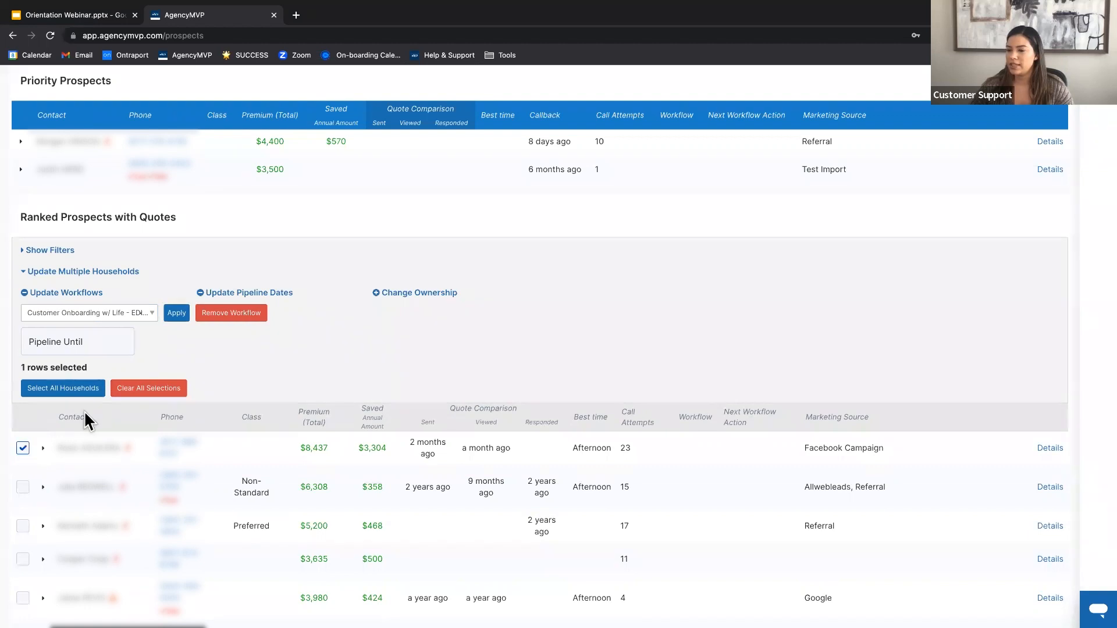
click(176, 313)
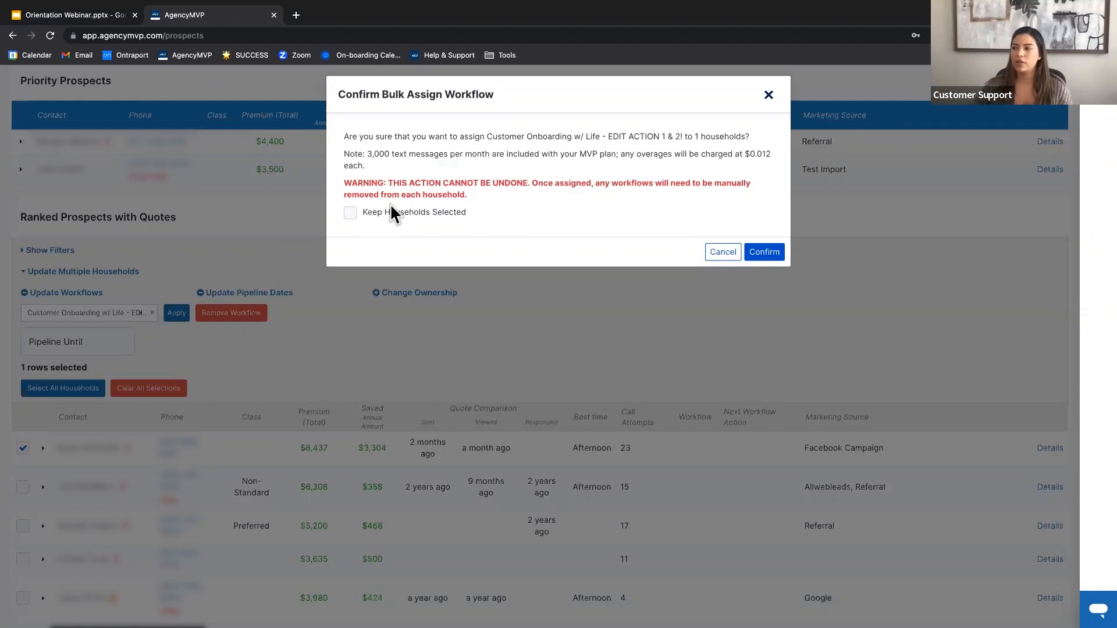
click(351, 219)
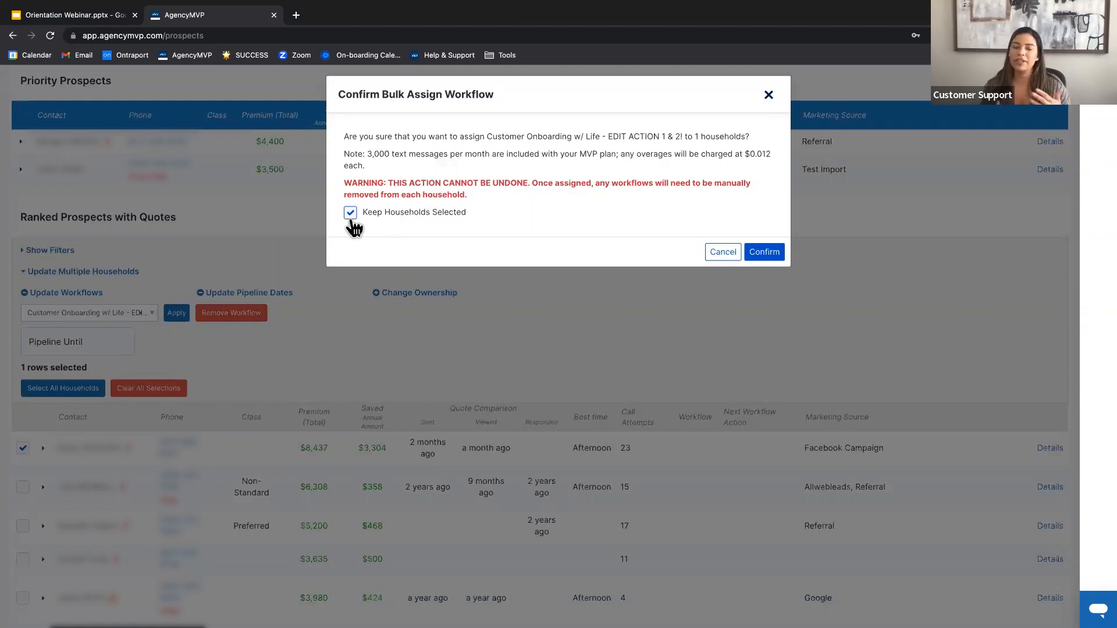
click(772, 256)
click(768, 181)
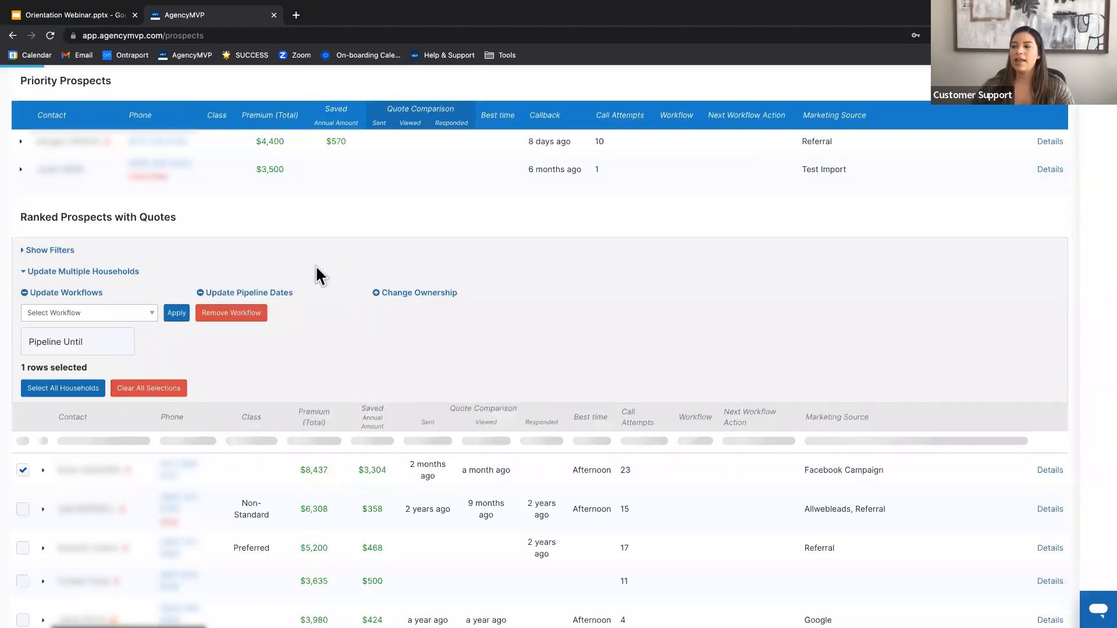
Step: Update the selected household's pipeline date to 02-10-2023 and dismiss the leftover confirmation dialog
click(107, 343)
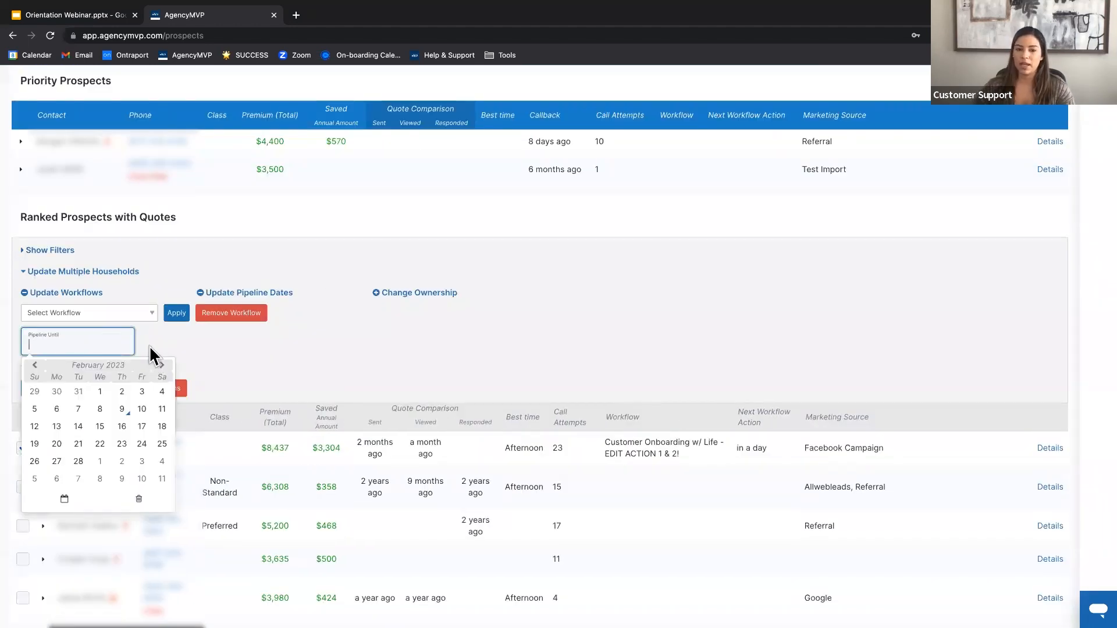
click(142, 408)
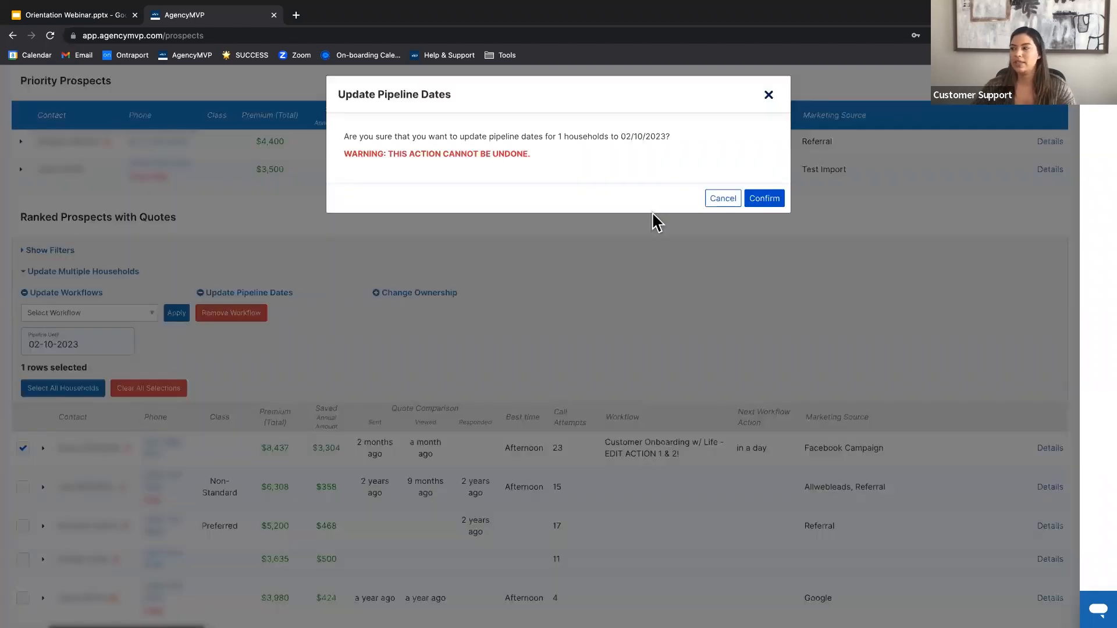
click(774, 203)
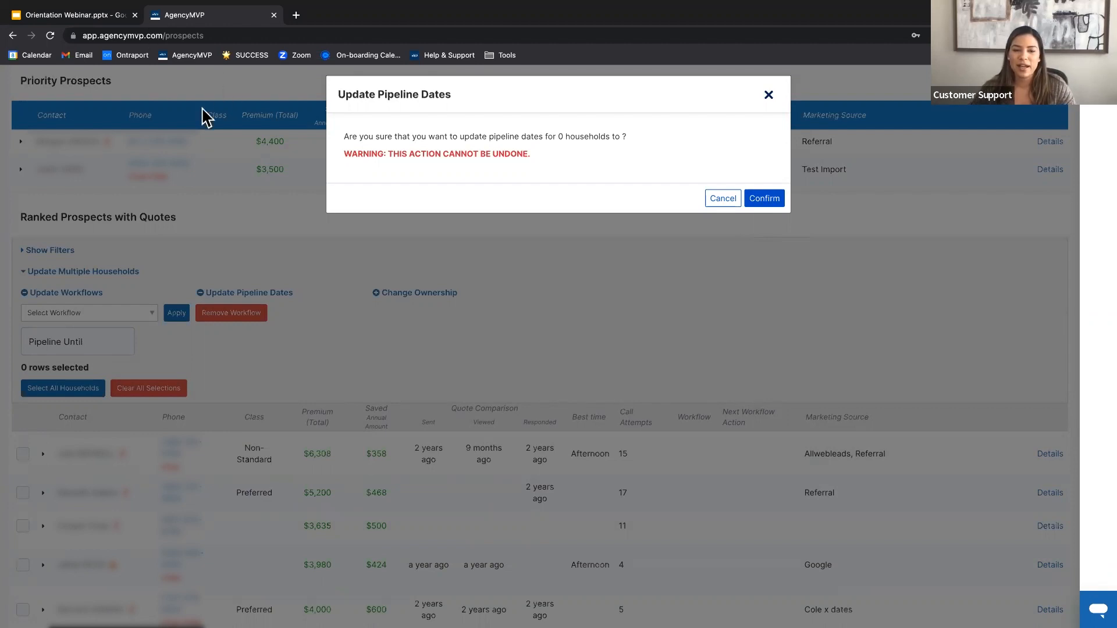
click(769, 96)
Step: Go to the API leads and expand the options for updating multiple households
scroll(581, 251, up, 3)
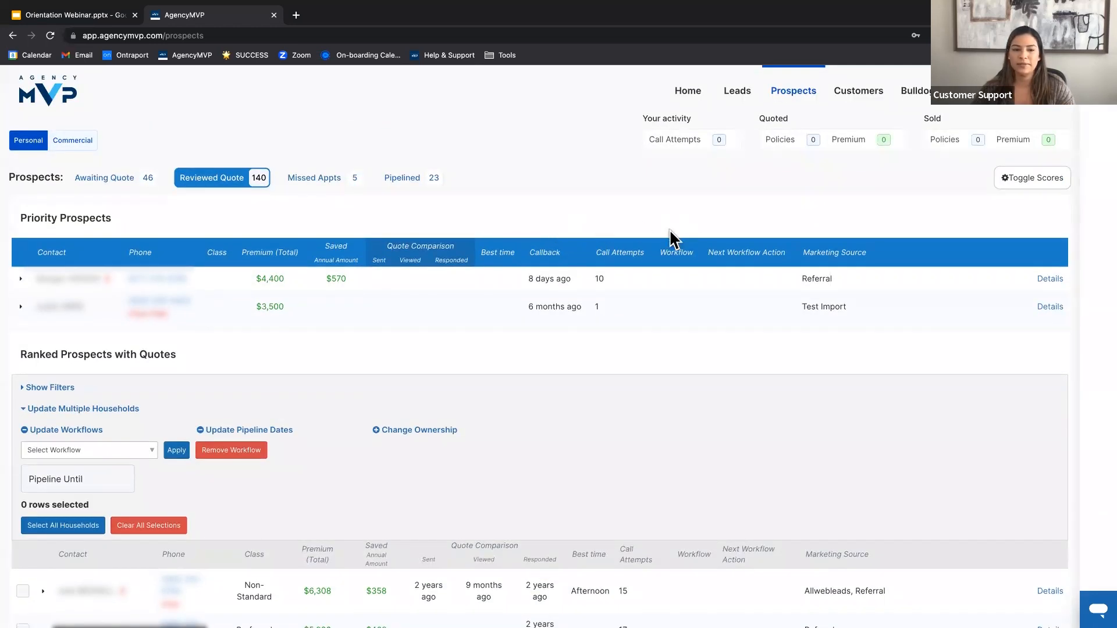
mouse_move(793, 99)
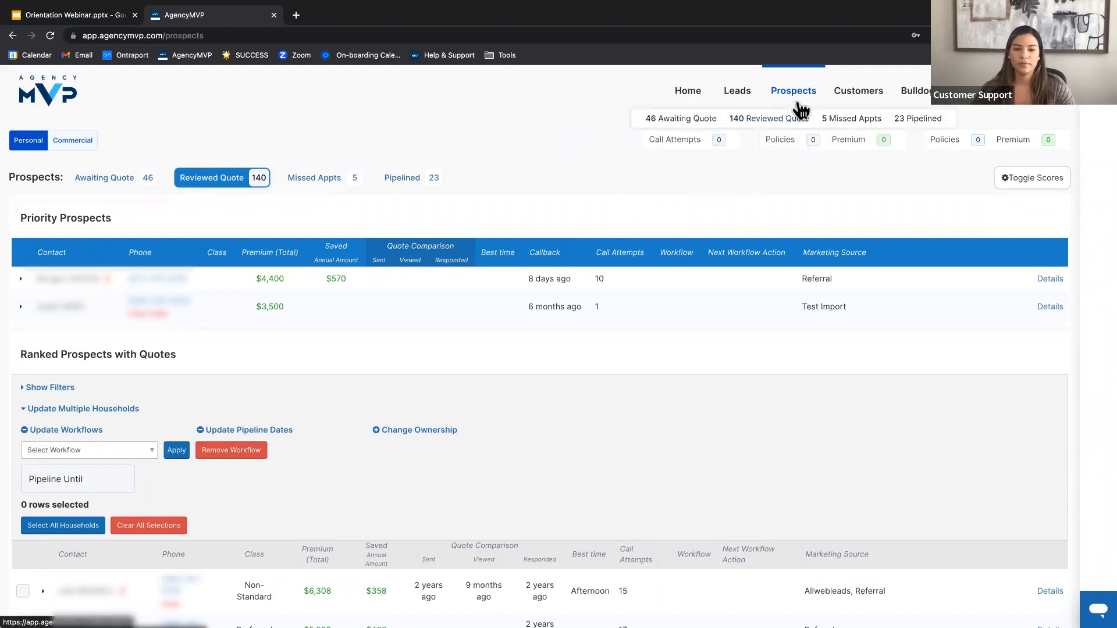
mouse_move(752, 106)
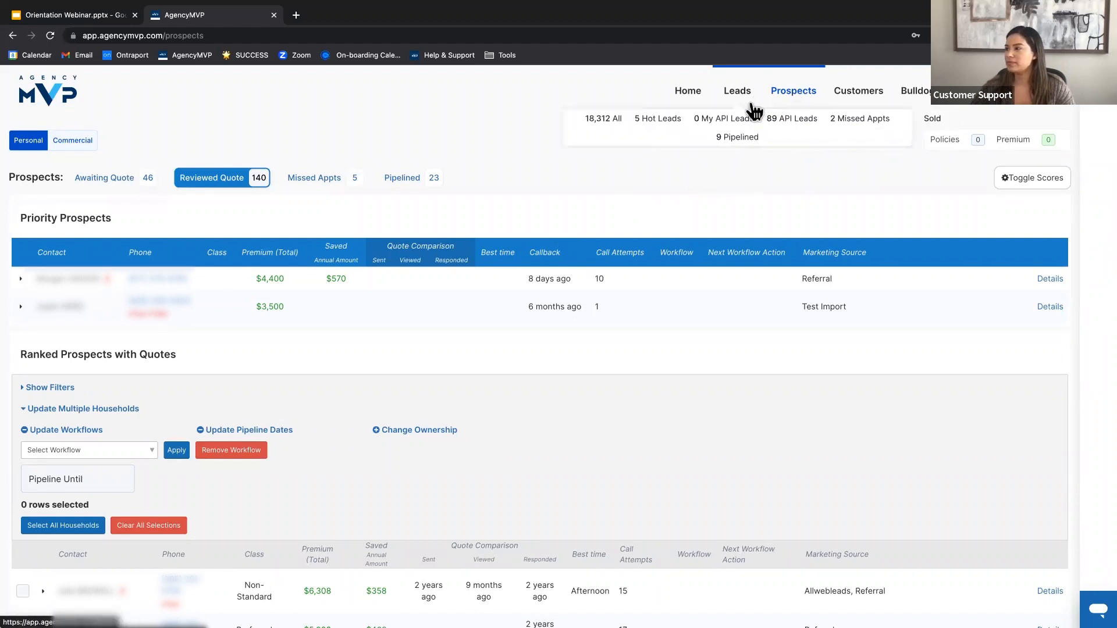
click(791, 119)
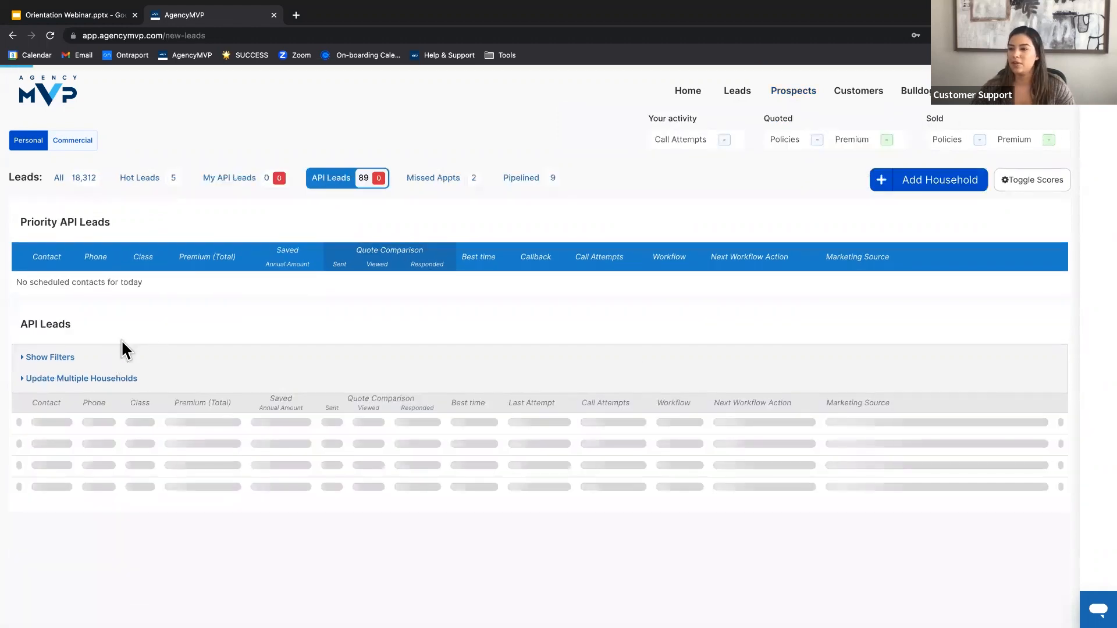
click(99, 379)
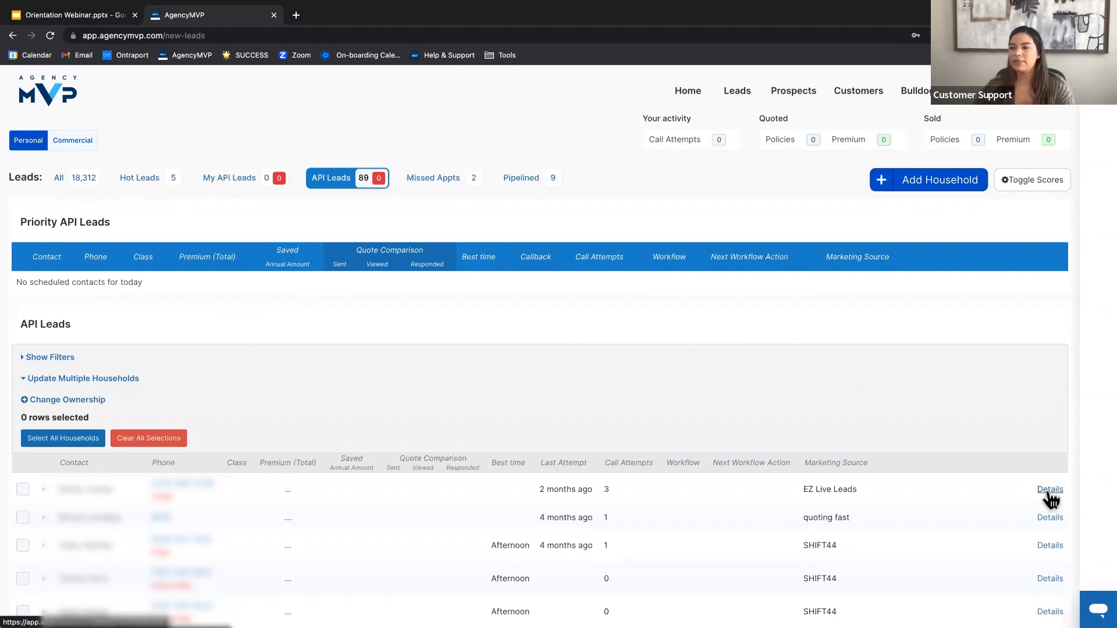
Step: Convert the first API lead to a lead from its details page and go back to the list of all leads
click(1050, 491)
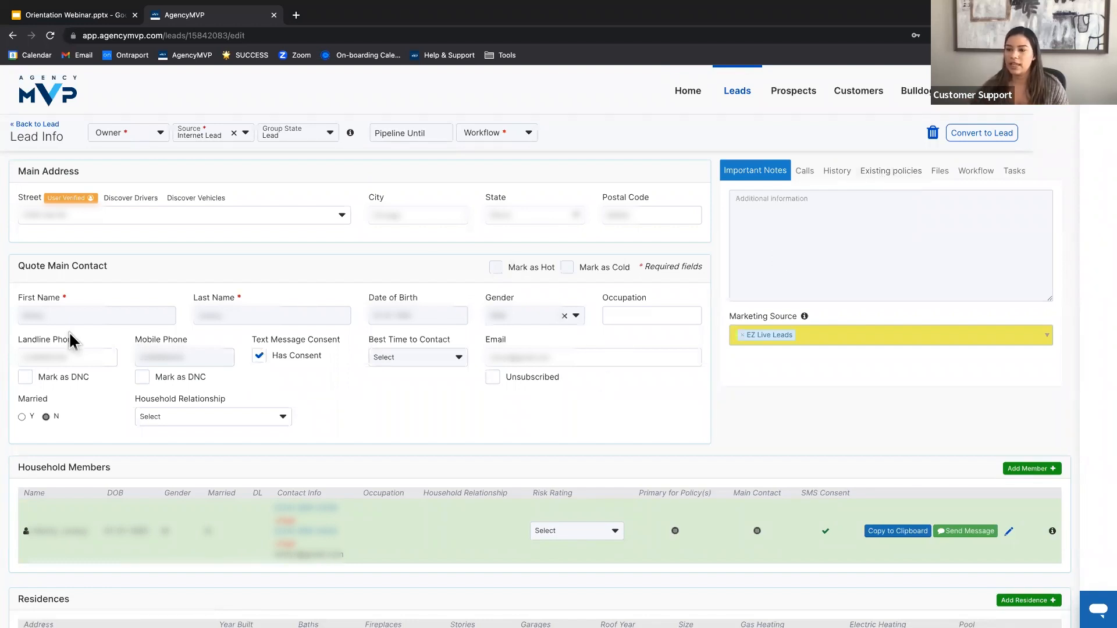
click(1000, 142)
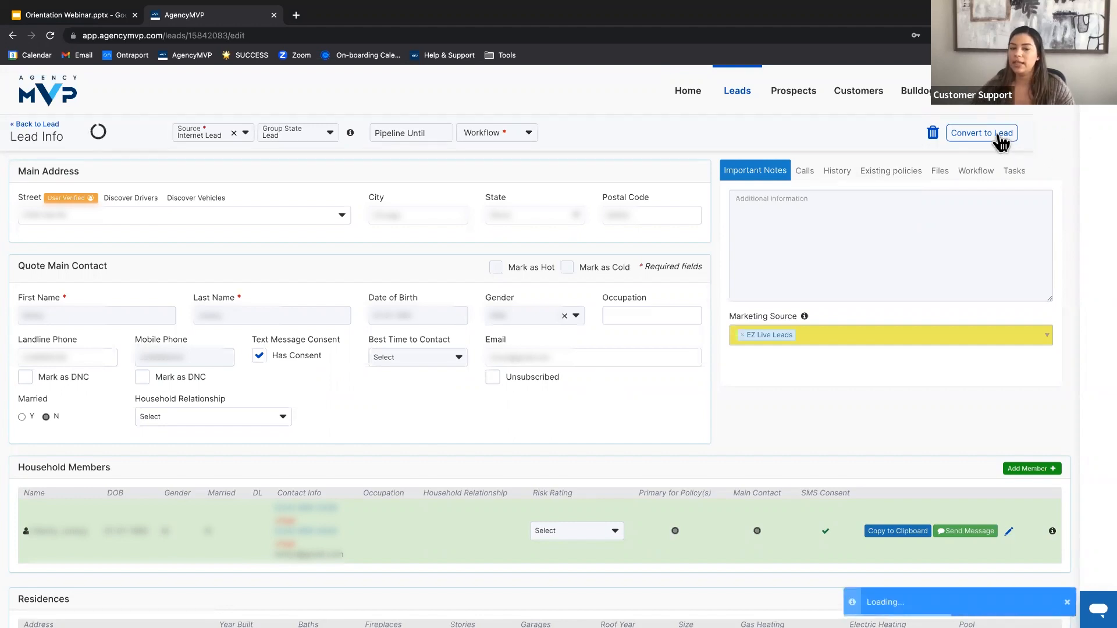
mouse_move(723, 106)
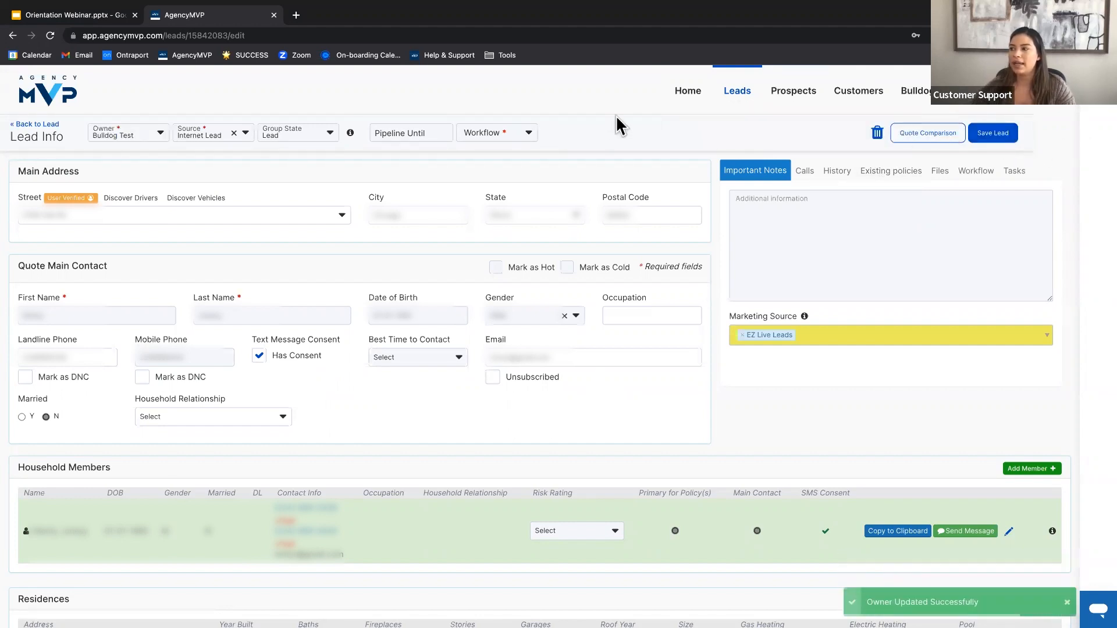
click(616, 120)
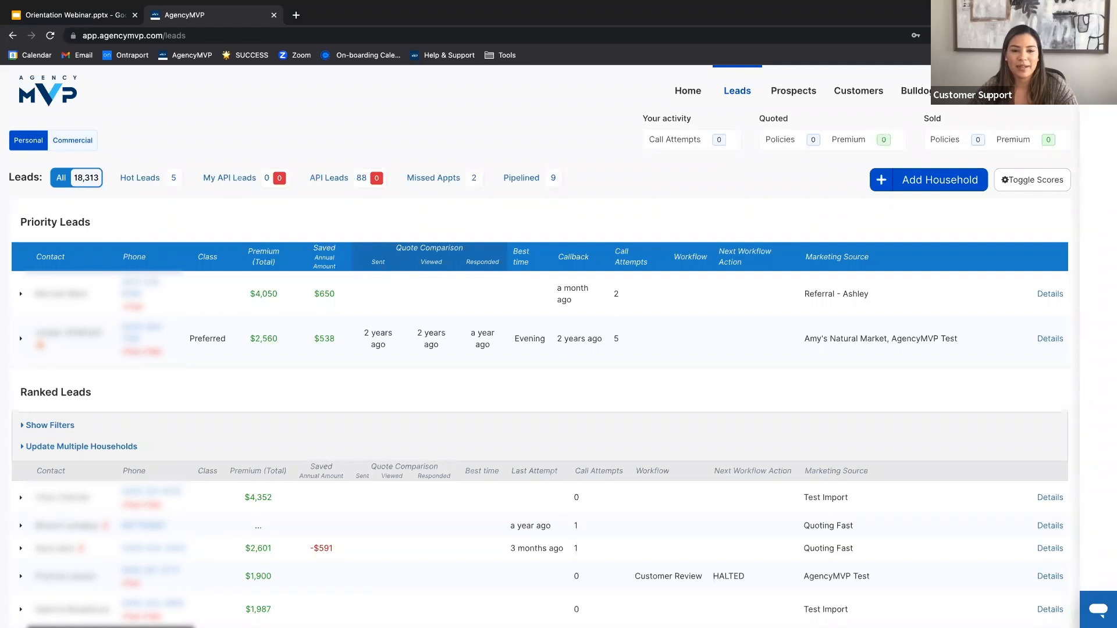
Step: Go to the workflows list and open the Everquote API workflow for editing
click(925, 98)
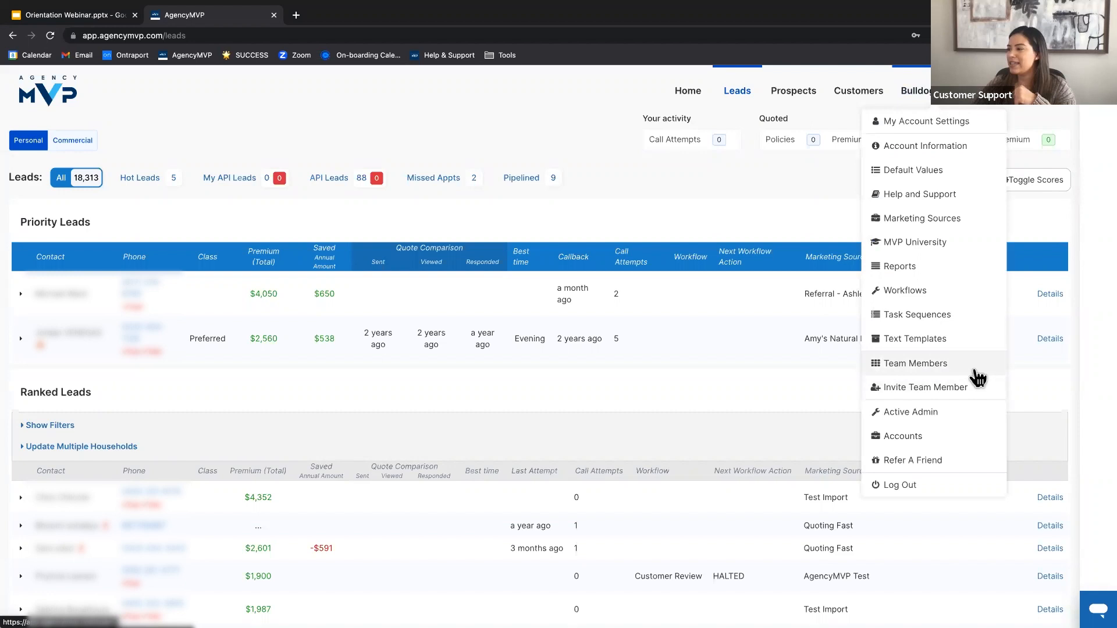
click(925, 288)
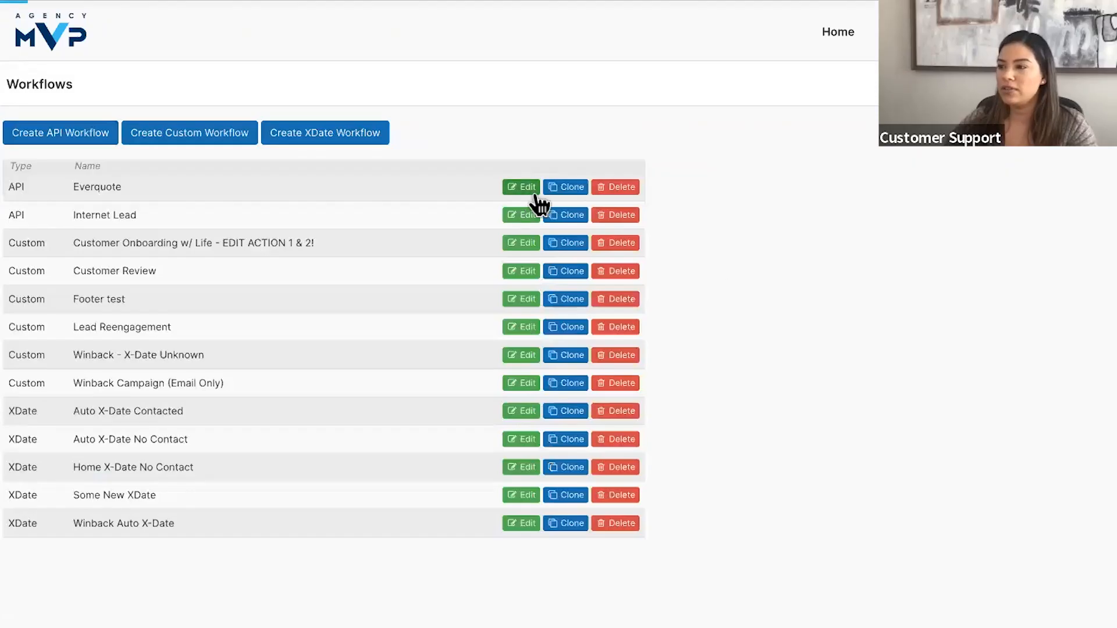
click(437, 222)
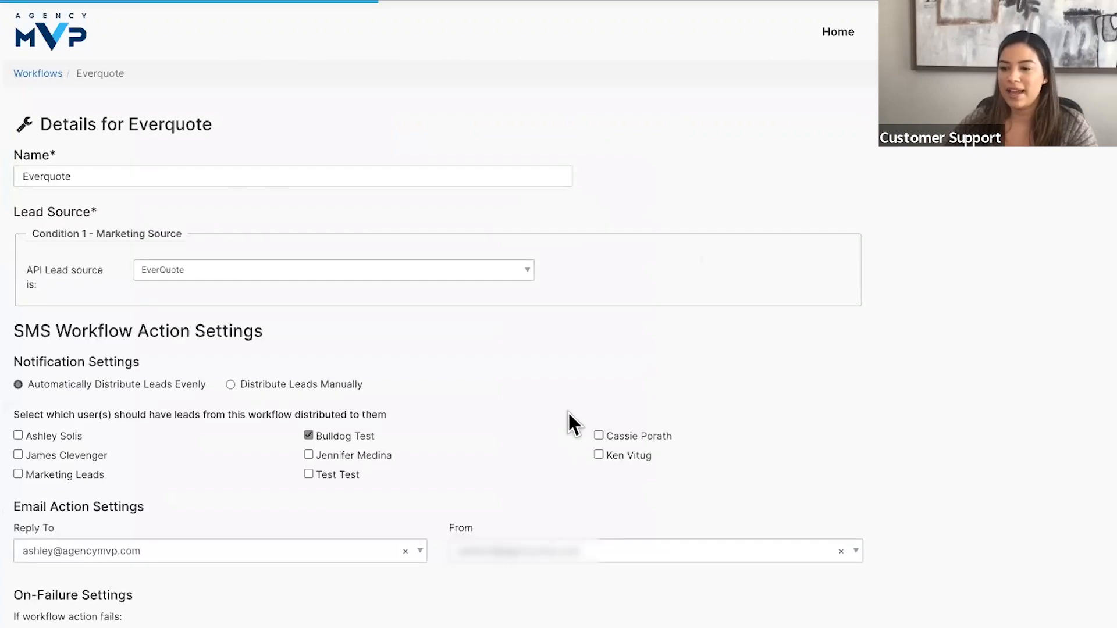
Step: Append the Canopy Connect Link variable to the end of the Action 1 SMS template
scroll(567, 410, down, 9)
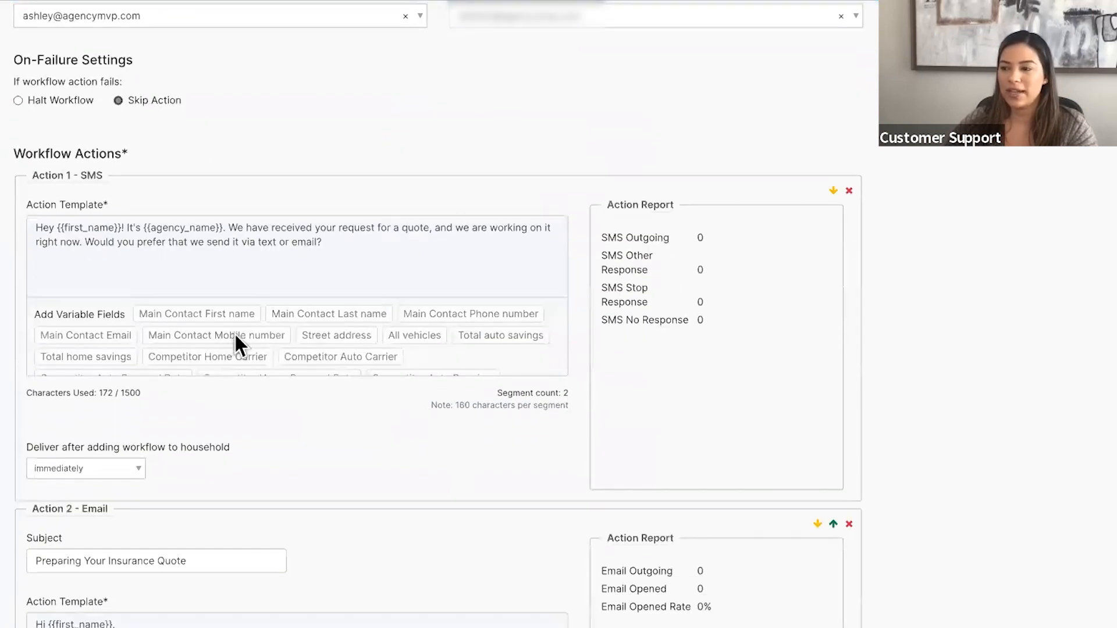
scroll(234, 333, down, 3)
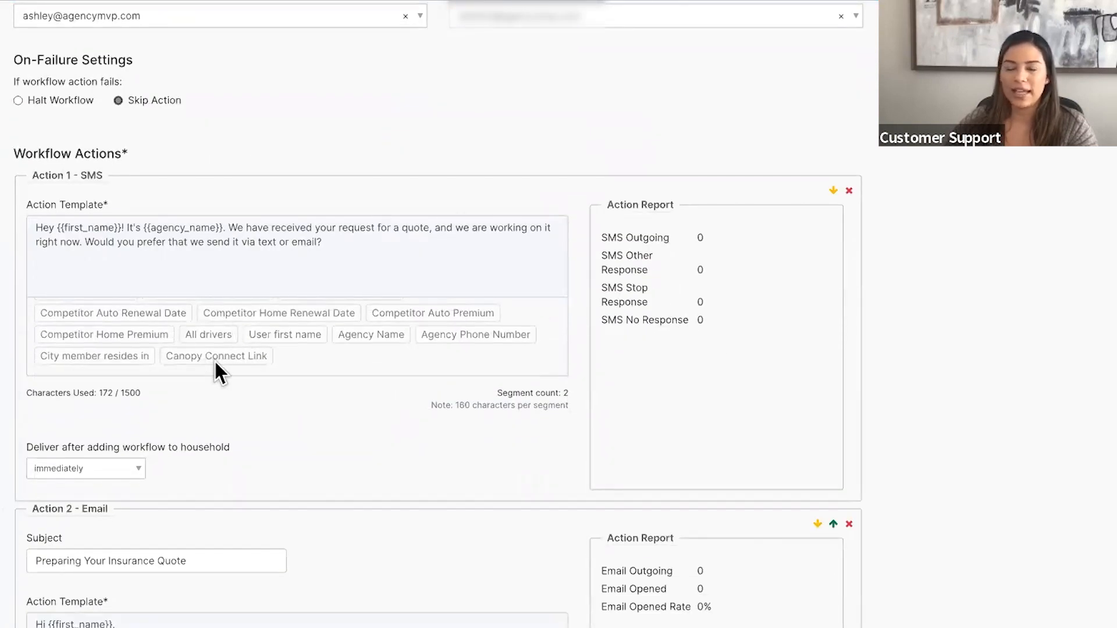
click(408, 245)
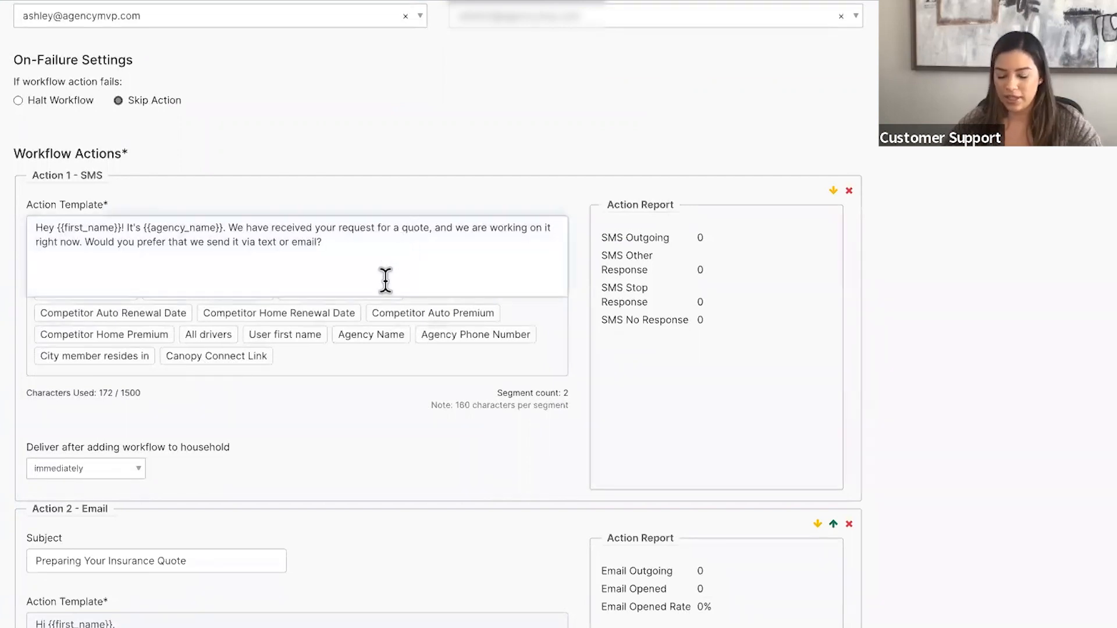
click(255, 354)
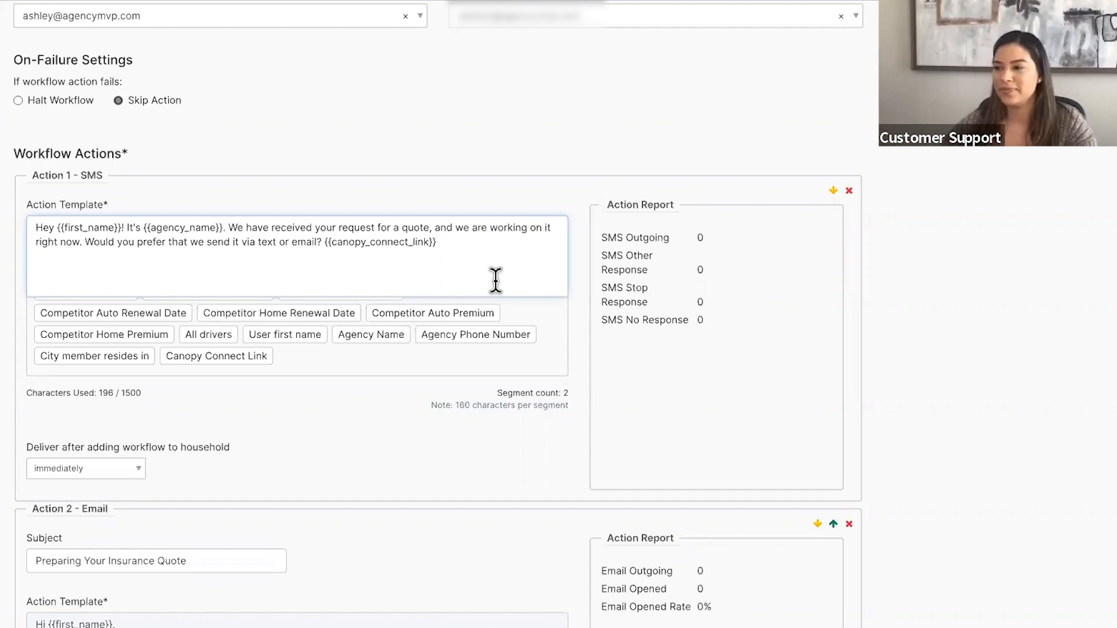
scroll(496, 280, up, 4)
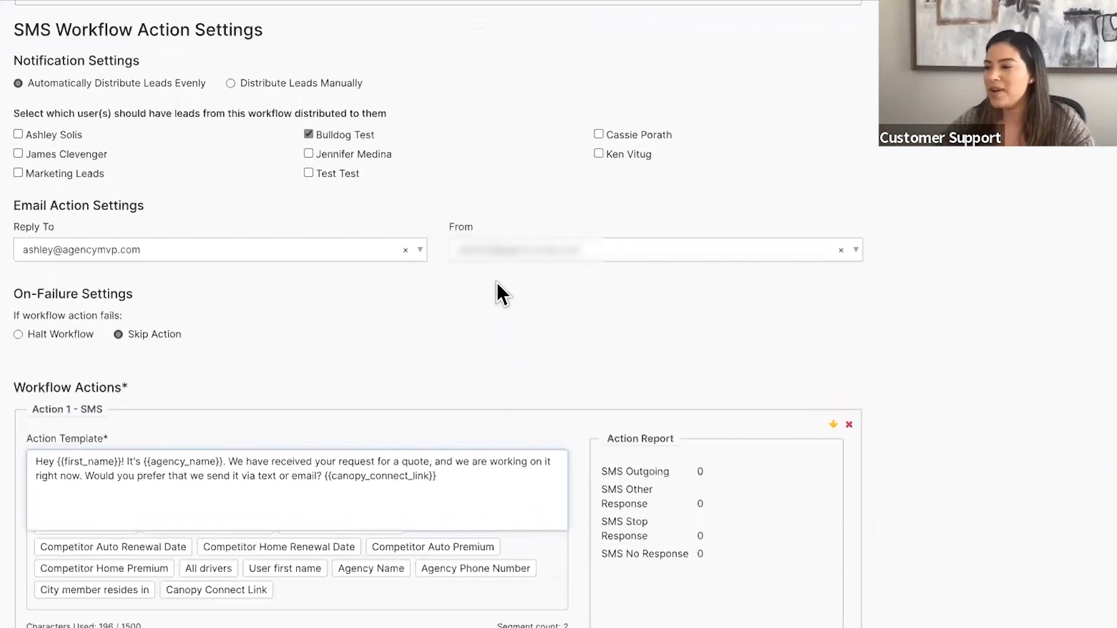
scroll(496, 280, up, 5)
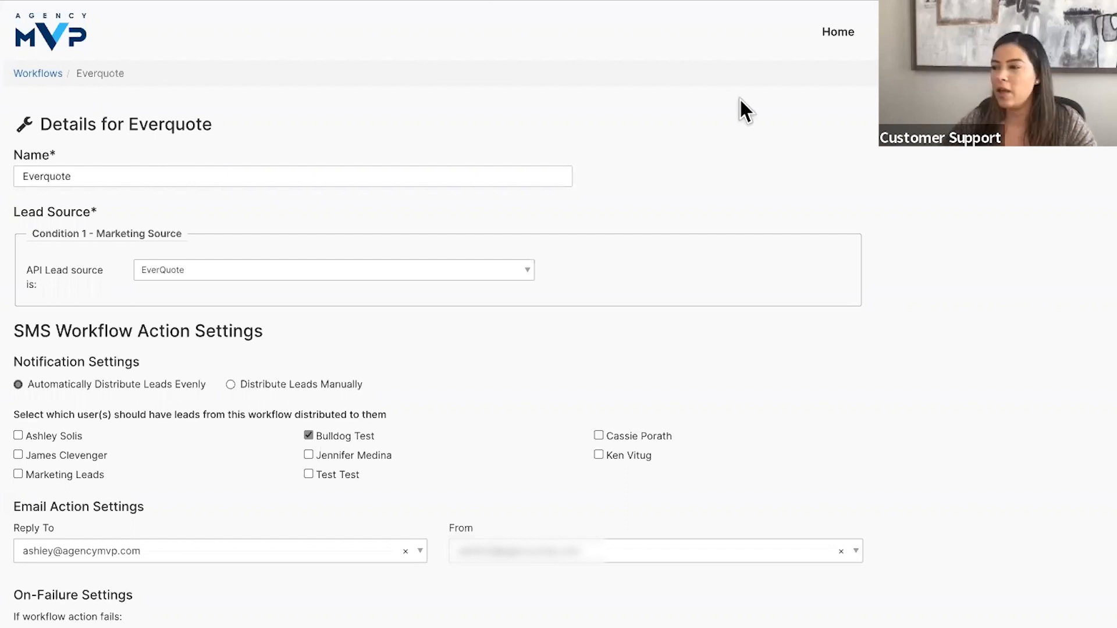
Step: Switch to the AgencyMVP help center and search the knowledge base for "canopy"
click(1084, 32)
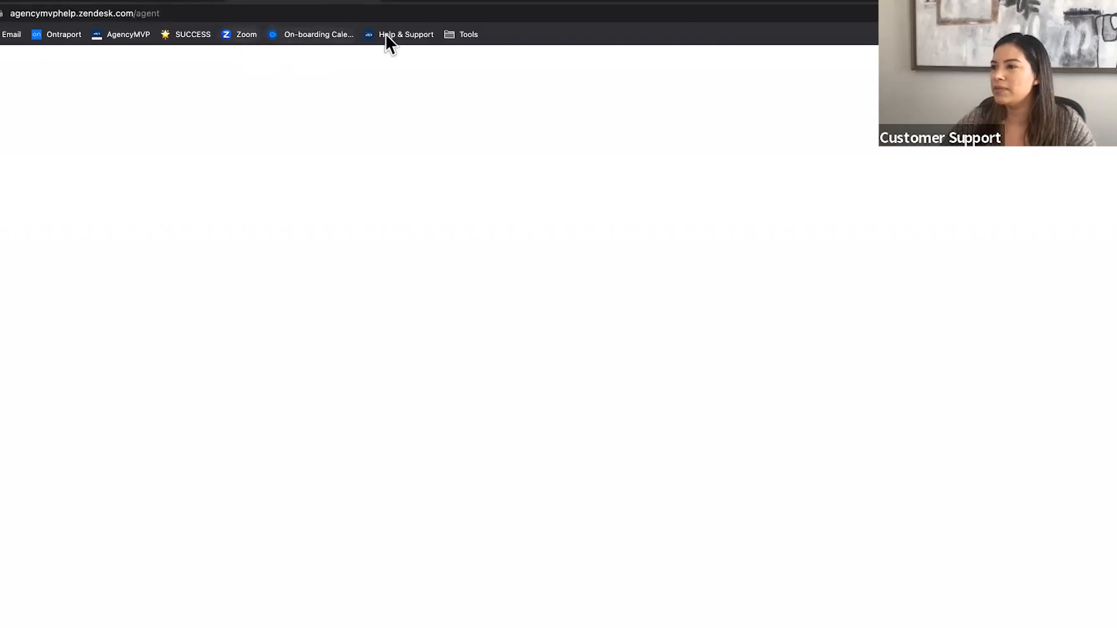
click(396, 34)
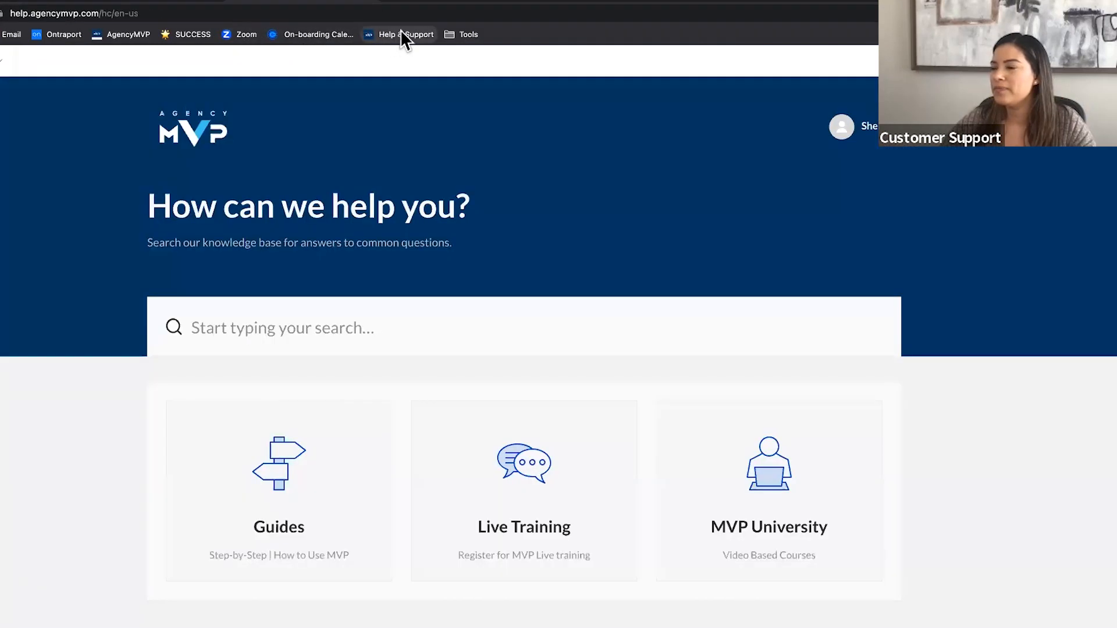
click(568, 326)
text(ca)
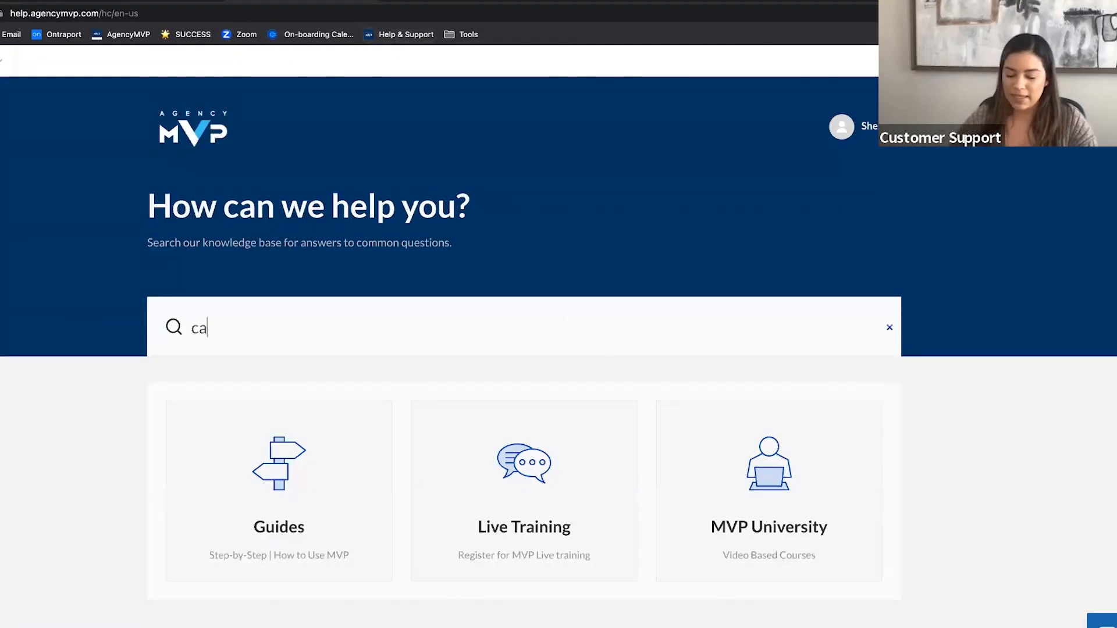
text(nopy)
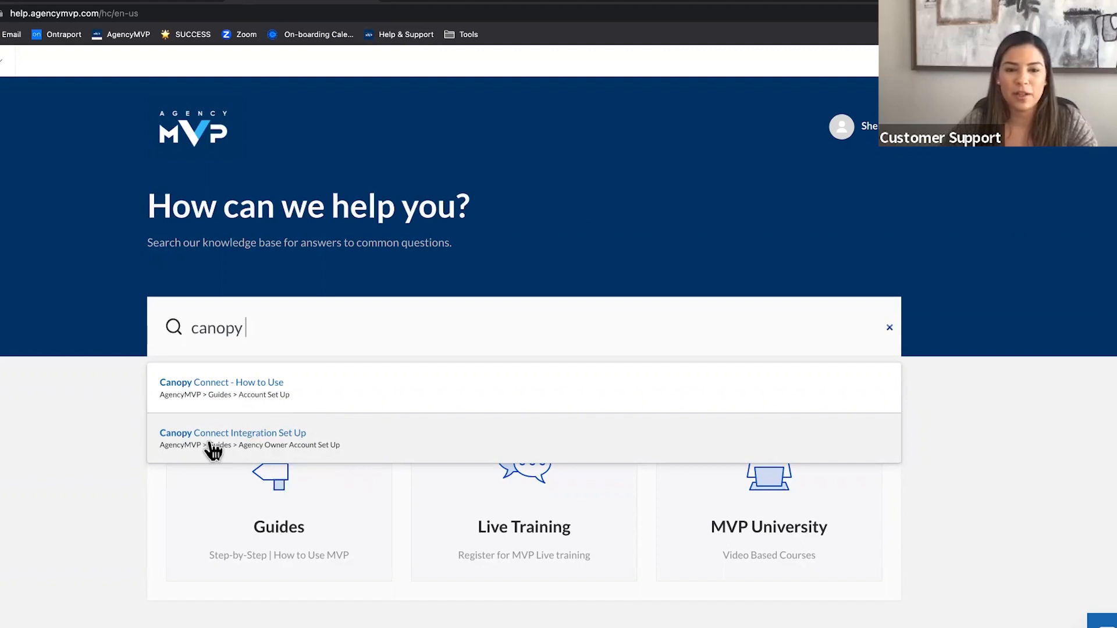
click(83, 395)
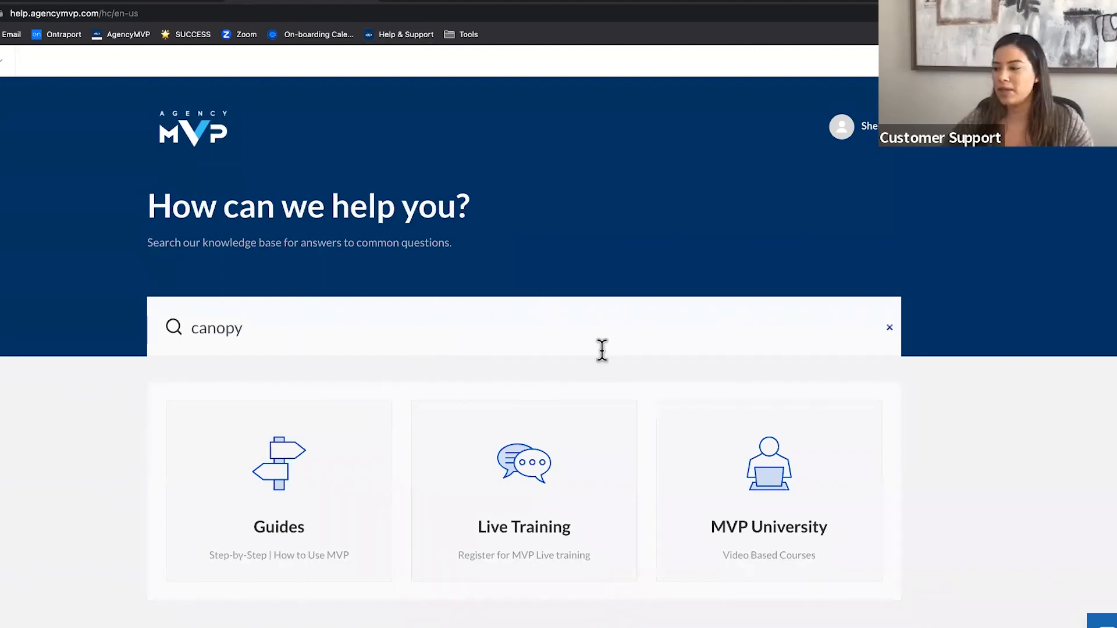
Step: Expand the MVP Live: Recorded Webinars section of the help center and look through its articles
scroll(602, 350, down, 15)
scroll(603, 351, down, 10)
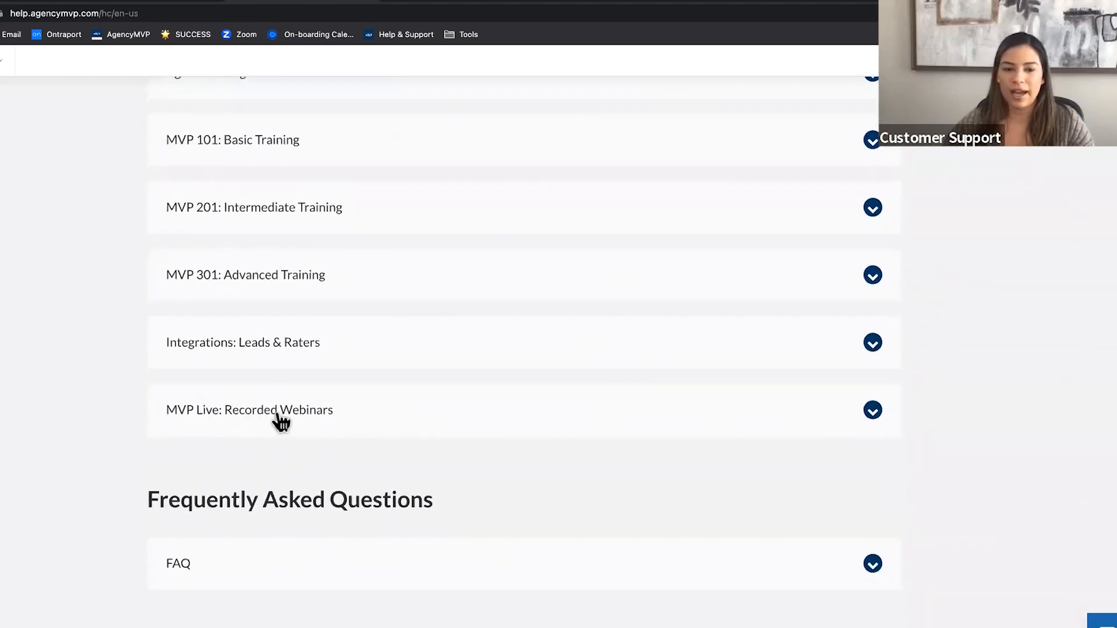
click(295, 413)
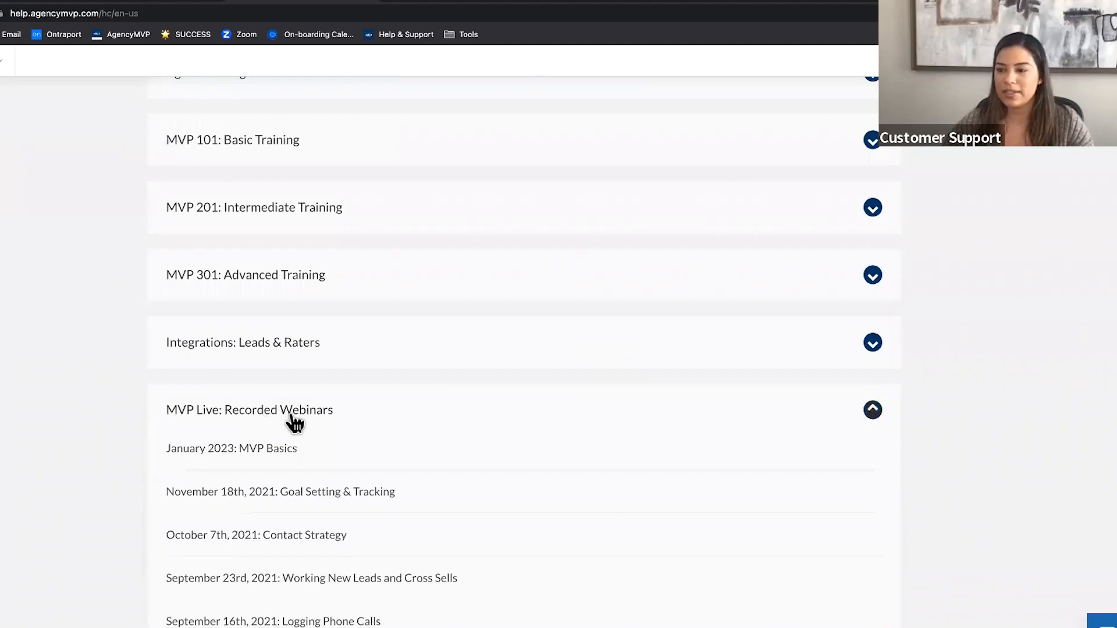
scroll(295, 422, down, 3)
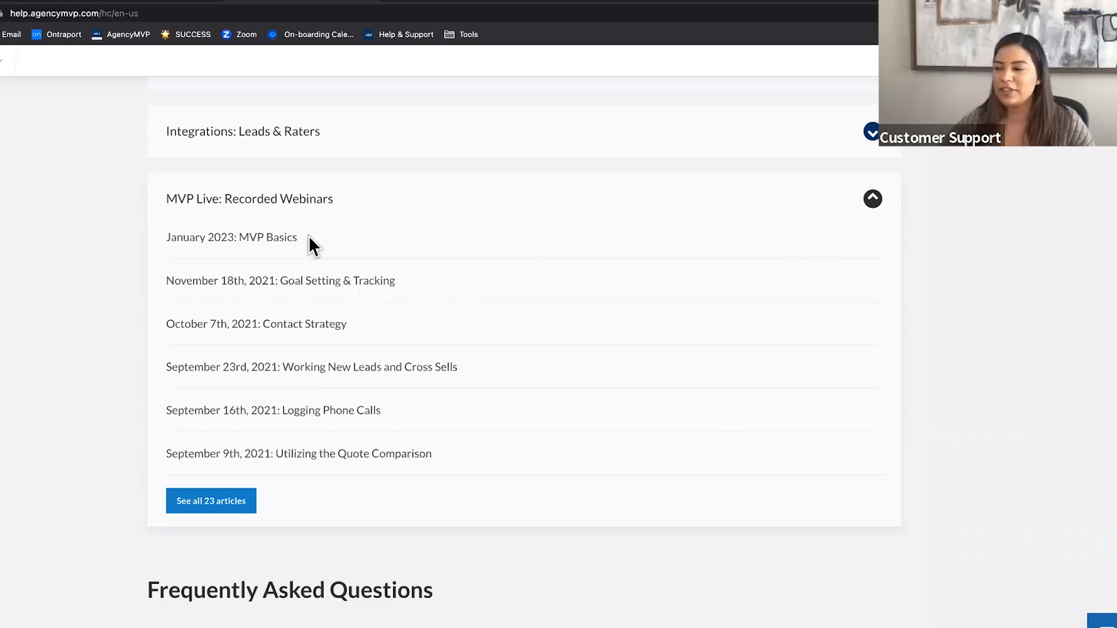
Step: Return to the help center's search and clear the "canopy" query
scroll(309, 235, up, 15)
scroll(308, 236, up, 7)
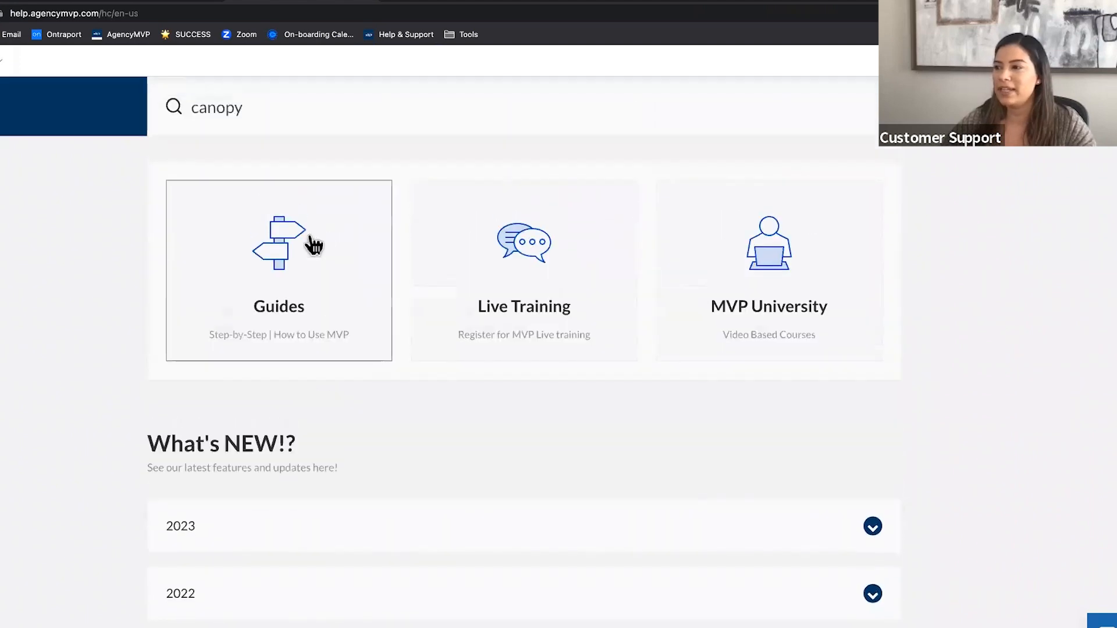
click(272, 330)
key(BackSpace)
key(BackSpace)
key(BackSpace)
key(BackSpace)
key(BackSpace)
key(BackSpace)
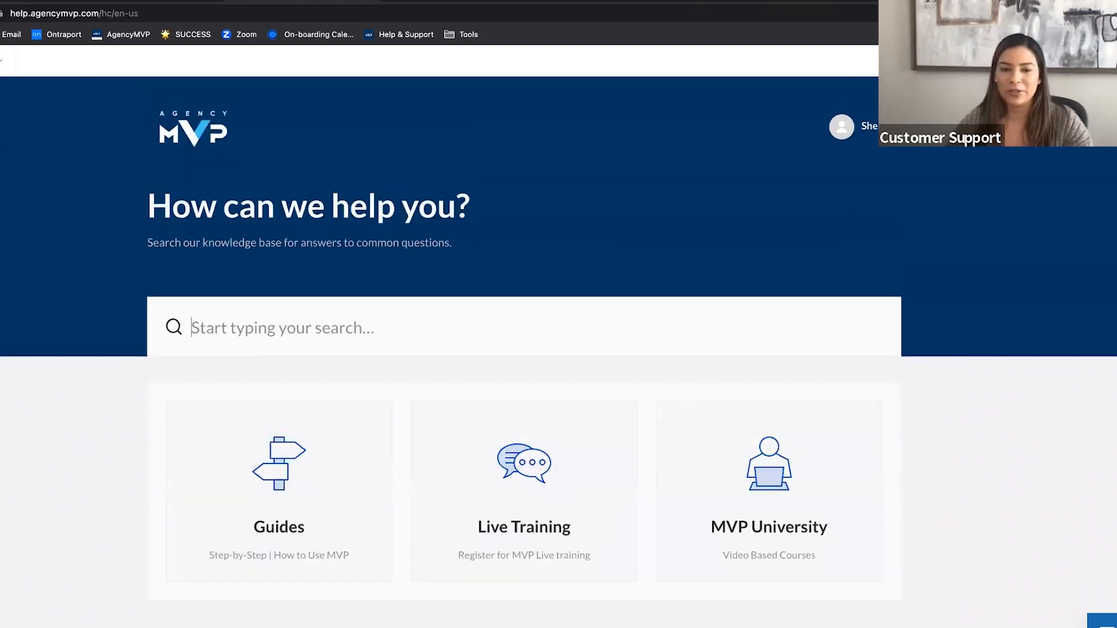